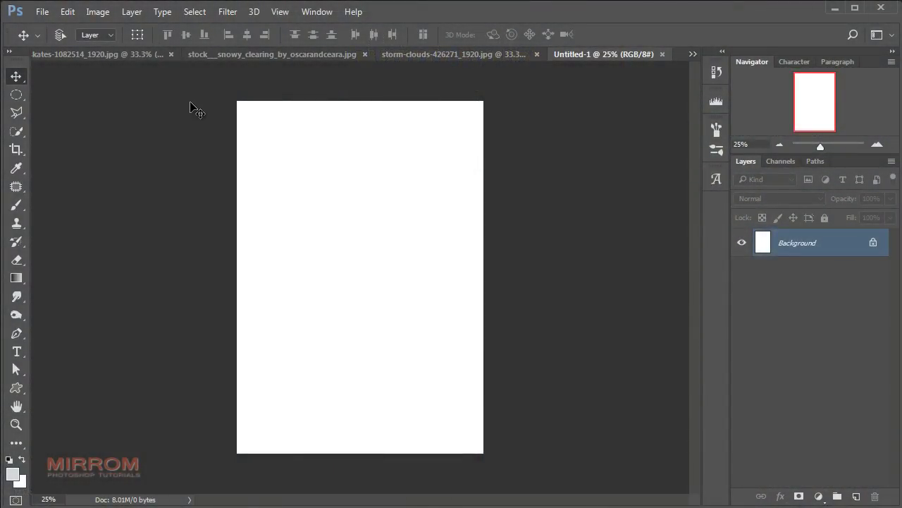
Check the new document's image size and keep it at 1400 × 2000 px.
click(97, 12)
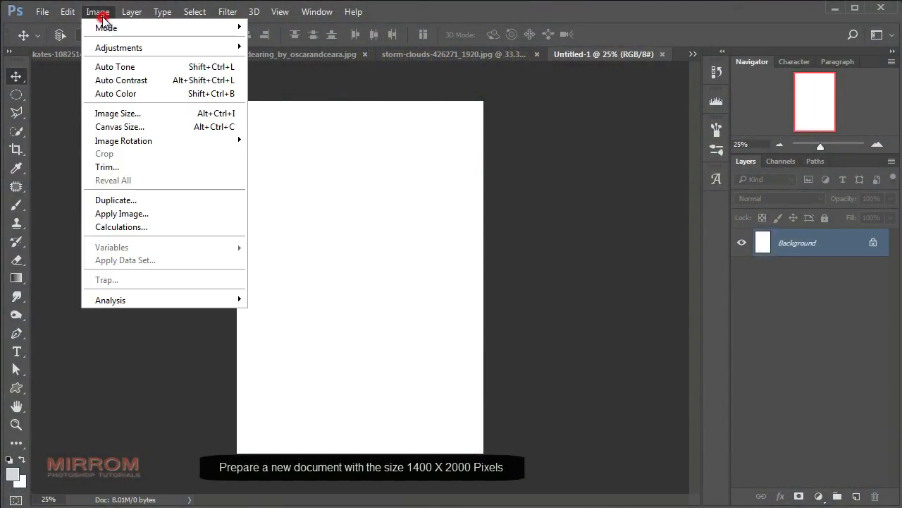
click(170, 120)
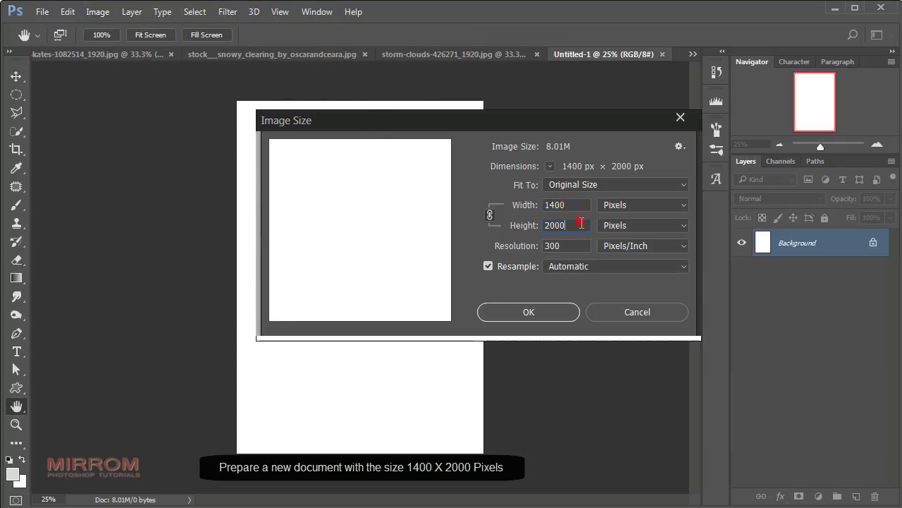
click(568, 246)
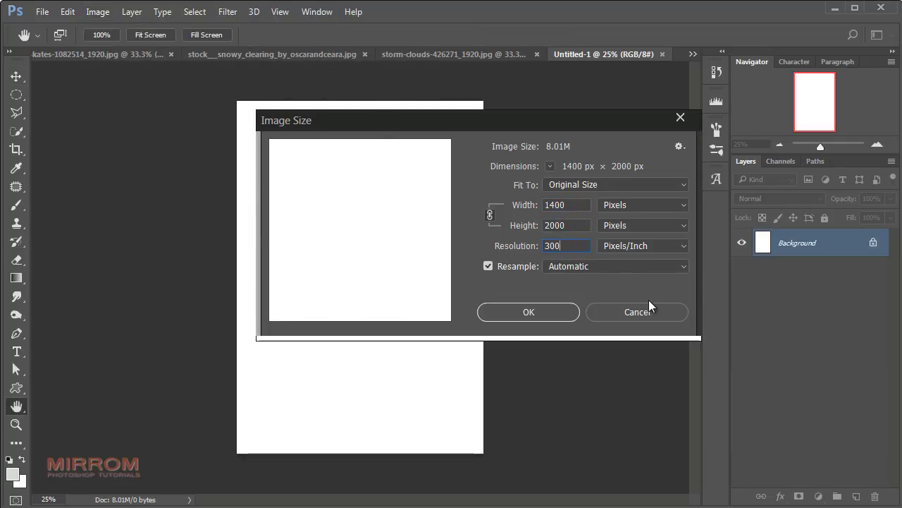
click(550, 316)
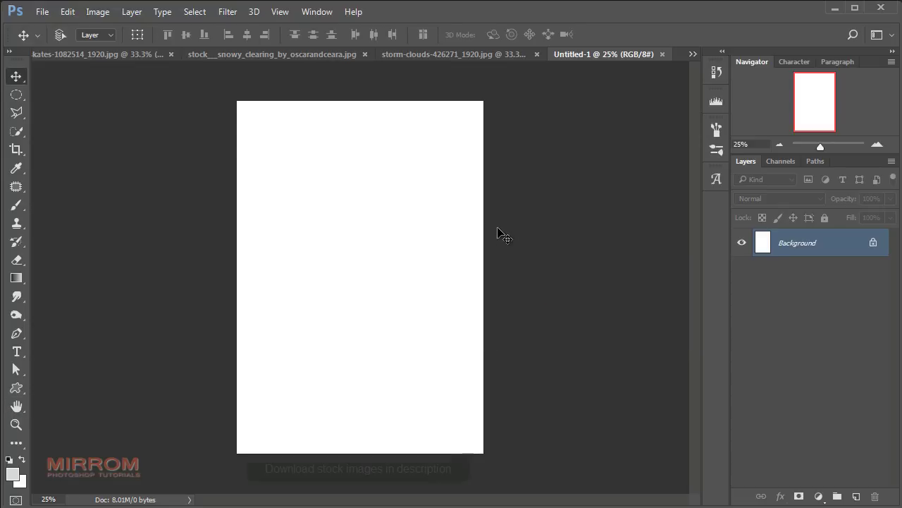
Copy the storm-clouds image into the Untitled-1 document as Layer 1.
click(415, 55)
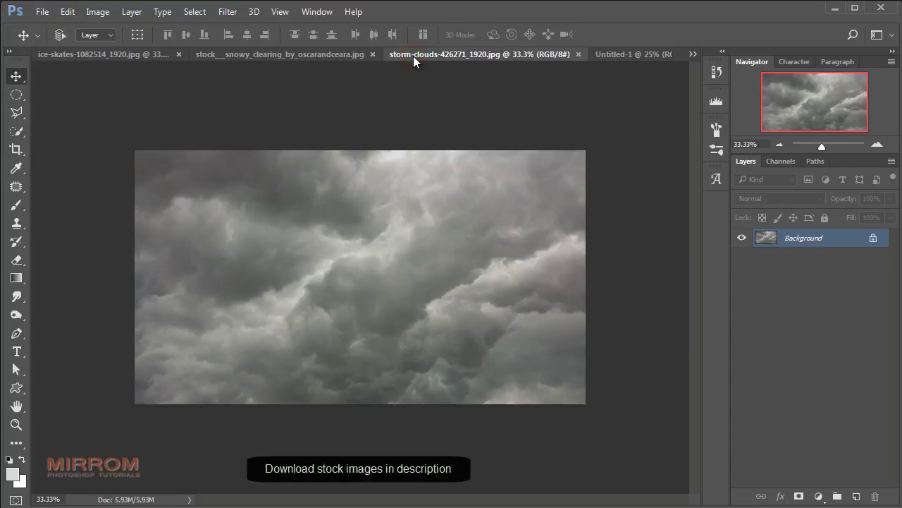
click(337, 60)
click(127, 55)
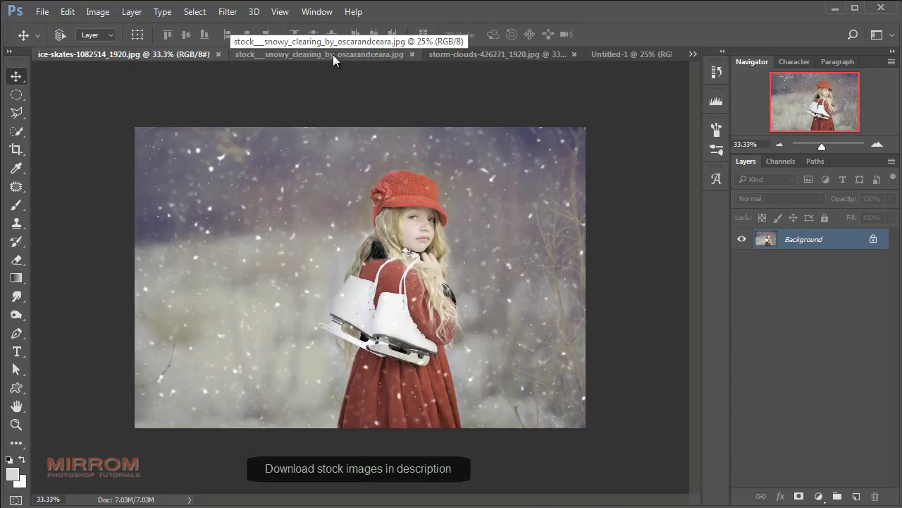
click(485, 55)
click(607, 55)
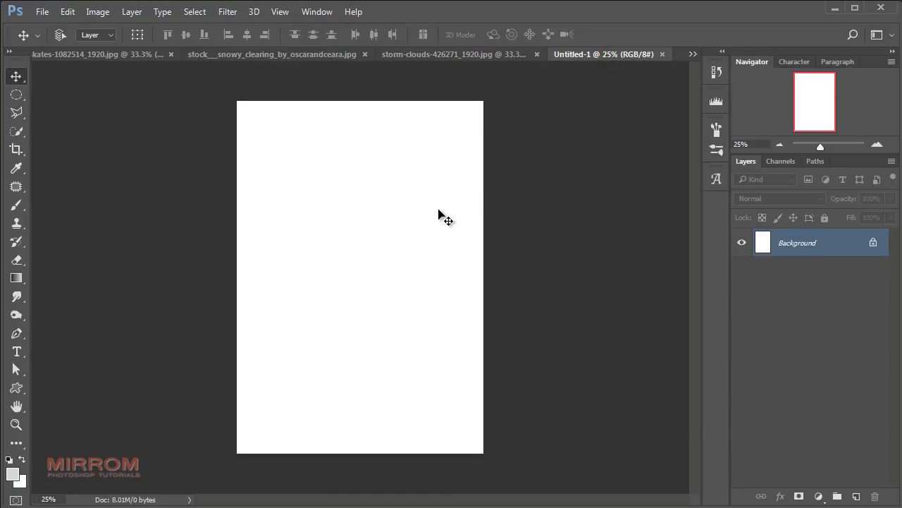
click(390, 60)
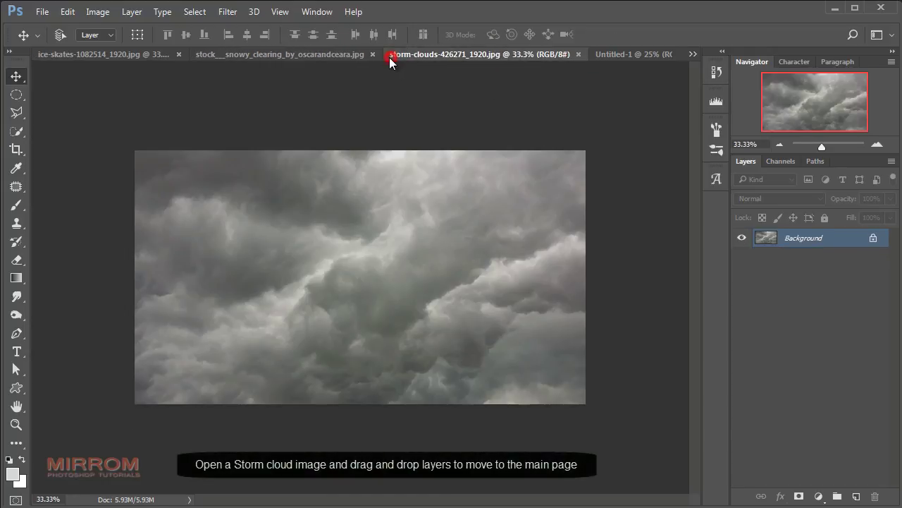
drag(416, 234, 354, 268)
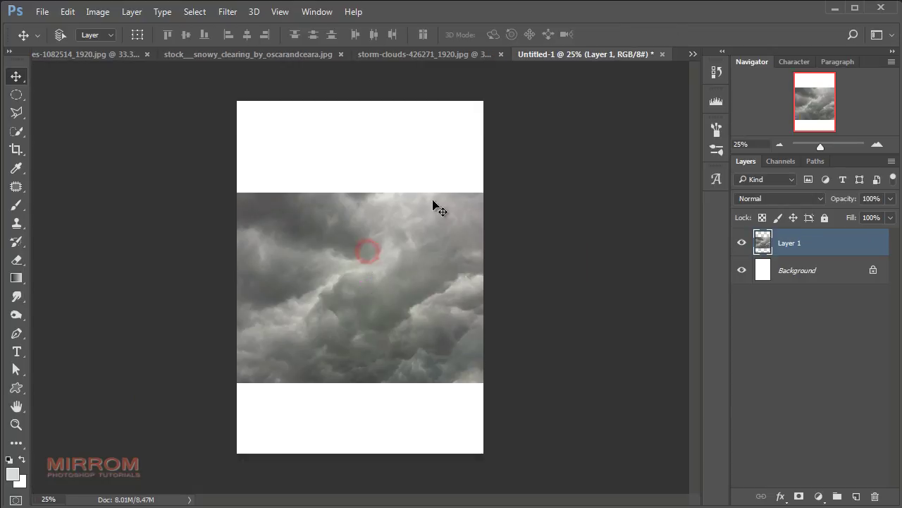
Close the storm-clouds file, then raise and slightly enlarge the clouds layer.
click(501, 54)
drag(424, 223, 427, 191)
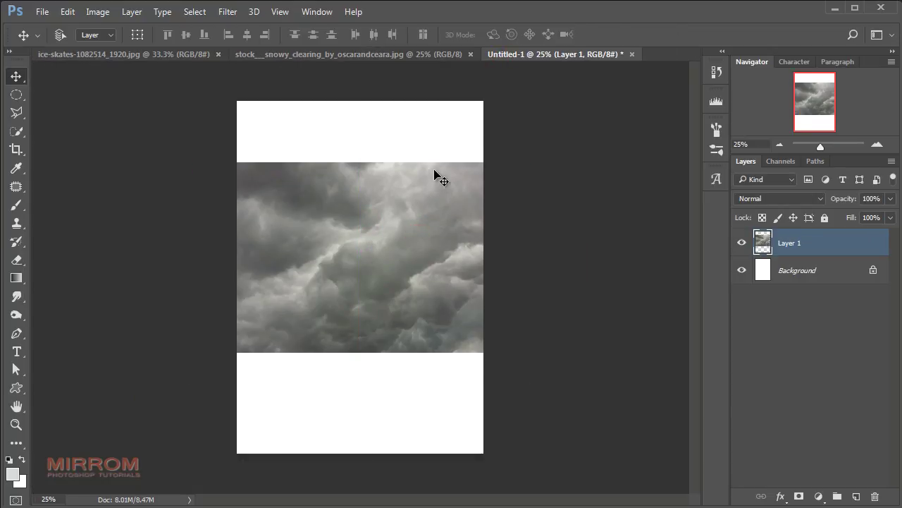
key(ctrl+t)
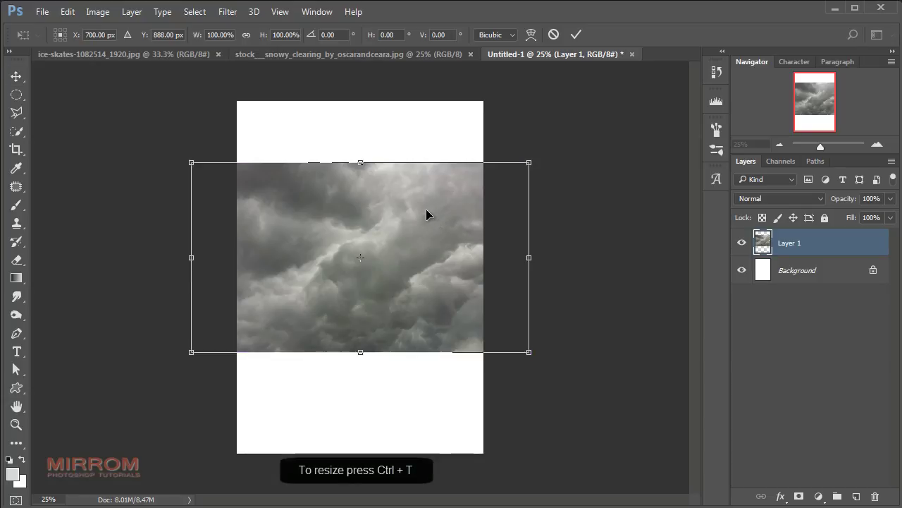
drag(530, 162, 542, 151)
drag(453, 194, 452, 144)
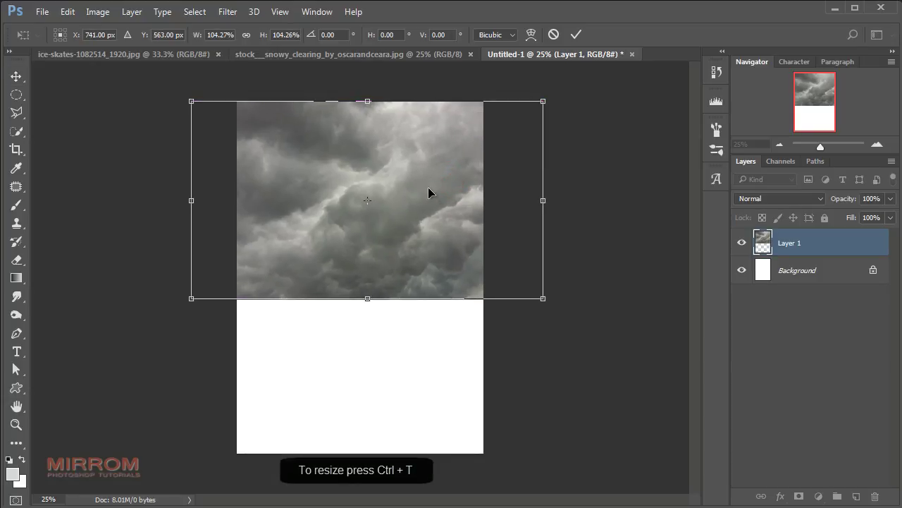
Flip the clouds horizontally, stretch them across the canvas top, and commit the transform.
right_click(383, 141)
click(401, 347)
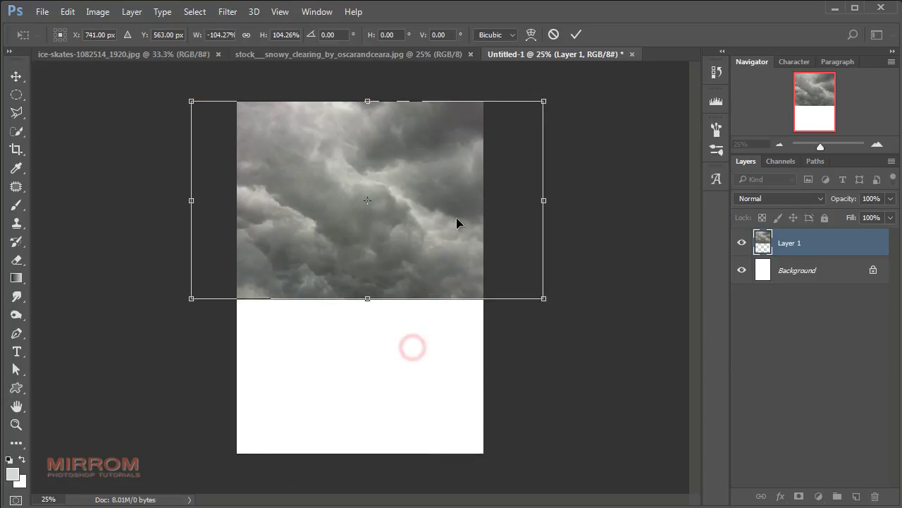
mouse_move(456, 206)
mouse_down()
mouse_move(420, 185)
mouse_move(413, 198)
mouse_up()
drag(509, 289, 536, 305)
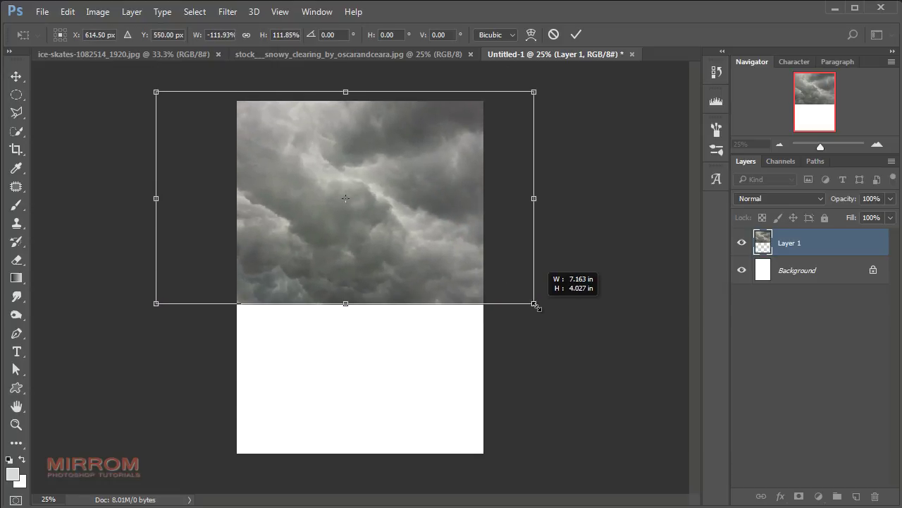
drag(352, 304, 355, 323)
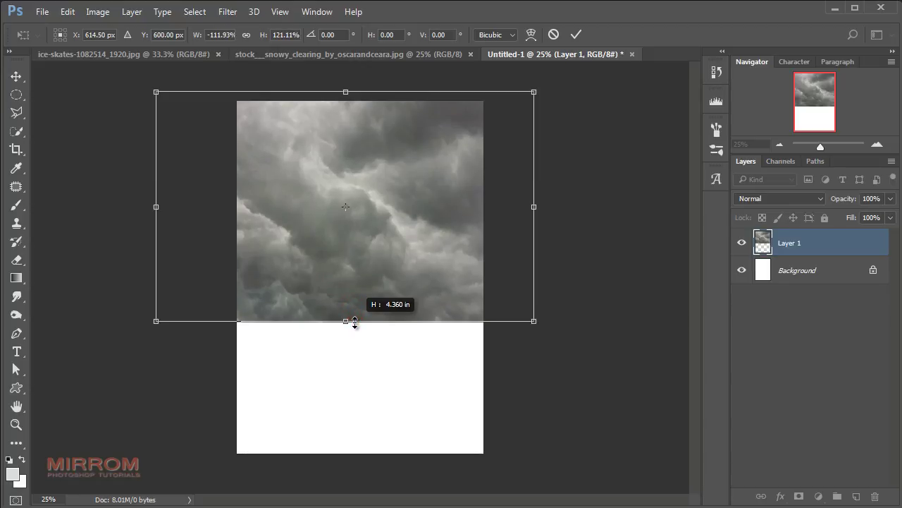
drag(156, 323, 123, 343)
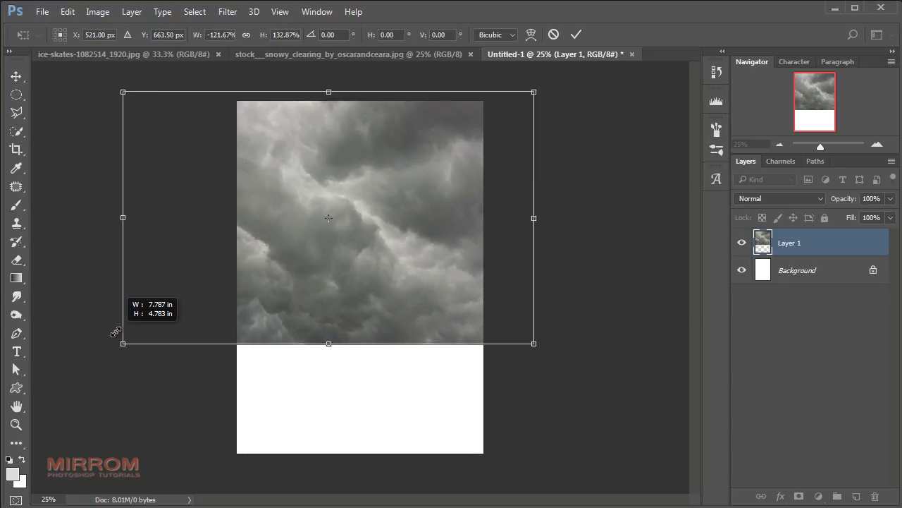
click(576, 34)
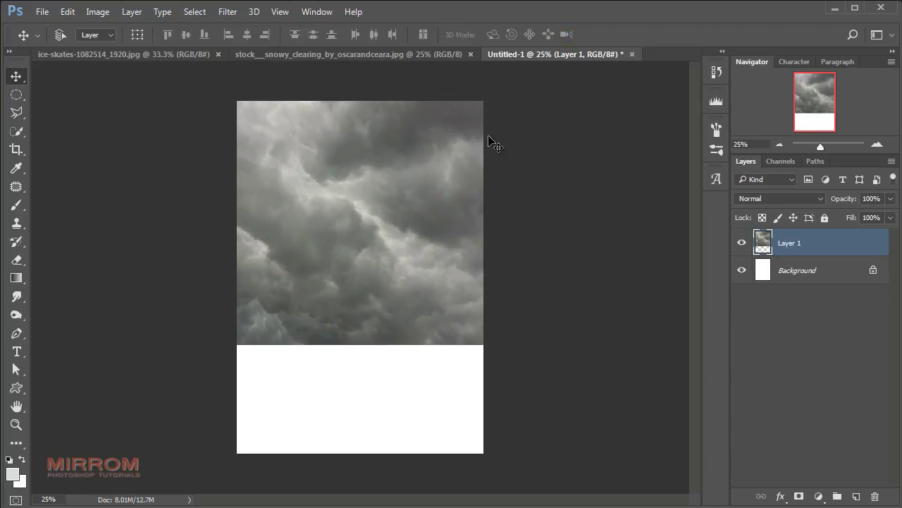
drag(451, 176, 438, 189)
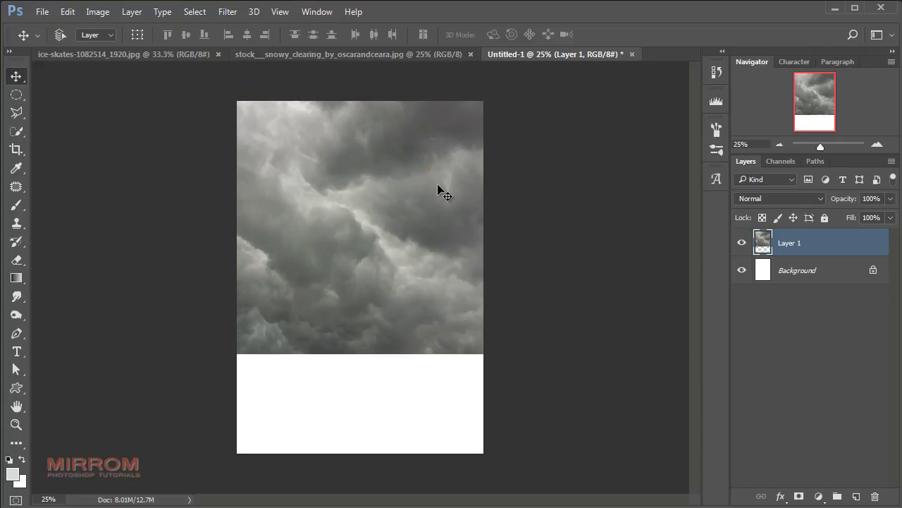
Copy the snowy clearing photo into Untitled-1 as Layer 2 and close its source file.
click(259, 54)
mouse_move(437, 279)
mouse_down()
mouse_move(510, 70)
mouse_move(409, 196)
mouse_up()
click(471, 54)
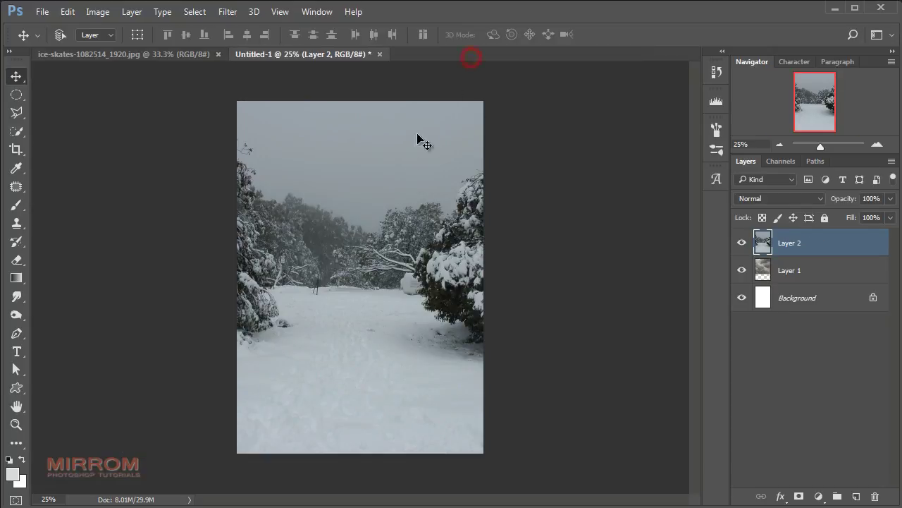
drag(418, 137, 423, 205)
Scale the snowy clearing to span the lower canvas width, commit, and view at 33.33%.
key(ctrl+t)
drag(95, 129, 235, 222)
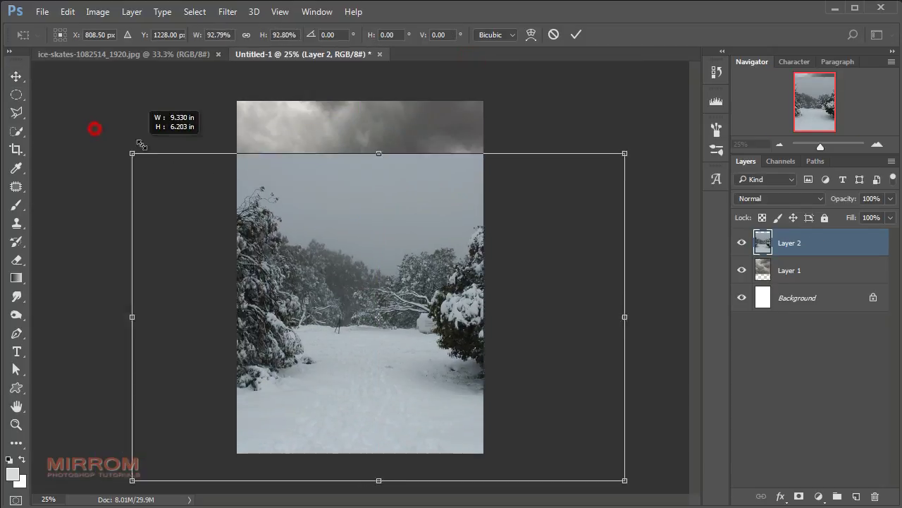
drag(631, 490, 497, 400)
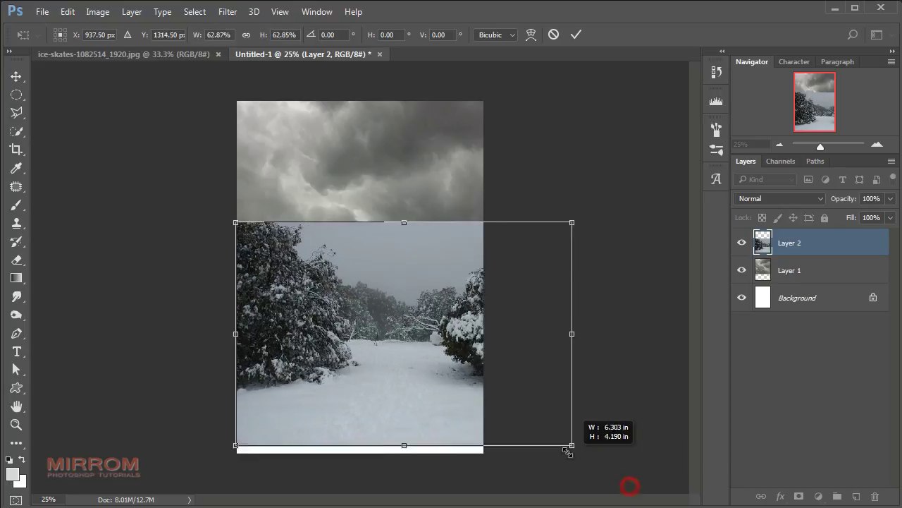
drag(413, 326, 406, 387)
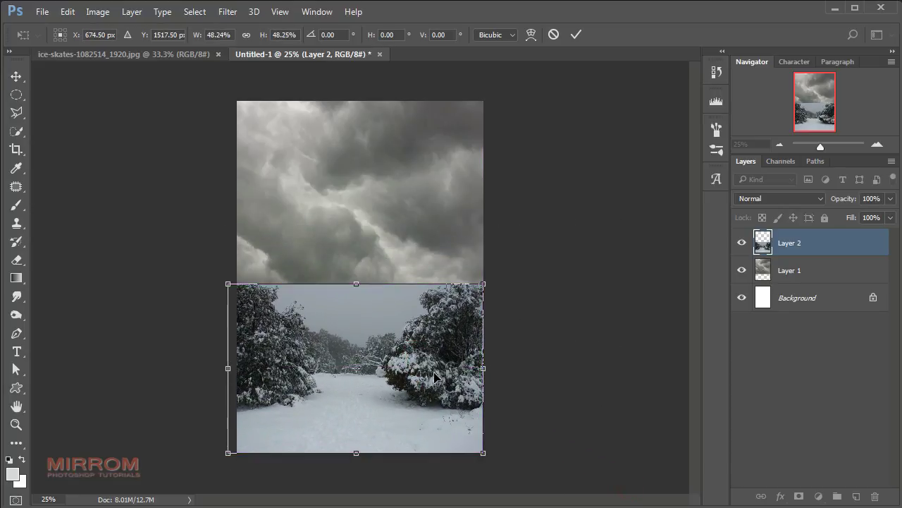
drag(481, 285, 510, 269)
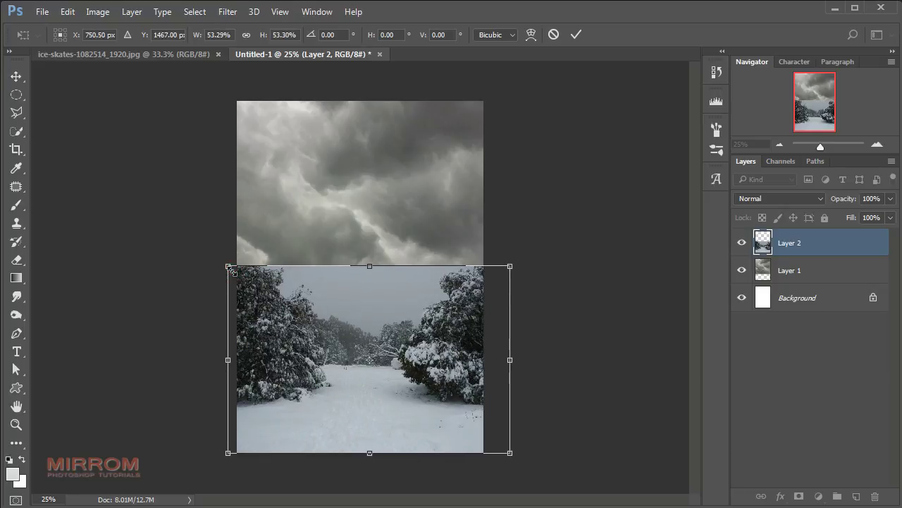
mouse_move(233, 271)
mouse_down()
mouse_move(216, 254)
mouse_move(208, 262)
mouse_up()
drag(358, 253, 353, 272)
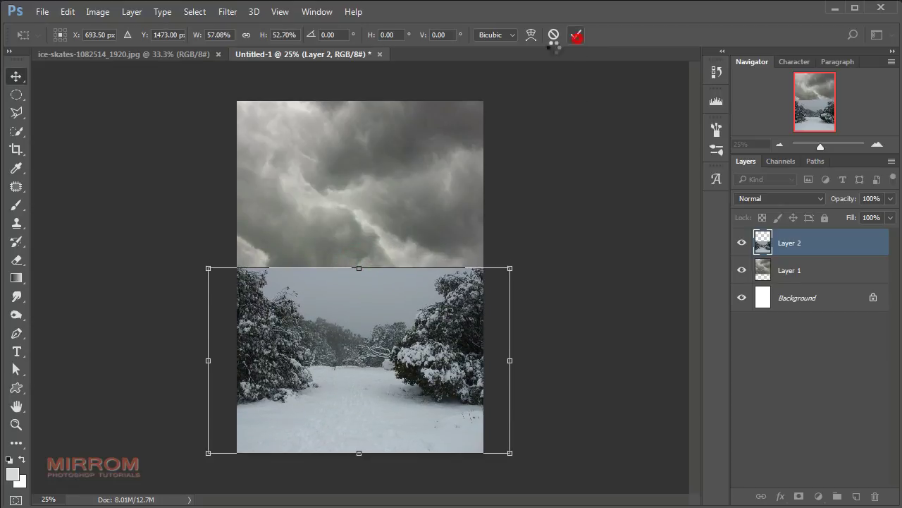
click(576, 33)
key(ctrl+plus)
key(ctrl+plus)
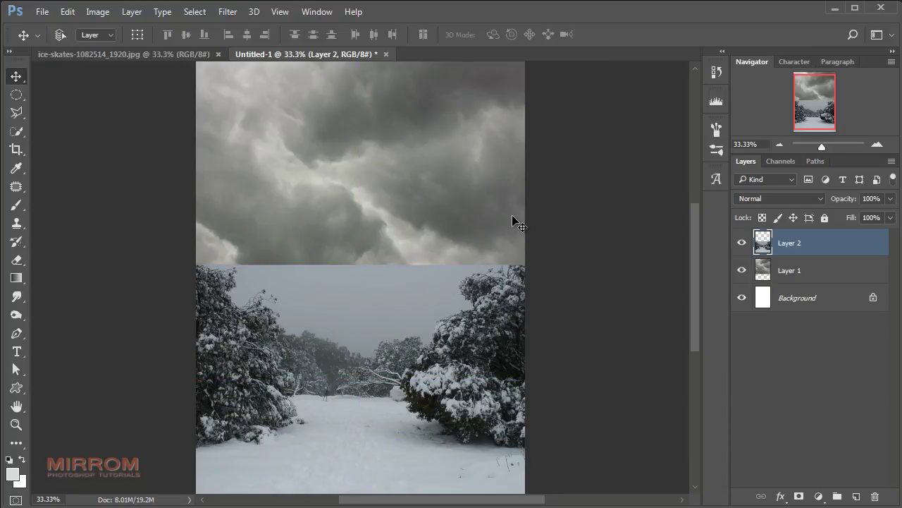
key(ctrl+minus)
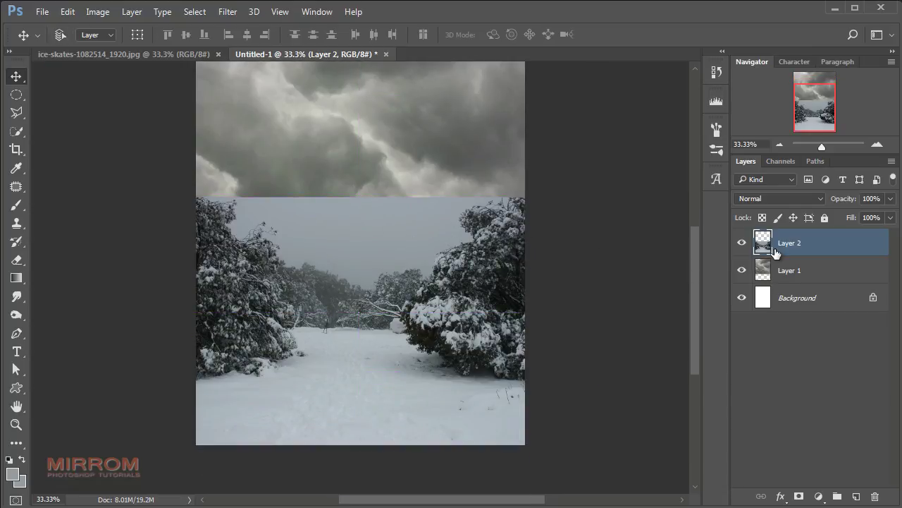
Hide the clouds and Quick-Select the grey sky, trimming the selection off the tree tops.
click(741, 271)
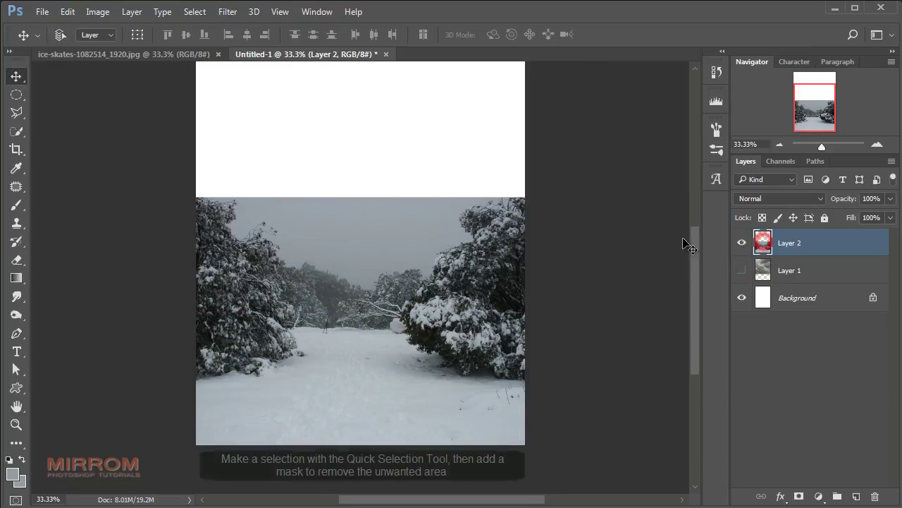
click(17, 133)
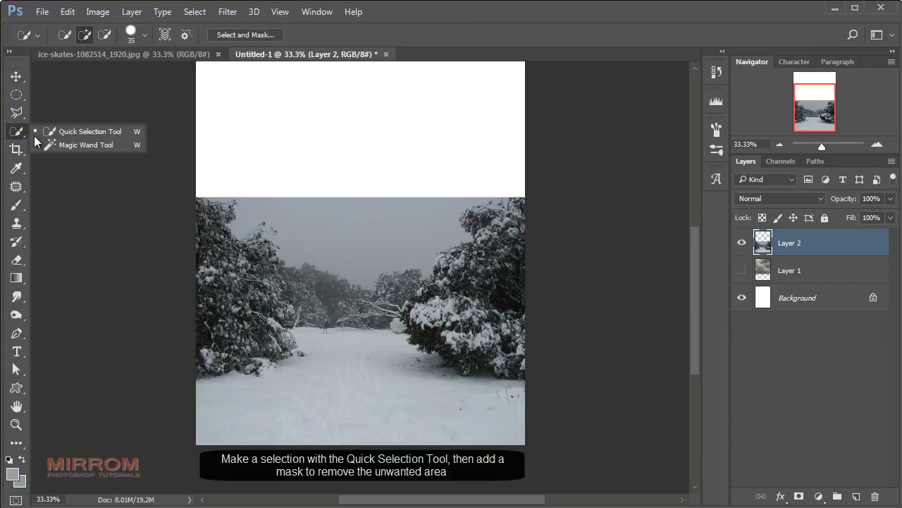
click(82, 134)
mouse_move(302, 207)
mouse_down()
mouse_move(437, 298)
mouse_move(423, 298)
mouse_up()
alt+click(390, 286)
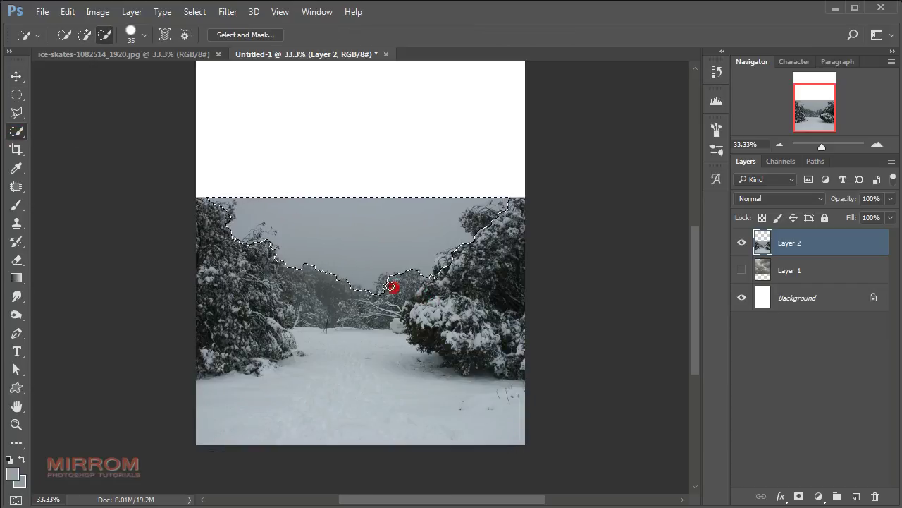
alt+click(444, 257)
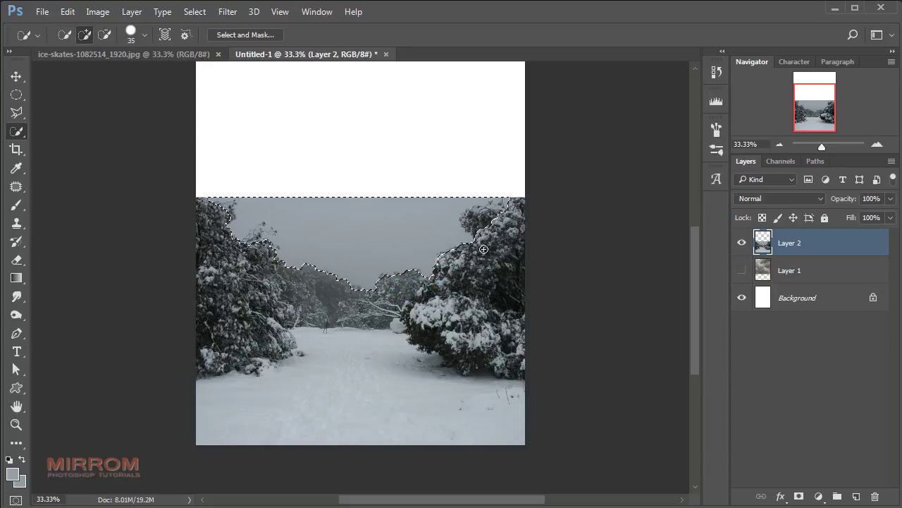
alt+click(483, 238)
alt+click(467, 218)
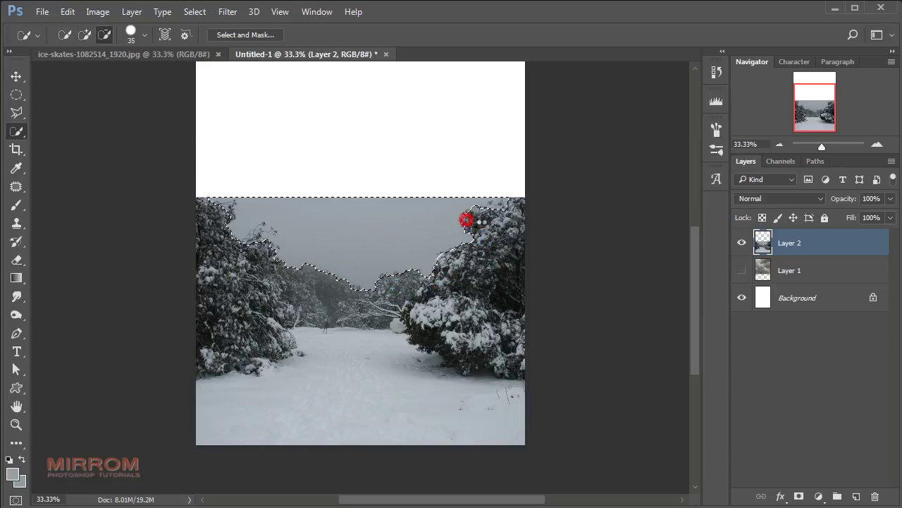
alt+click(225, 214)
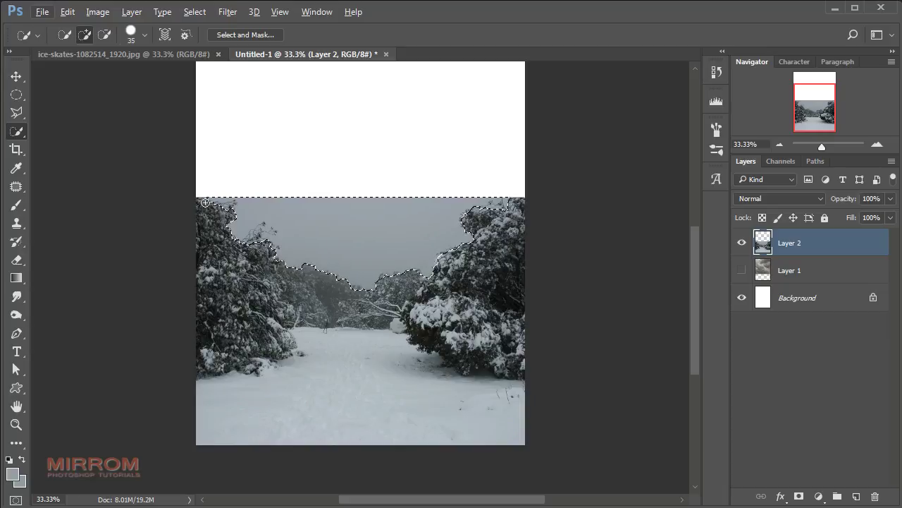
alt+click(260, 243)
alt+click(260, 243)
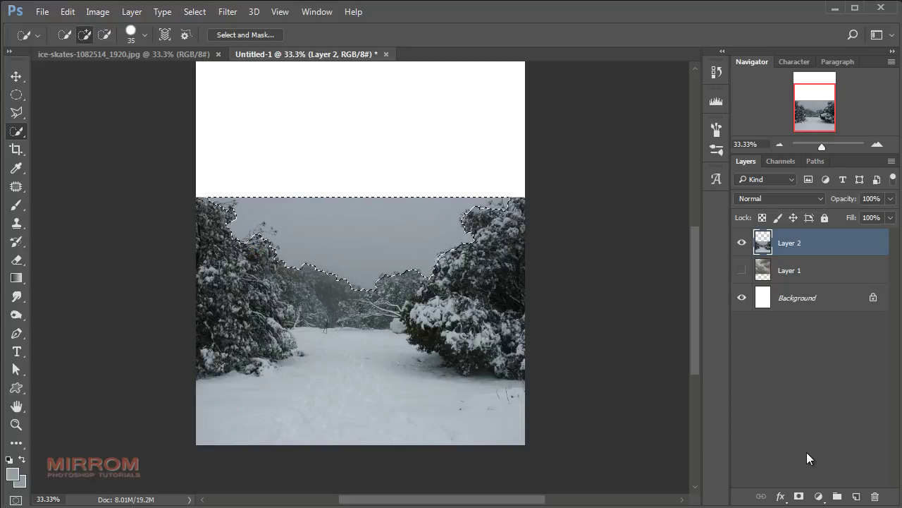
Add an inverted layer mask hiding the sky, and show the cloud layer again.
click(799, 496)
key(ctrl+i)
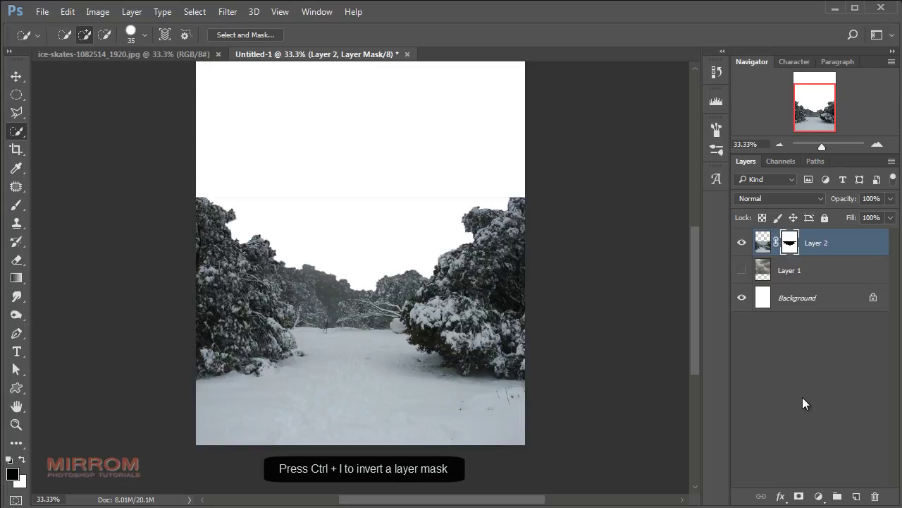
key(v)
click(741, 270)
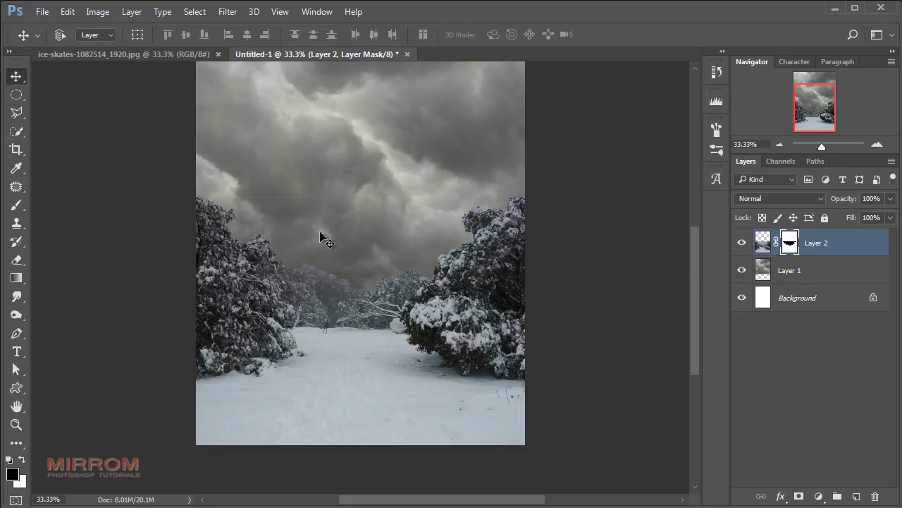
Draw a top-to-bottom gradient on Layer 2's mask to fade the trees into the sky.
click(16, 278)
click(59, 277)
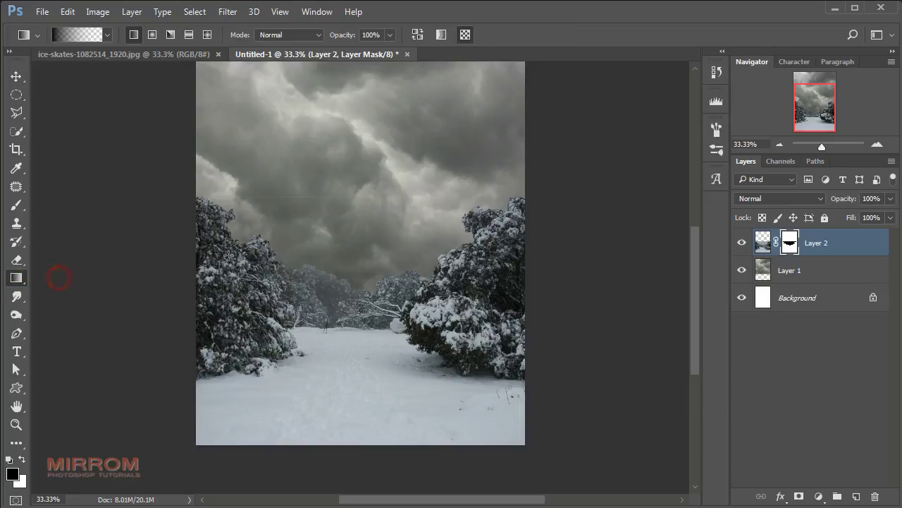
drag(351, 203, 357, 308)
key(ctrl+z)
drag(367, 203, 372, 314)
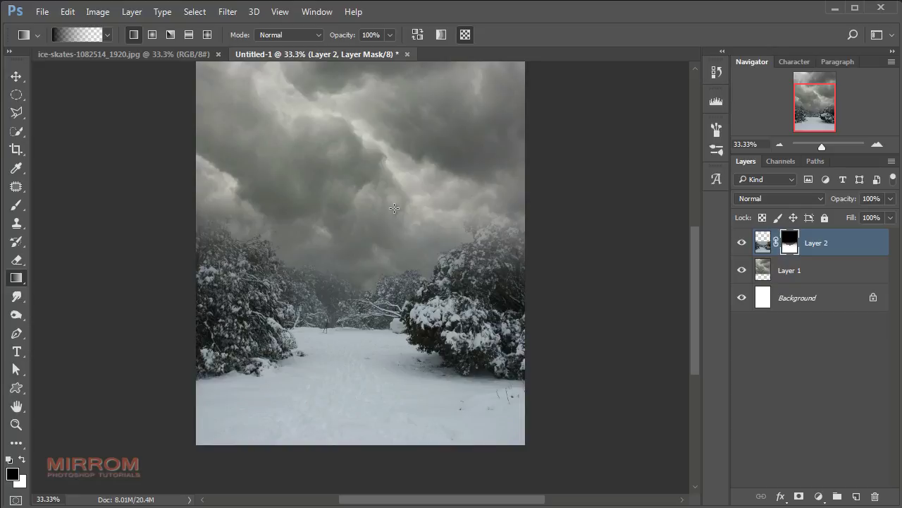
Paint white on the mask with a 200–600 px brush to restore the right bushes.
key(b)
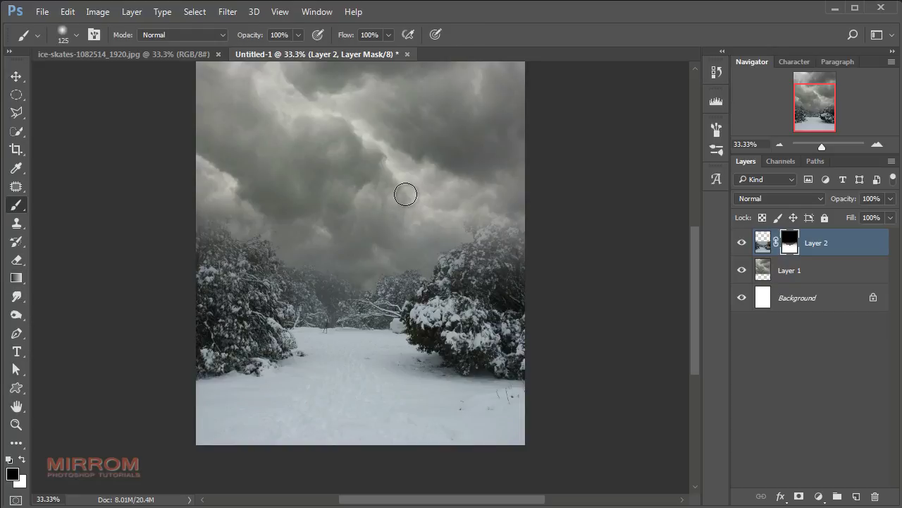
drag(377, 206, 415, 193)
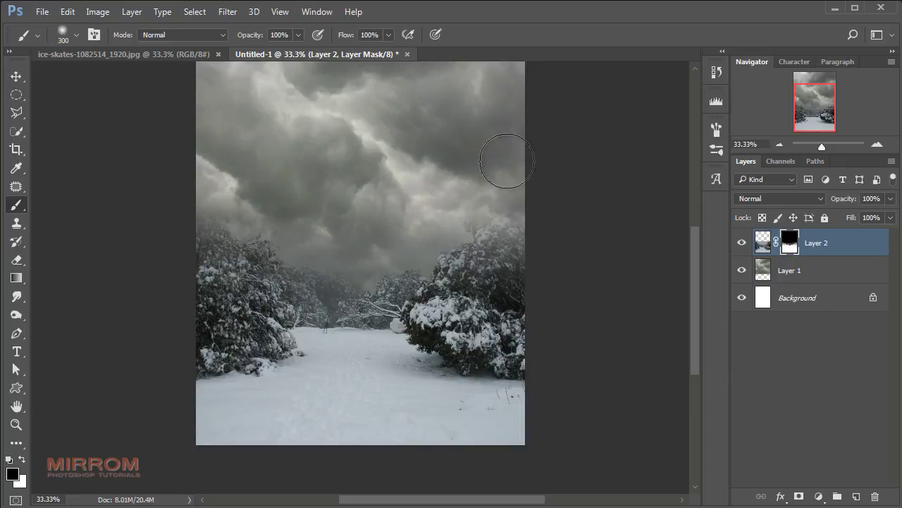
drag(408, 202, 404, 207)
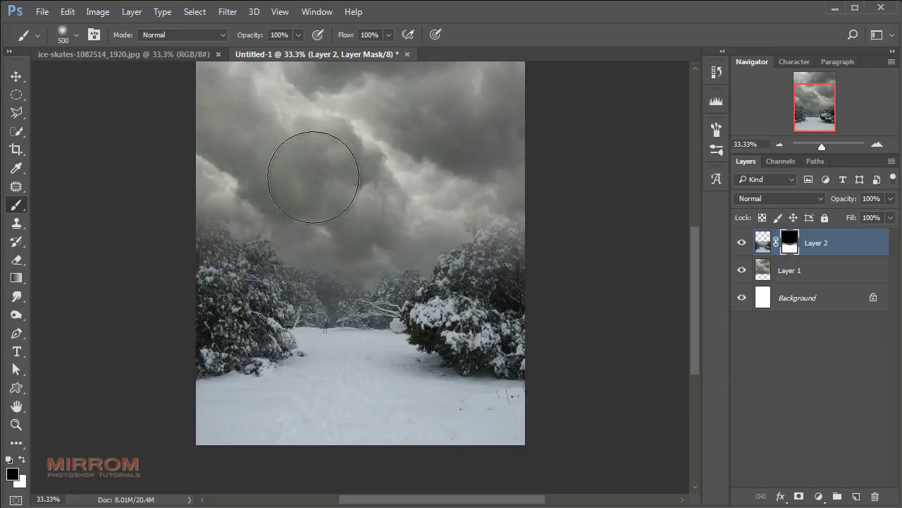
drag(368, 177, 331, 180)
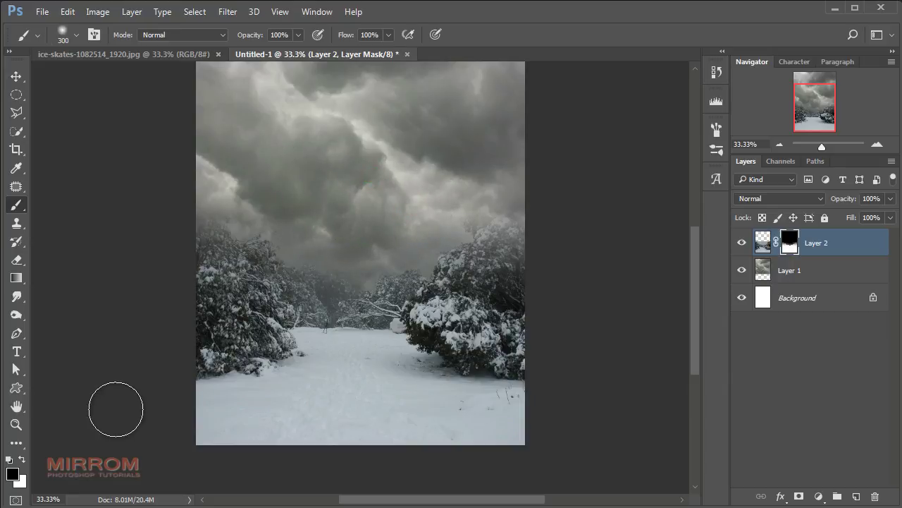
click(22, 459)
key(bracketleft)
key(bracketleft)
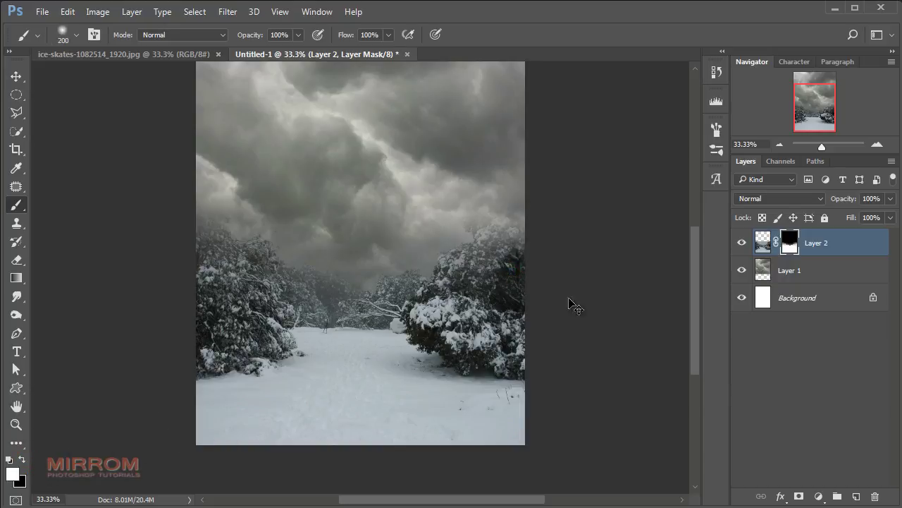
key(bracketright)
key(bracketright)
key(bracketright)
click(472, 345)
key(bracketleft)
key(bracketleft)
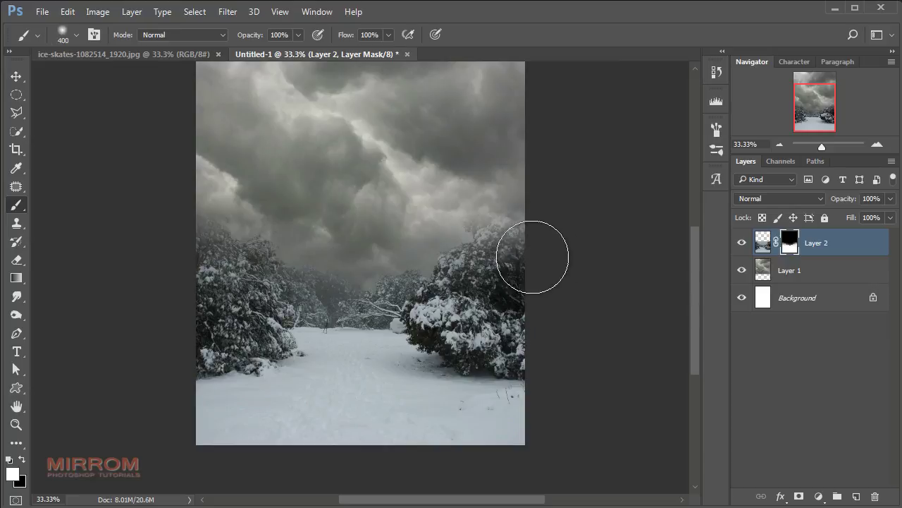
click(520, 248)
Restore the bushes' base and the bottom snow on the mask, then fit the image on screen.
key(bracketright)
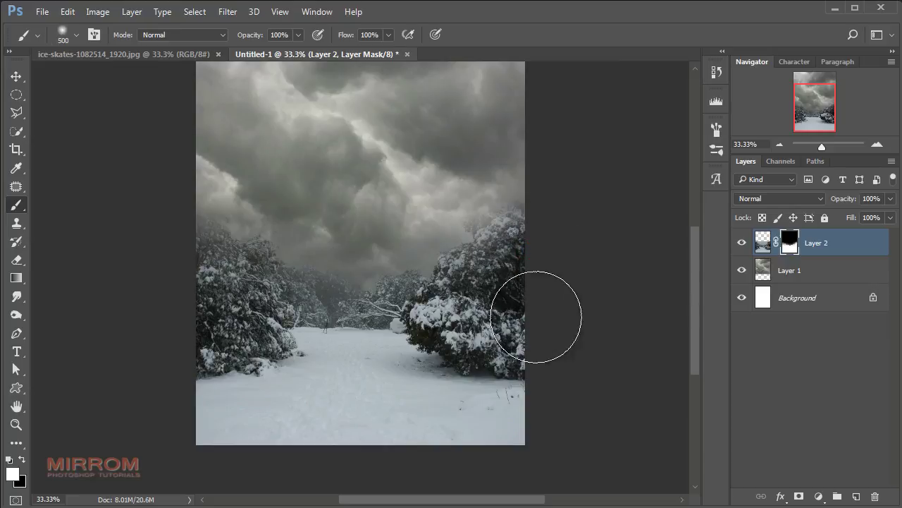
key(bracketright)
click(475, 387)
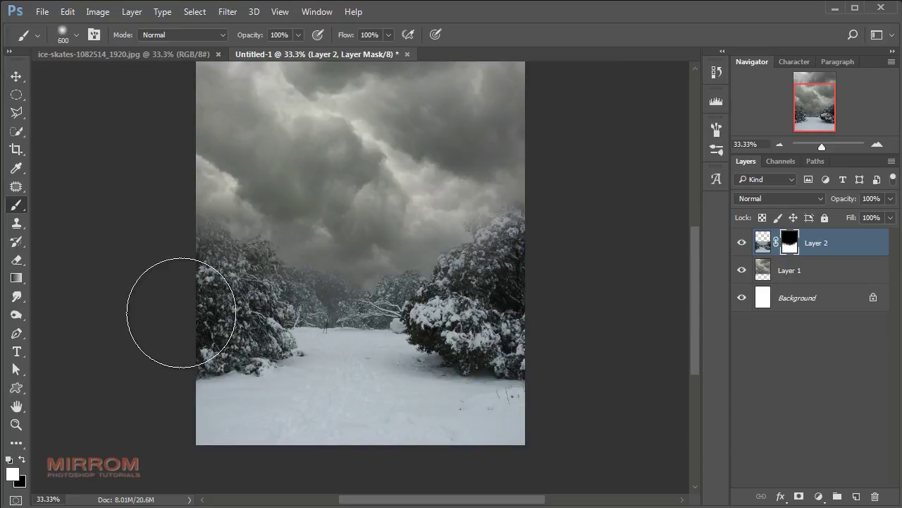
click(207, 368)
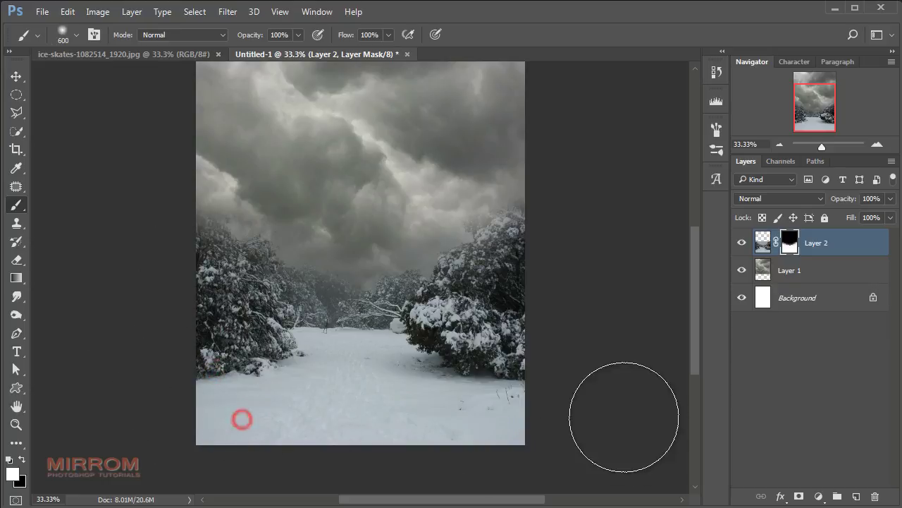
click(564, 423)
key(v)
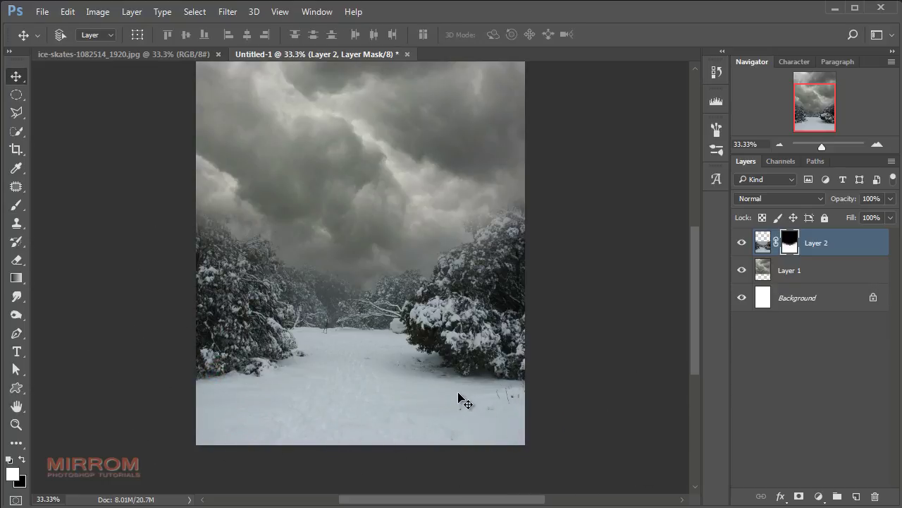
key(ctrl+0)
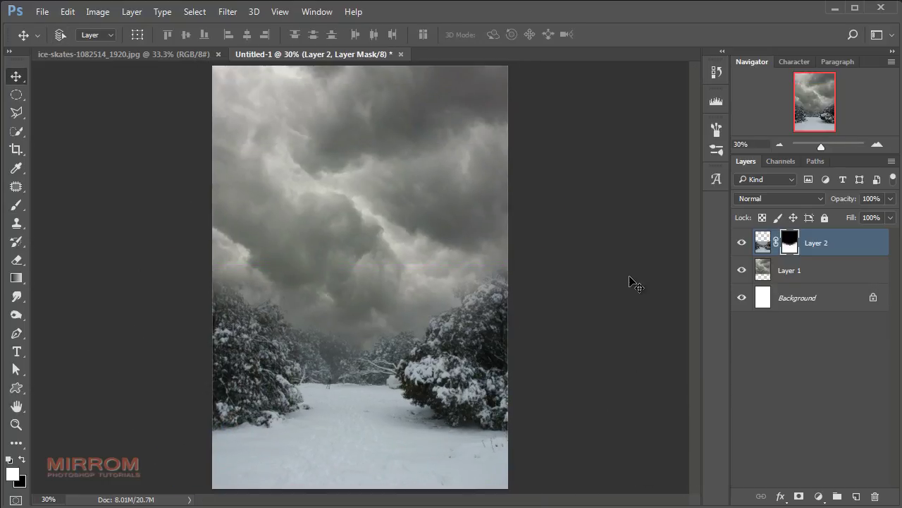
Add a grey #6a6a6a Solid Color fill layer above the Background.
click(778, 271)
click(808, 296)
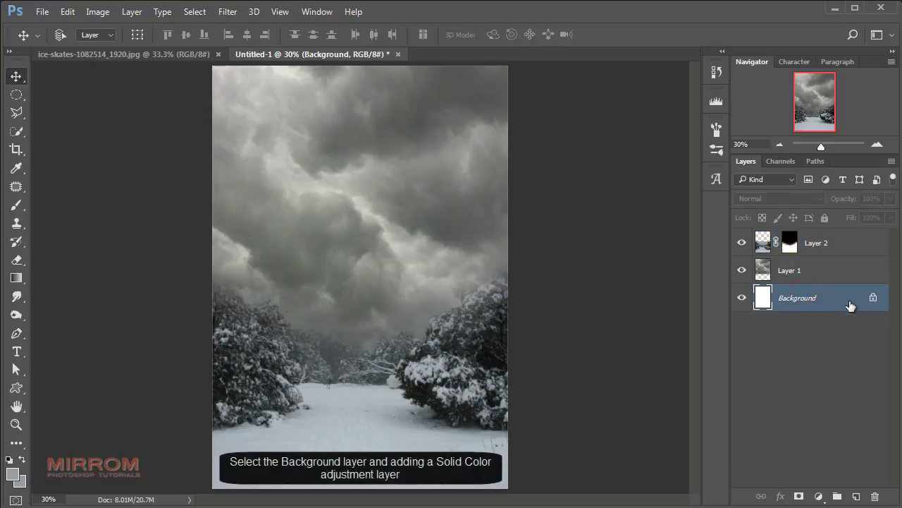
click(819, 496)
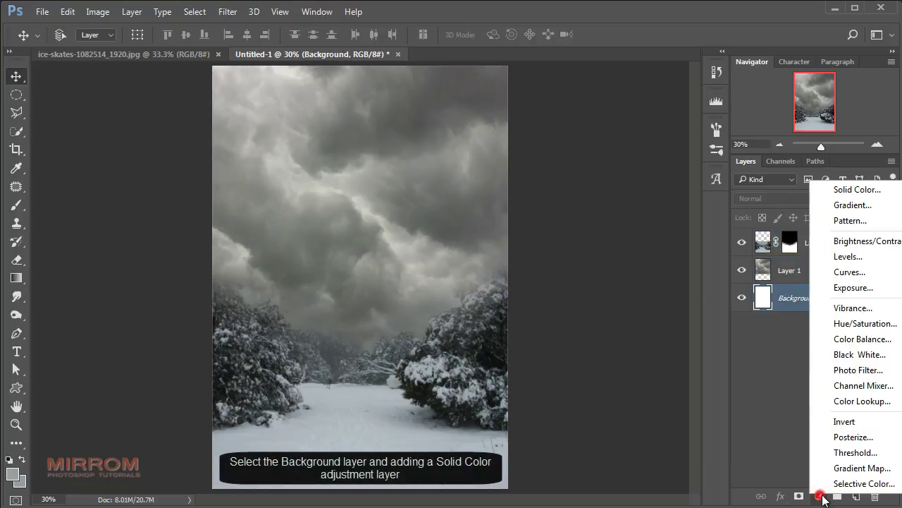
click(857, 190)
drag(608, 242, 611, 358)
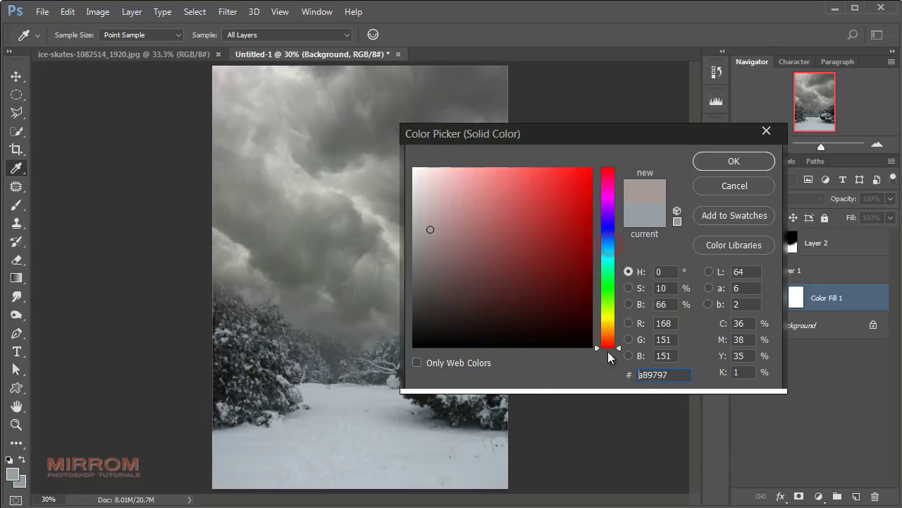
drag(428, 244, 412, 270)
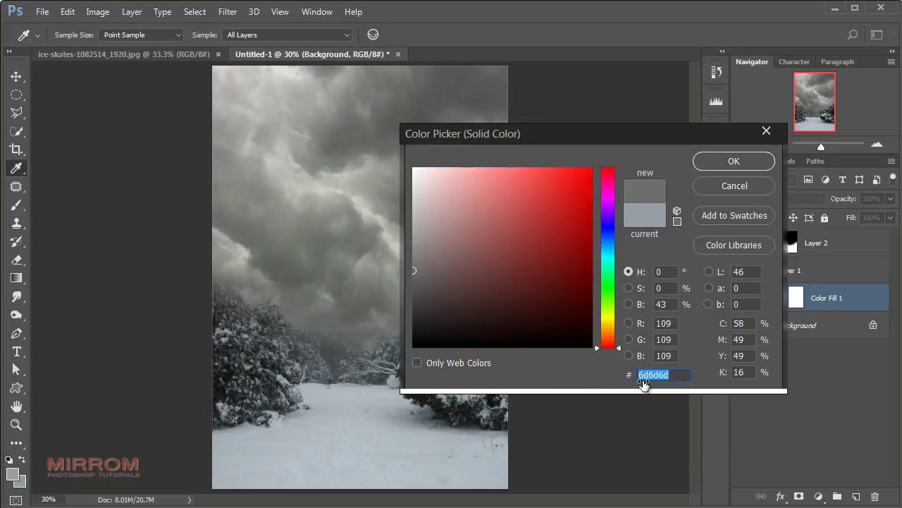
text(6a6a6a)
click(726, 170)
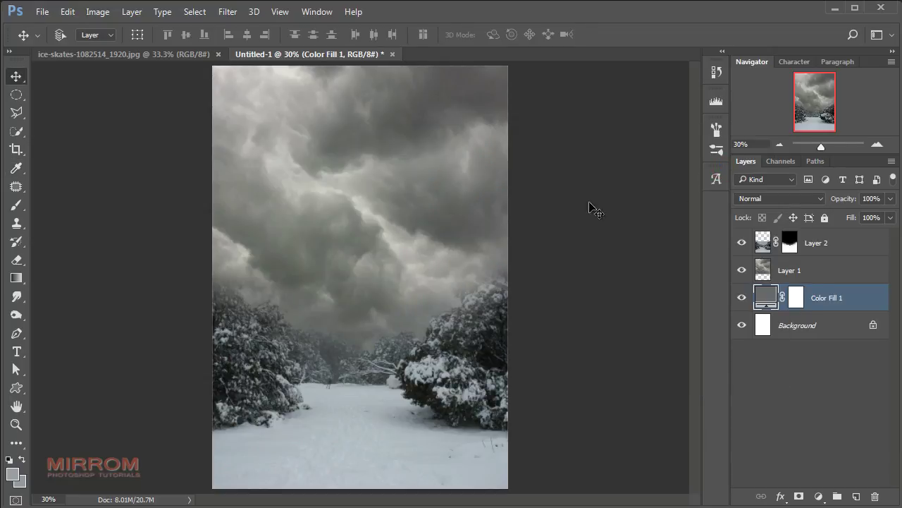
Lower the cloud layer's opacity to 36%.
click(830, 271)
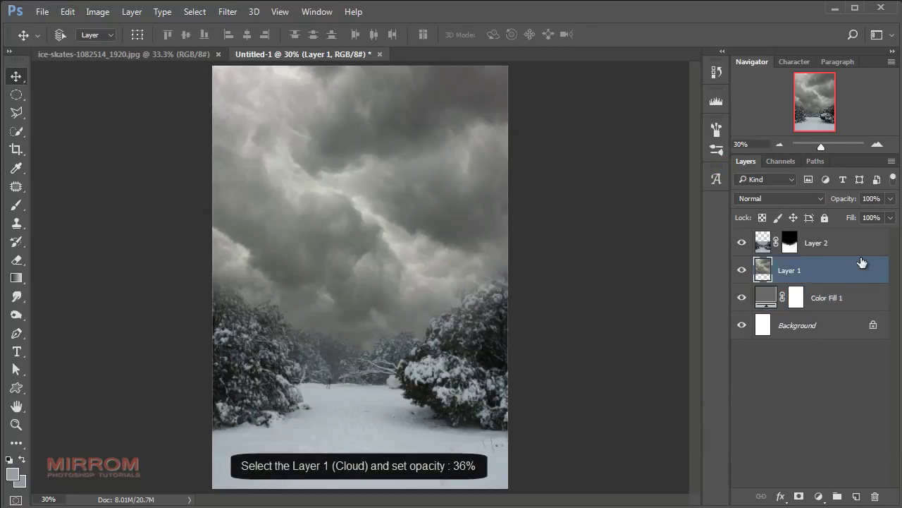
click(890, 199)
drag(890, 214, 849, 217)
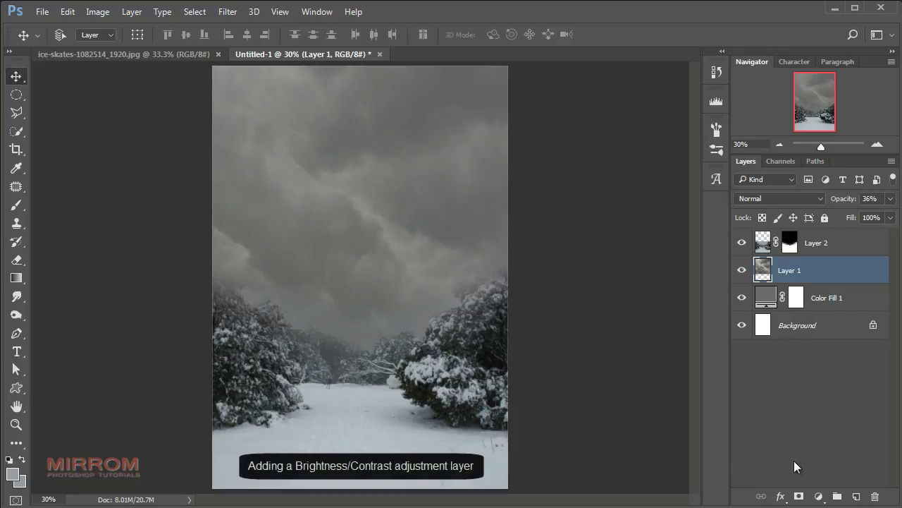
Add a Brightness/Contrast layer clipped to the clouds and brighten them.
click(819, 495)
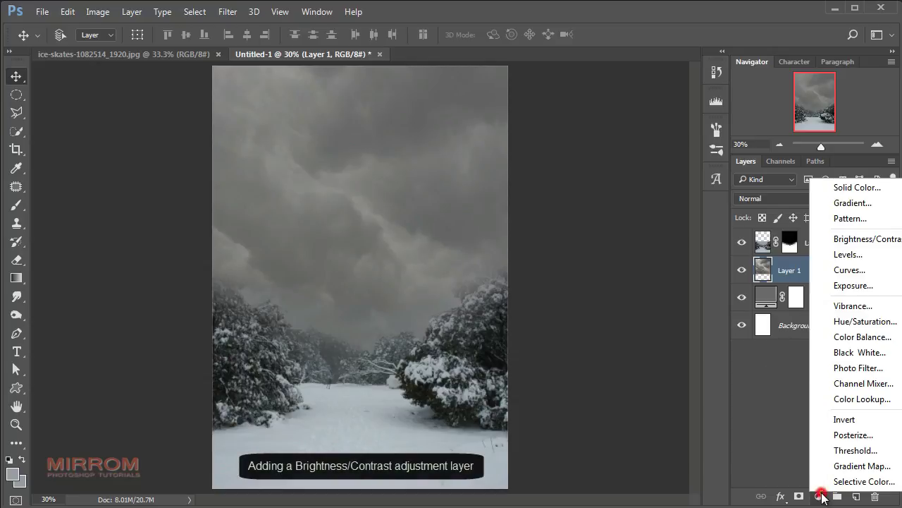
click(845, 240)
click(591, 433)
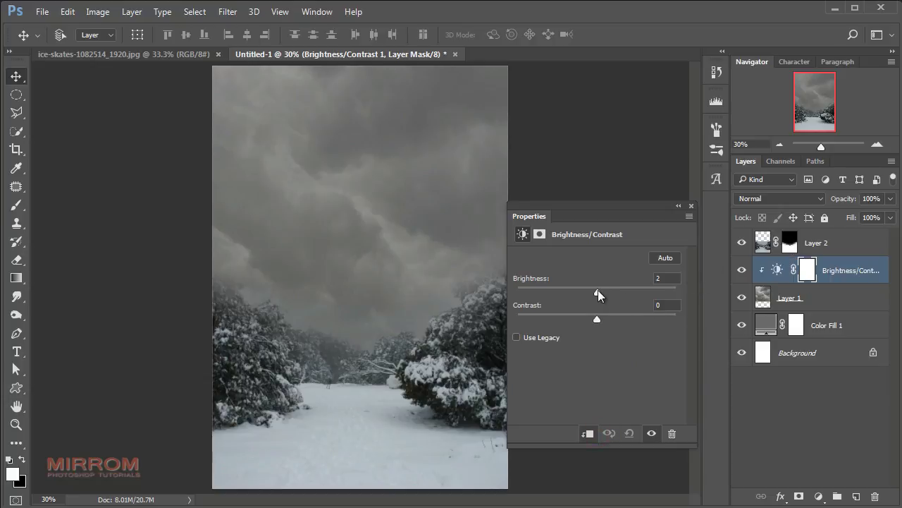
mouse_move(597, 293)
mouse_down()
mouse_move(614, 292)
mouse_move(604, 318)
mouse_up()
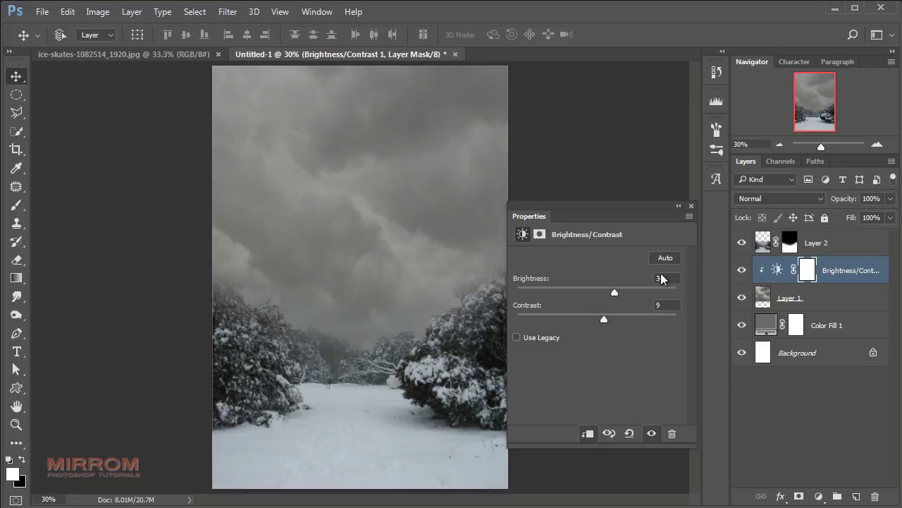
click(691, 207)
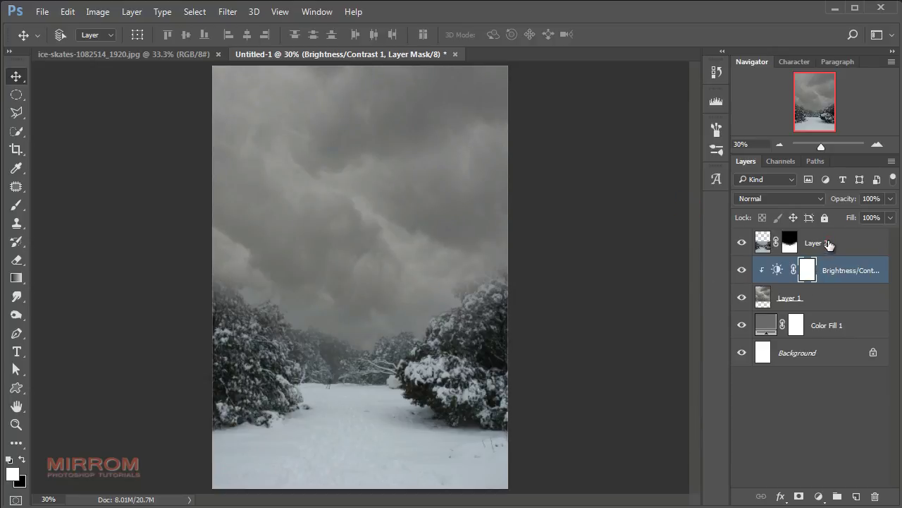
Add a Brightness/Contrast layer clipped to Layer 2, darkening the trees and slightly lowering contrast.
click(829, 243)
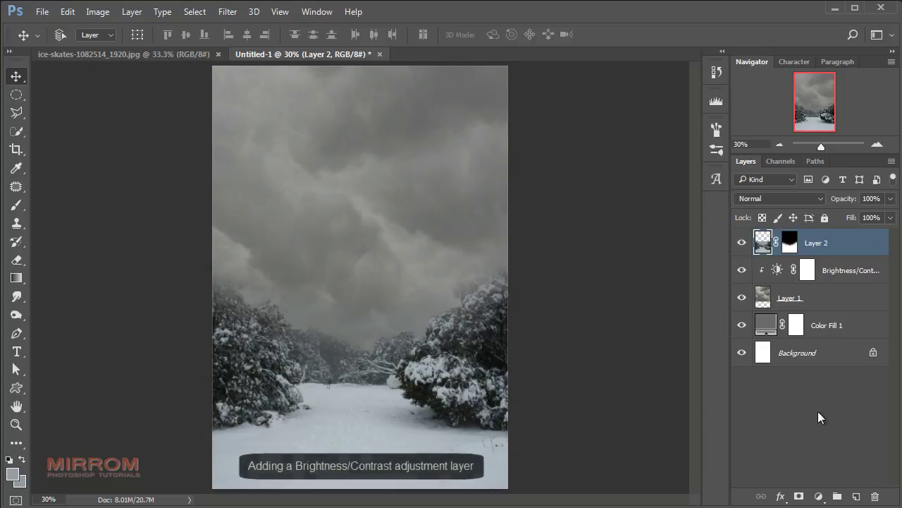
click(818, 496)
click(858, 240)
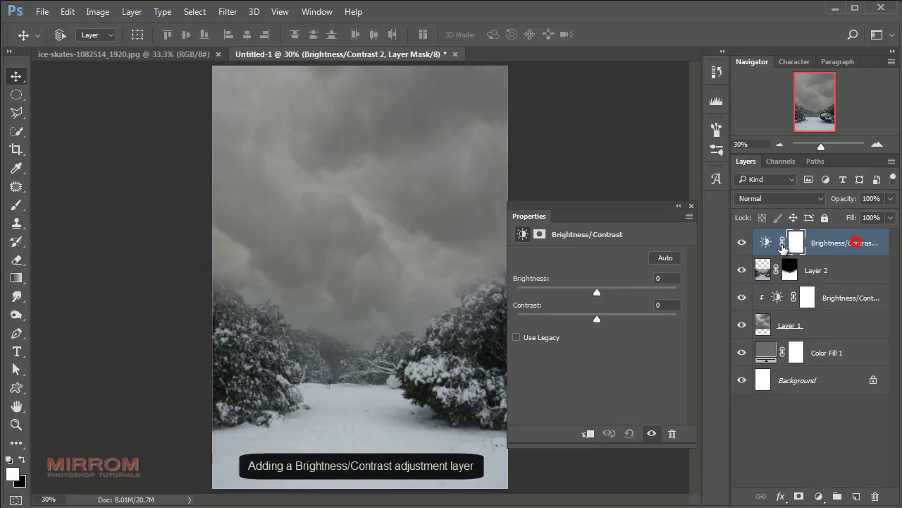
click(589, 429)
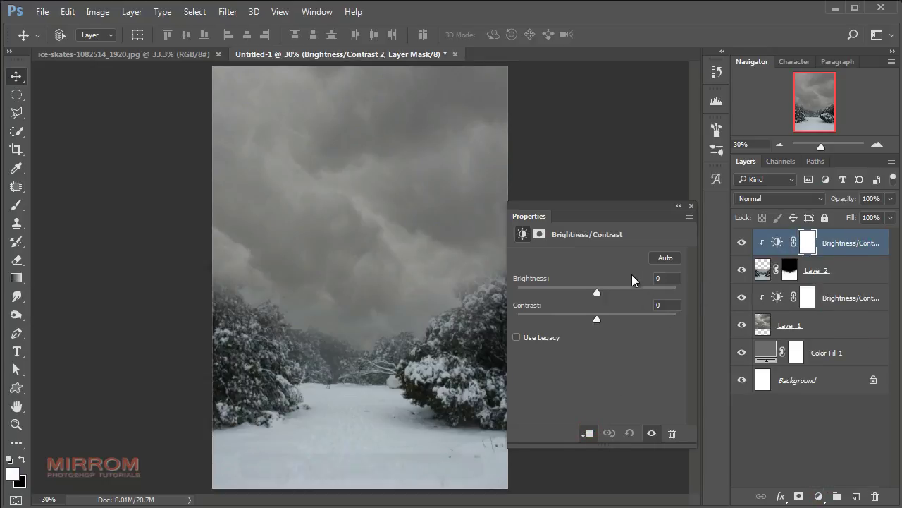
drag(596, 290, 574, 292)
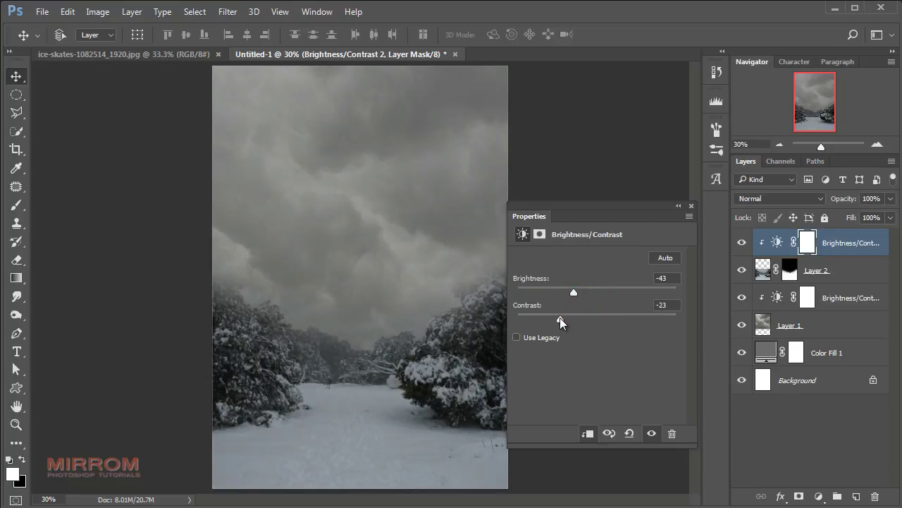
drag(565, 316, 557, 321)
click(690, 206)
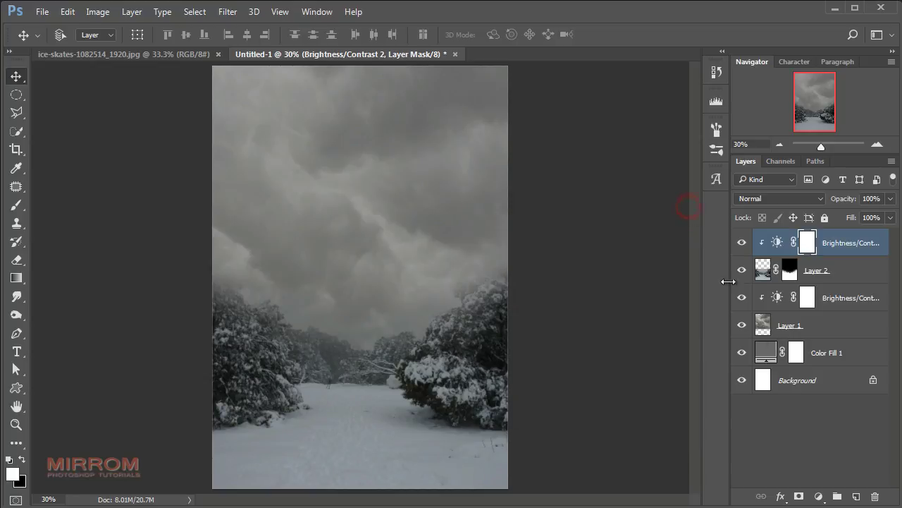
Add a Vibrance layer clipped to the layer below with Vibrance at -80.
click(818, 496)
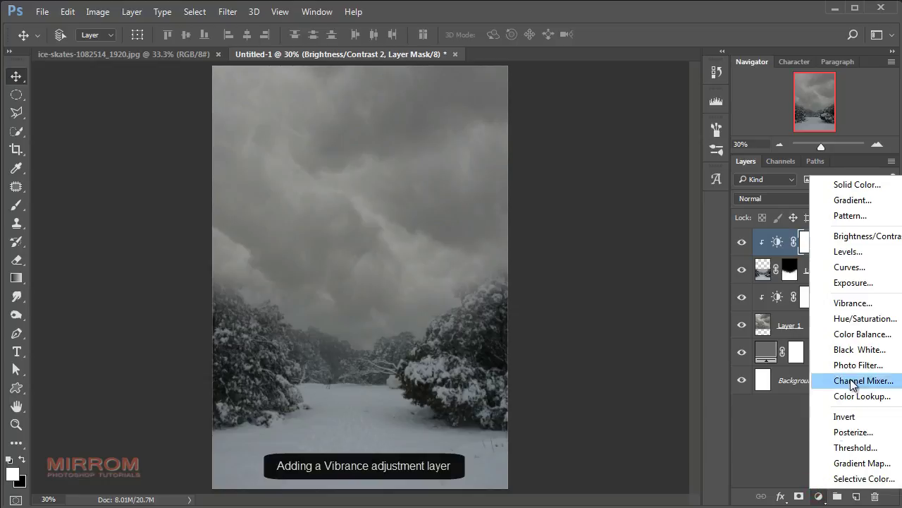
click(854, 303)
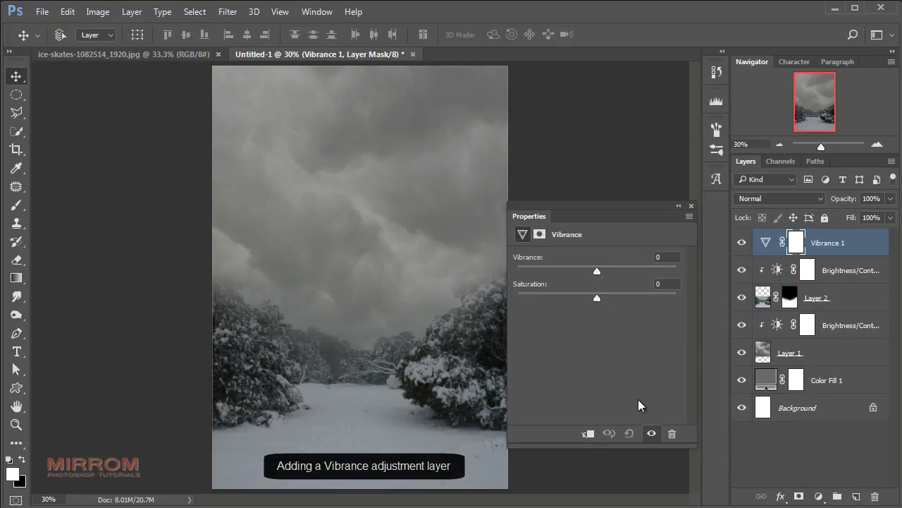
click(587, 433)
drag(597, 271, 533, 271)
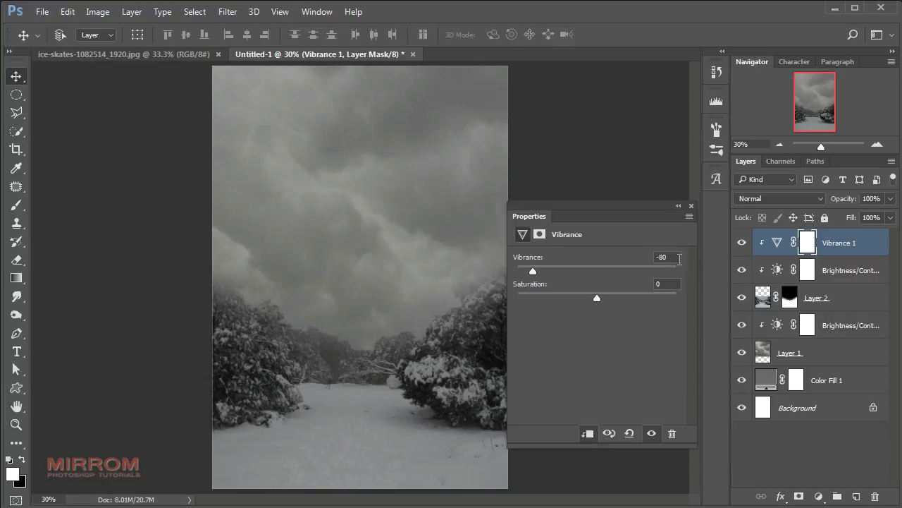
click(691, 206)
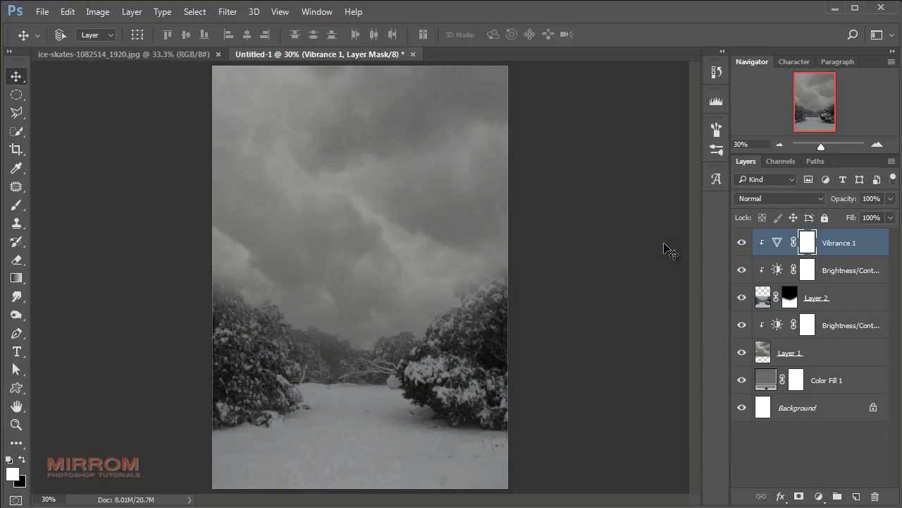
key(ctrl+plus)
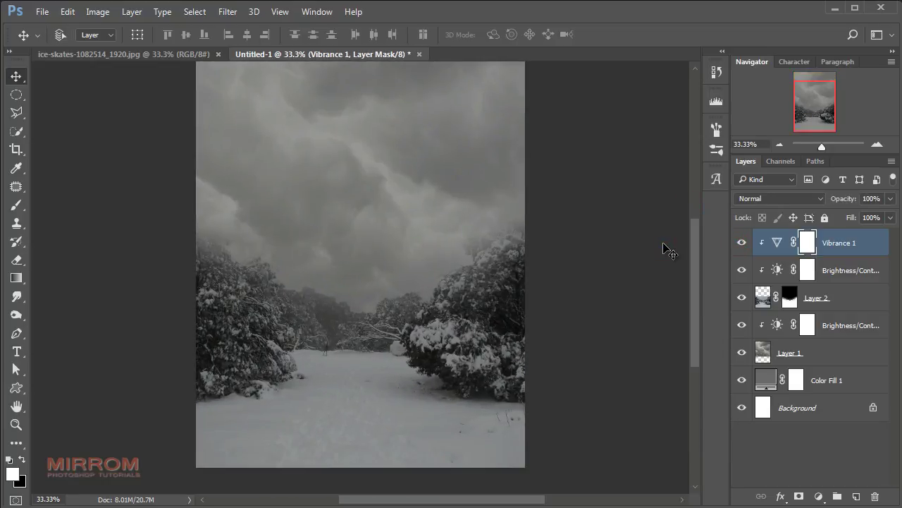
scroll(666, 240, up, 1)
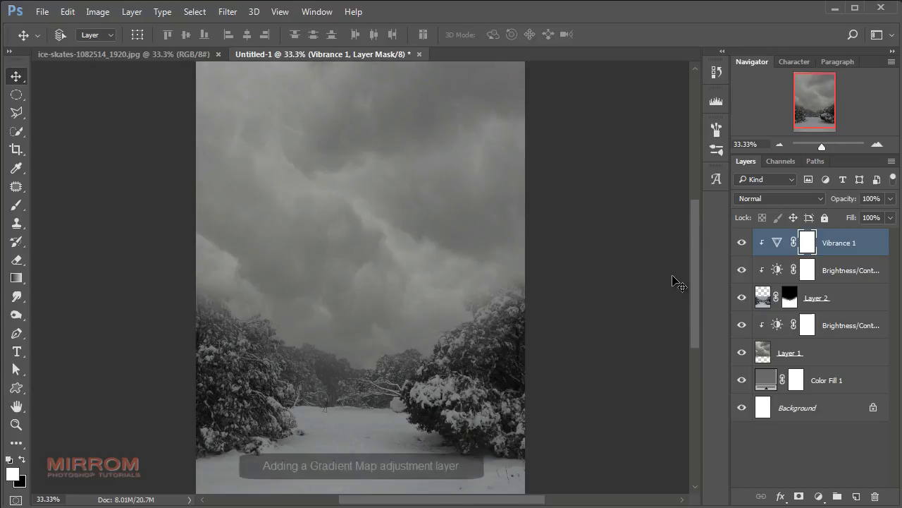
Add a Gradient Map layer and start from a dark slate-grey gradient preset.
click(820, 495)
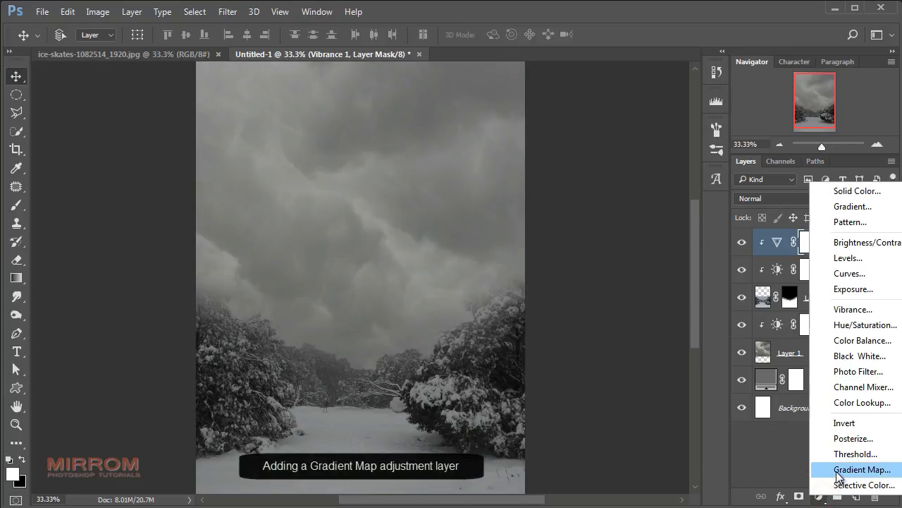
click(839, 469)
click(589, 240)
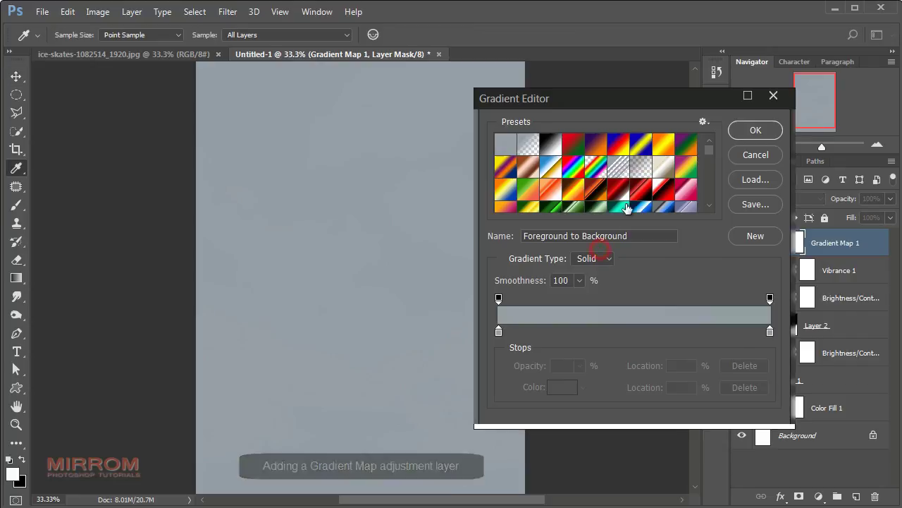
scroll(667, 205, down, 2)
click(682, 189)
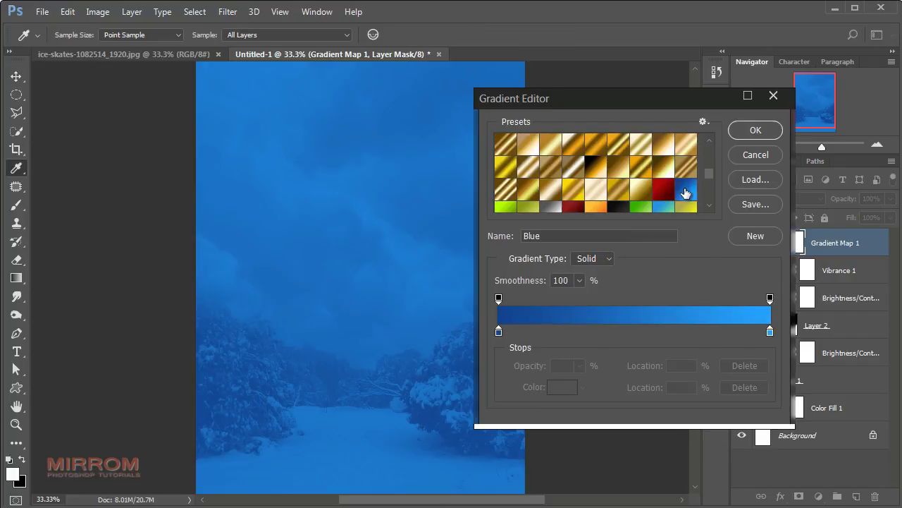
scroll(663, 194, down, 2)
scroll(635, 197, down, 1)
click(573, 203)
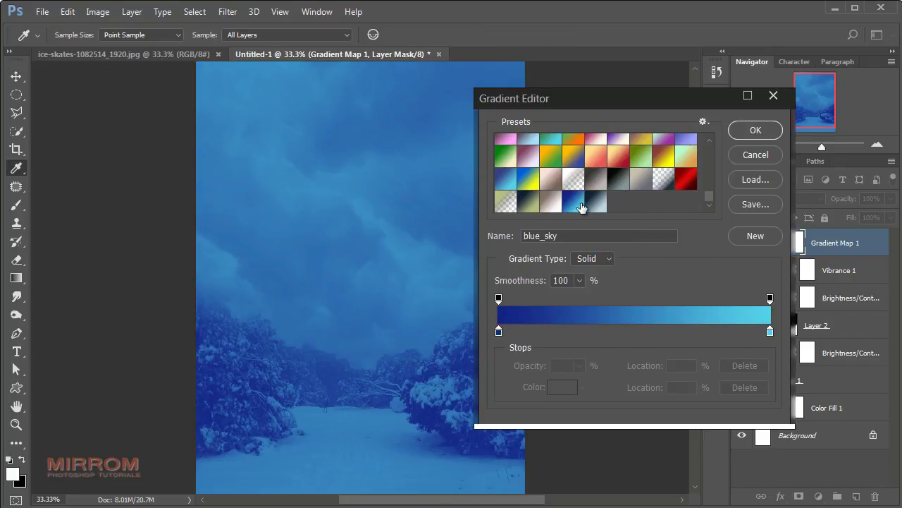
click(596, 202)
Set the gradient stops to dark navy #112033 and pale blue-grey #bed6df.
click(499, 331)
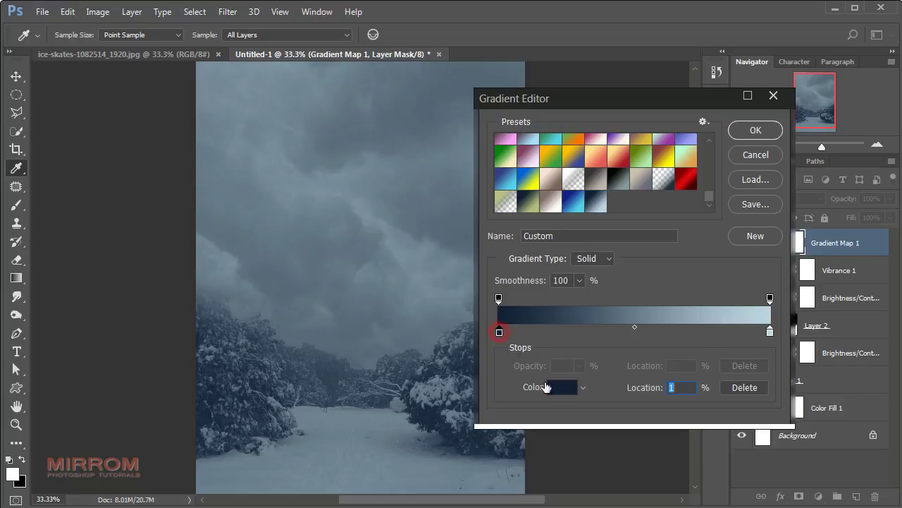
click(561, 385)
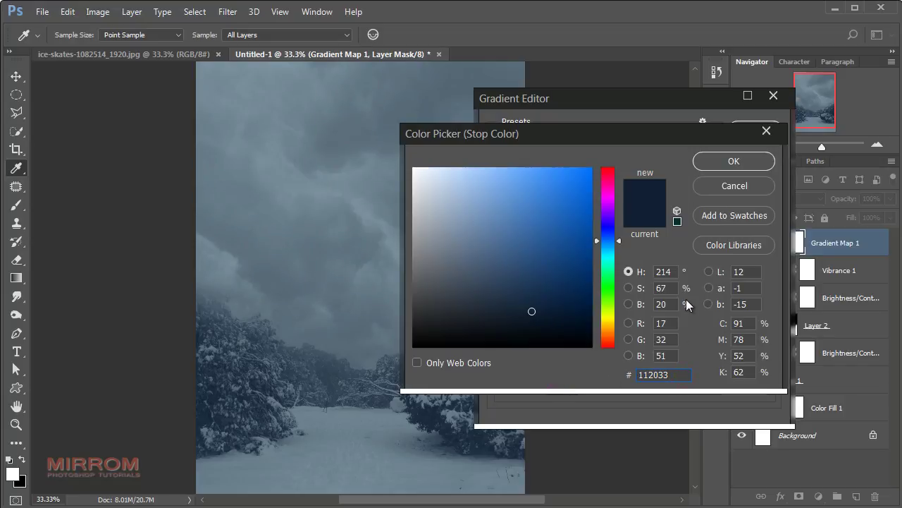
click(708, 165)
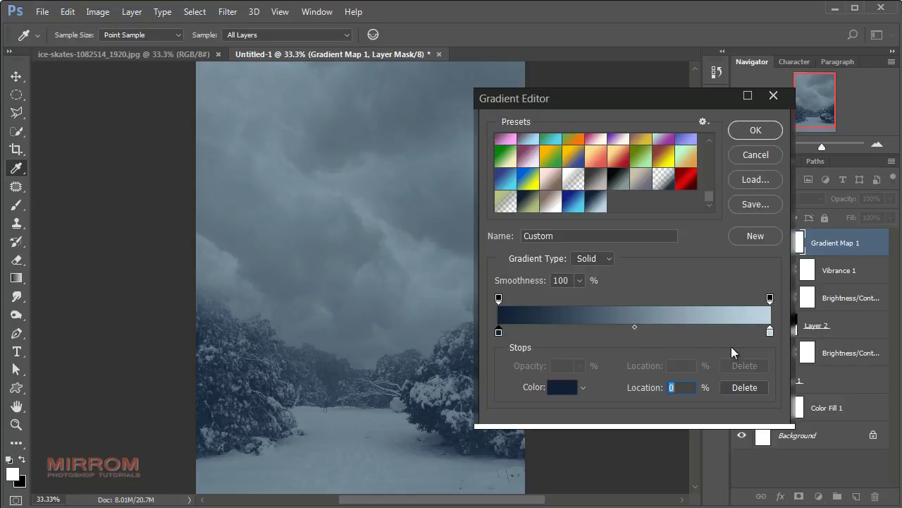
click(770, 331)
click(557, 392)
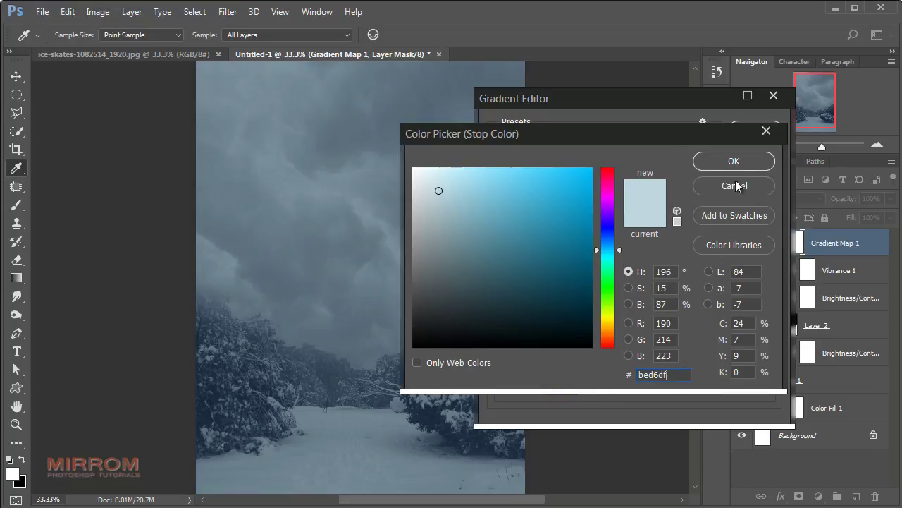
click(734, 162)
click(745, 134)
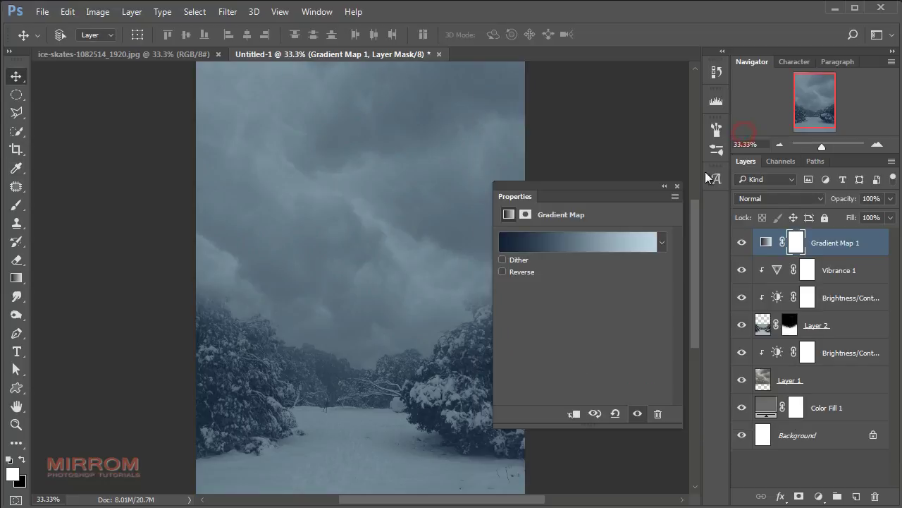
click(680, 187)
key(ctrl+0)
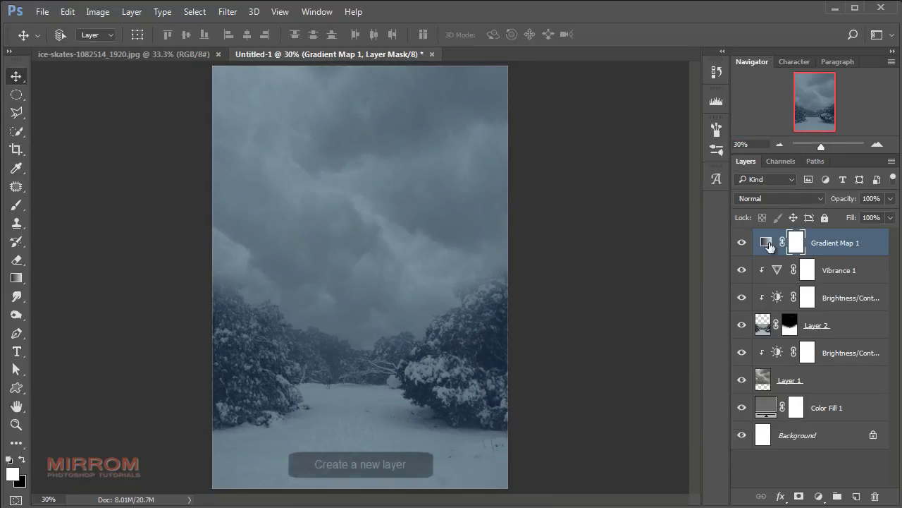
Add a new empty layer and set the foreground colour to blue-grey #84979b.
click(854, 497)
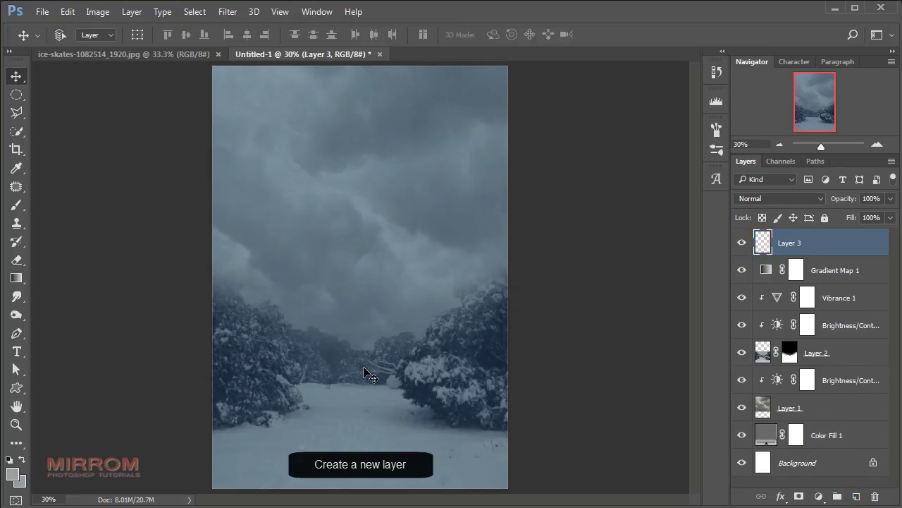
click(12, 474)
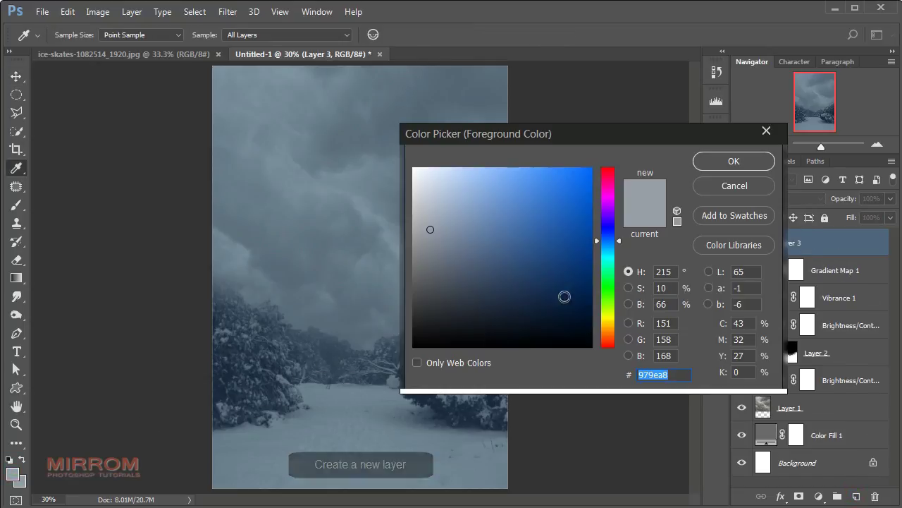
drag(620, 245, 620, 250)
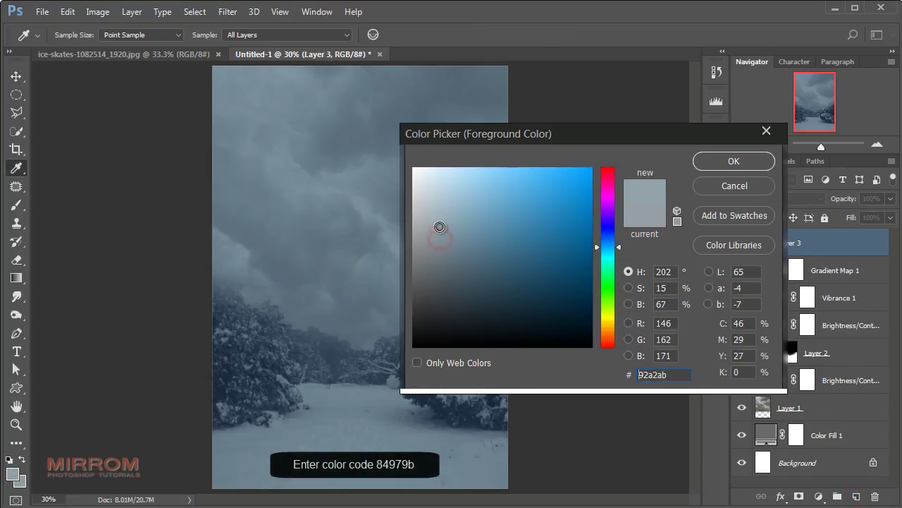
text(84979b)
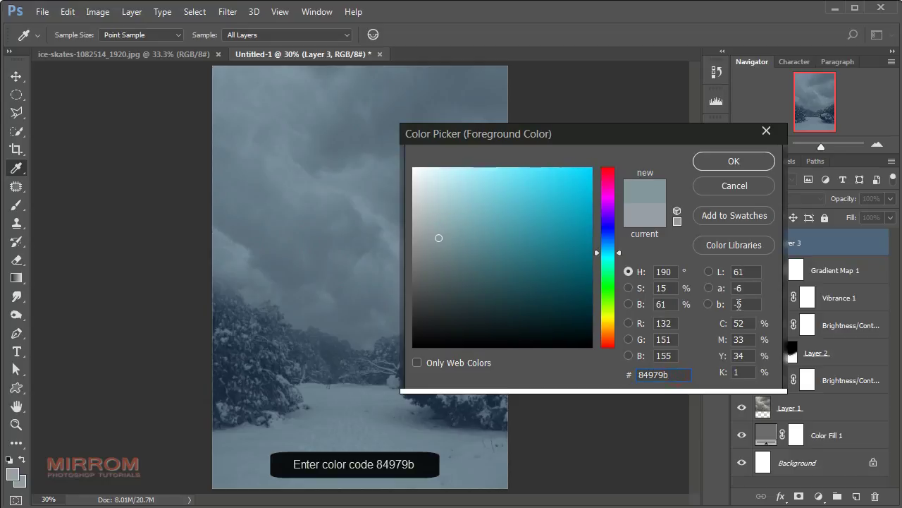
key(Return)
Paint light haze over the left and middle tree lines with a 25% opacity brush.
key(v)
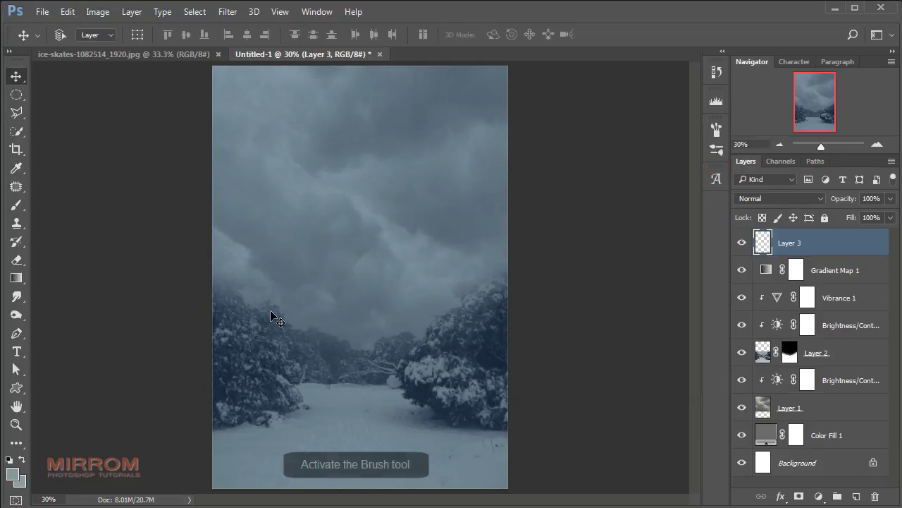
click(16, 205)
click(60, 206)
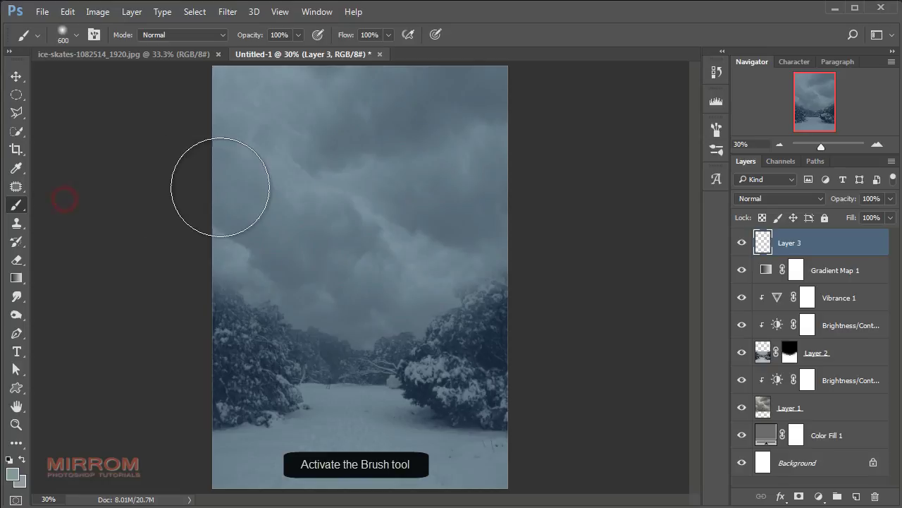
click(298, 35)
drag(262, 51, 250, 51)
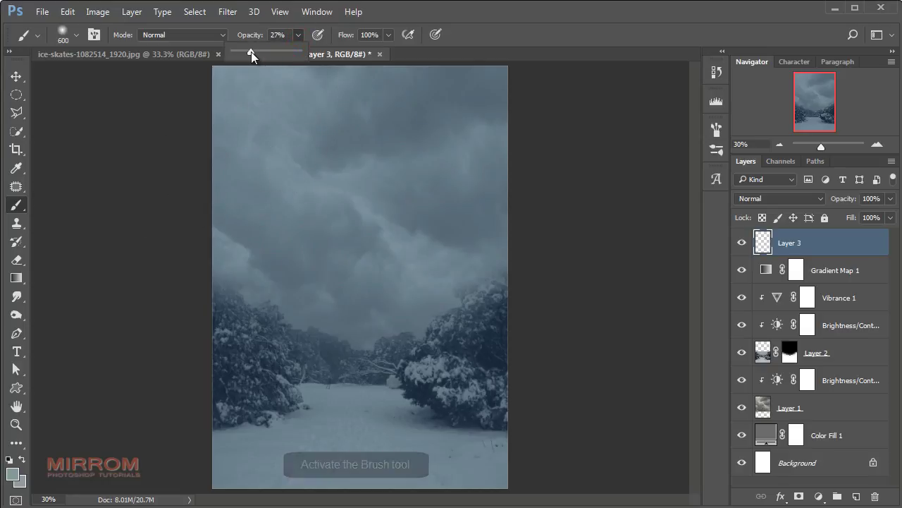
drag(362, 325, 266, 275)
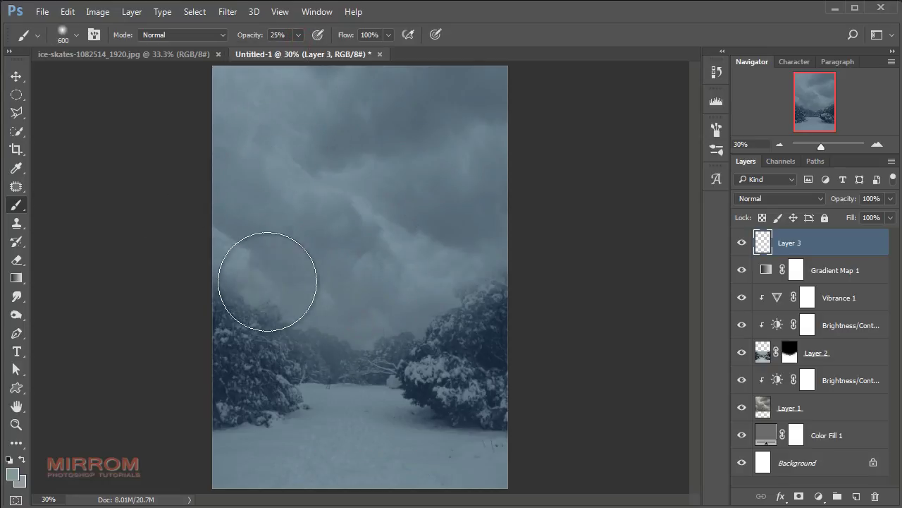
drag(380, 322, 395, 310)
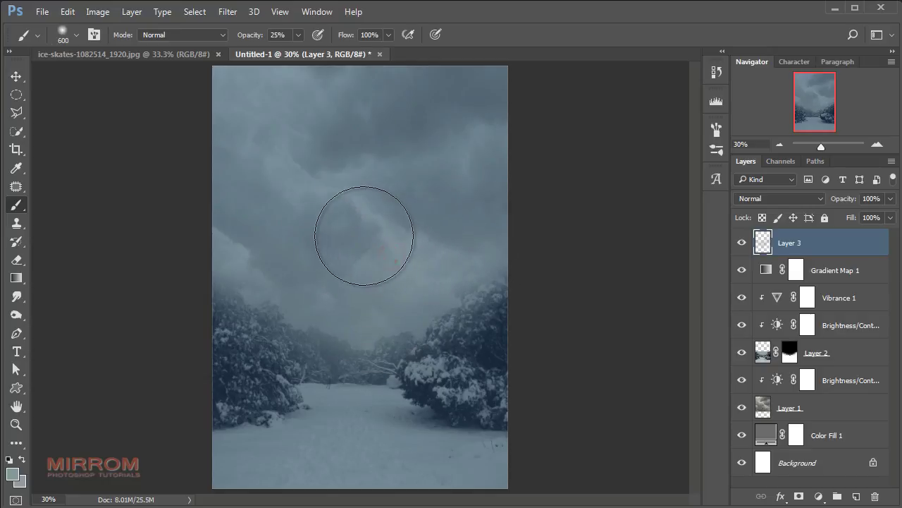
drag(302, 175, 333, 290)
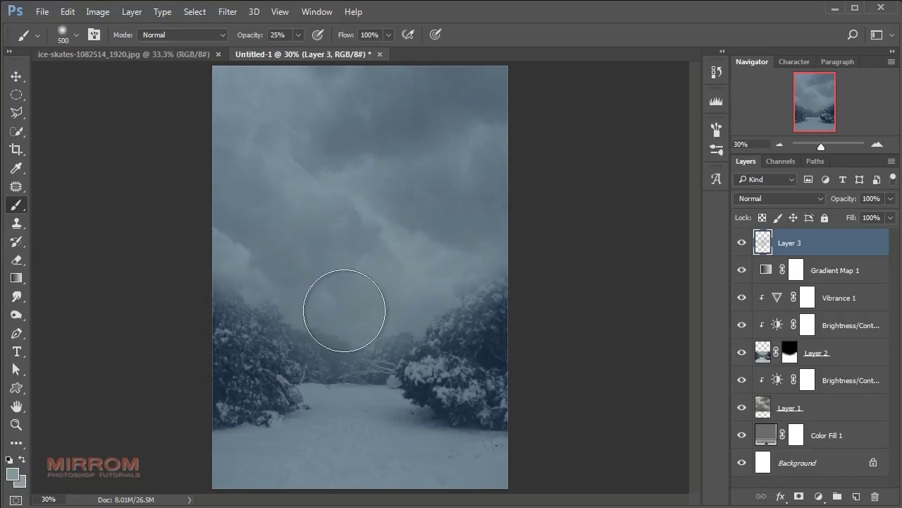
Resize the brush between 300 and 700 and dab faint haze onto the snowy path.
key(bracketleft)
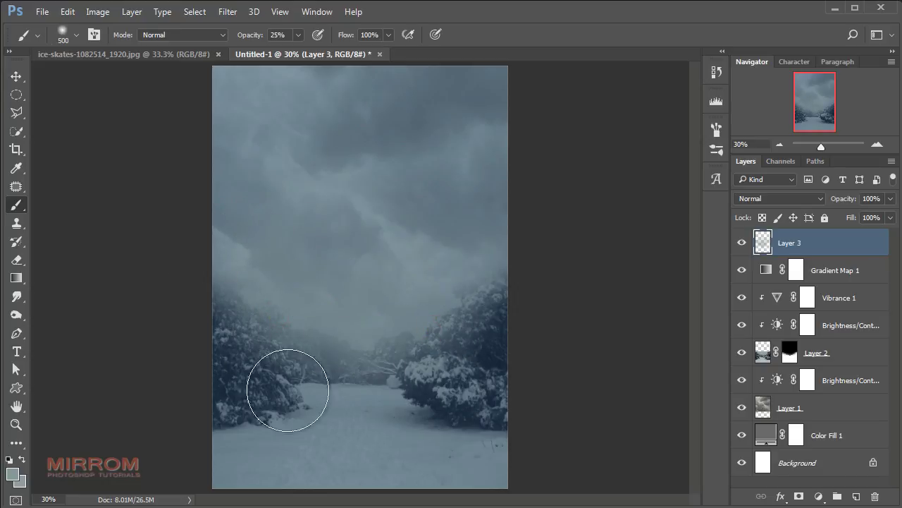
key(bracketleft)
key(bracketleft)
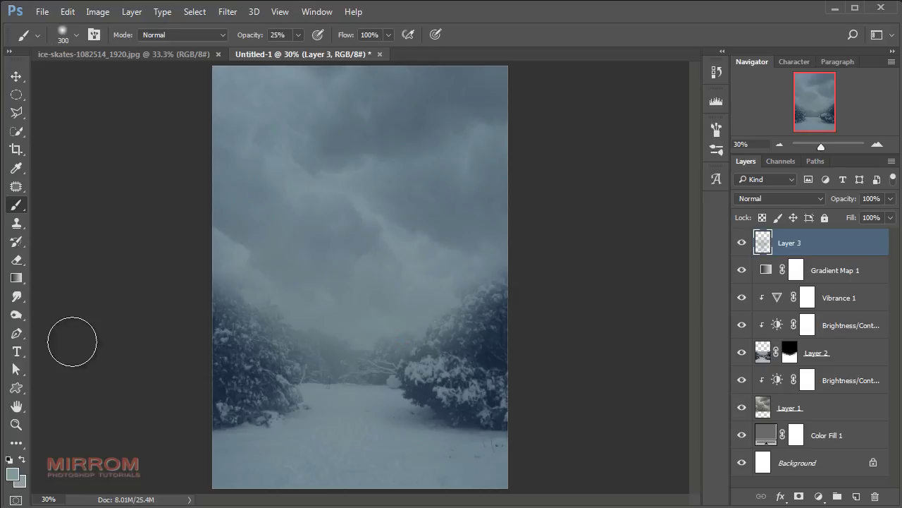
key(bracketright)
key(bracketright)
key(bracketright)
key(bracketright)
key(bracketleft)
key(bracketleft)
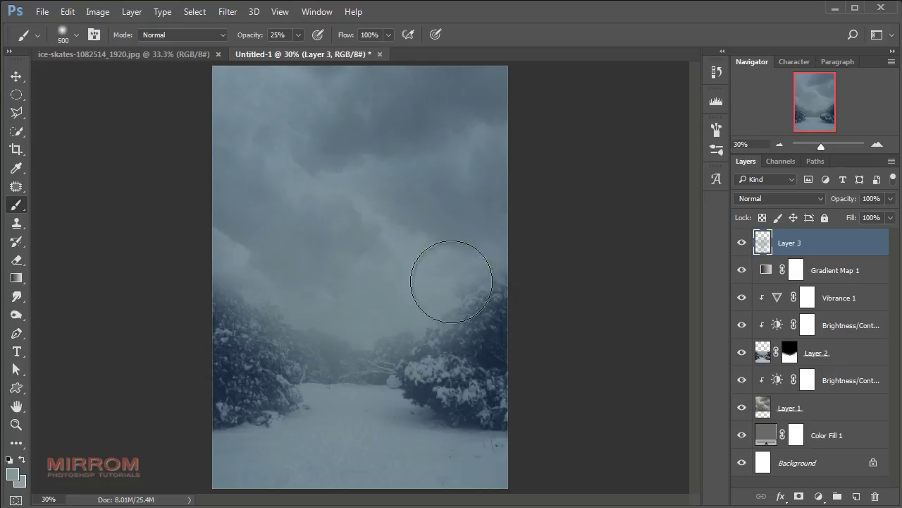
key(bracketleft)
key(bracketleft)
key(bracketright)
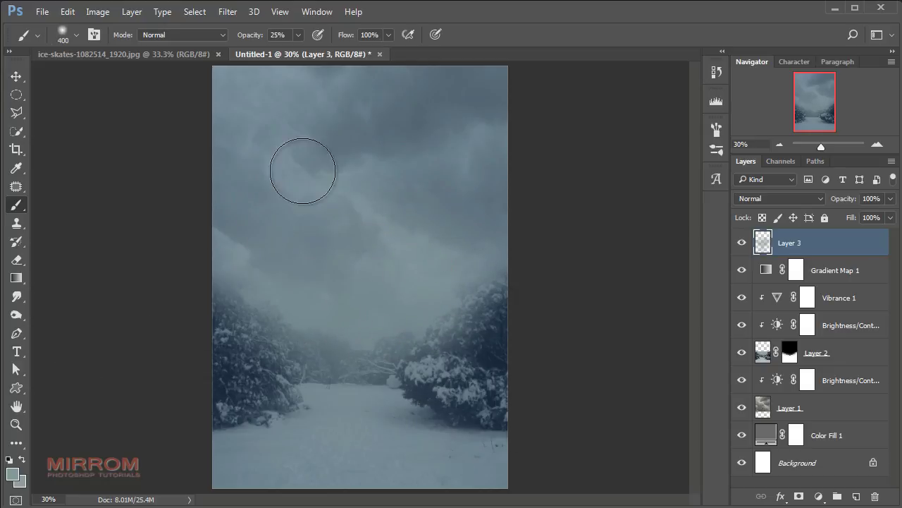
key(bracketright)
click(334, 424)
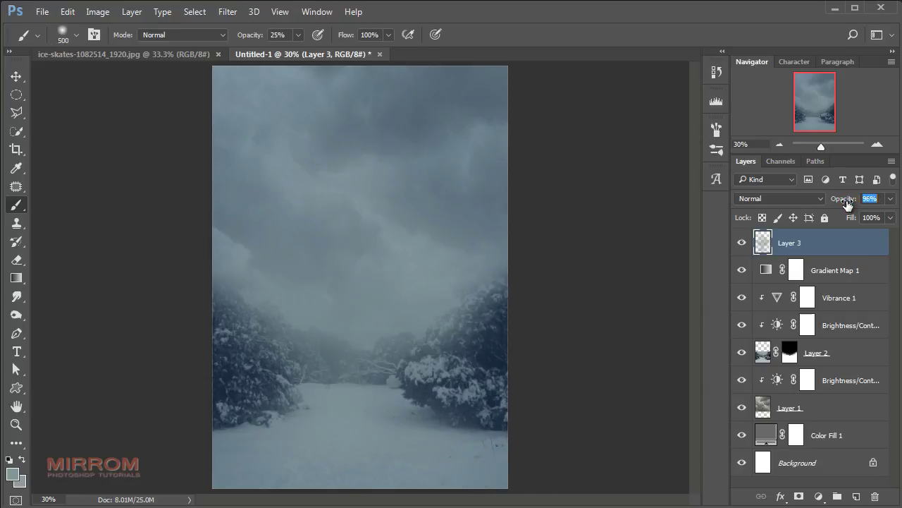
Try Layer 3 opacity at 89%, 90% and 95%, toggling its visibility to compare.
click(846, 237)
key(Down)
key(Down)
key(Down)
click(745, 242)
click(744, 243)
click(744, 243)
key(v)
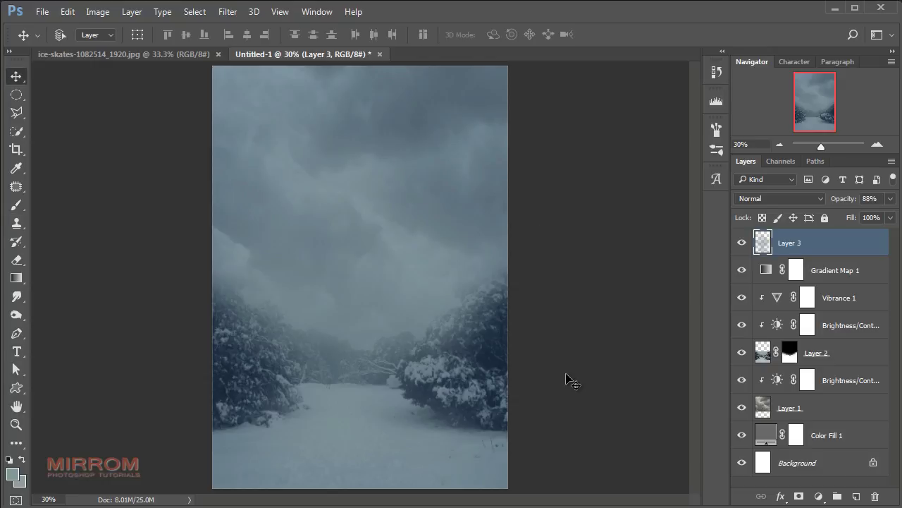
key(ctrl+plus)
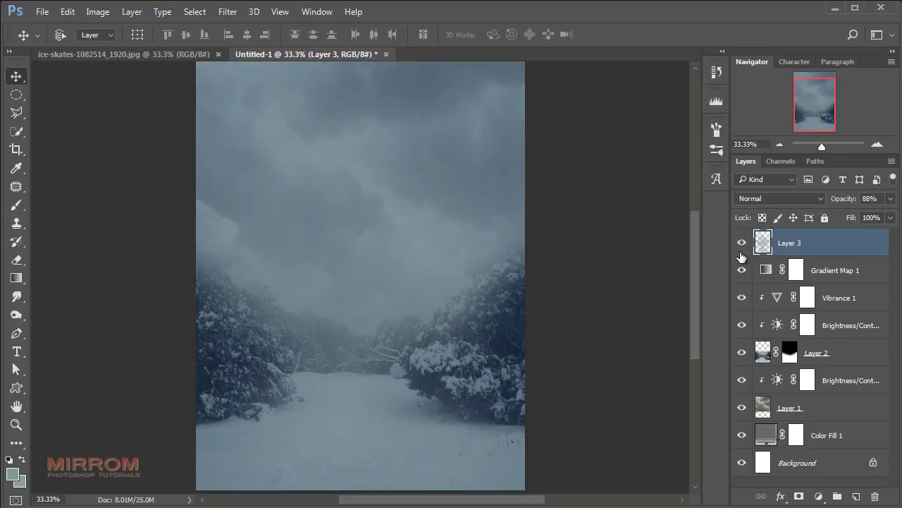
click(741, 242)
click(870, 198)
text(90)
key(Return)
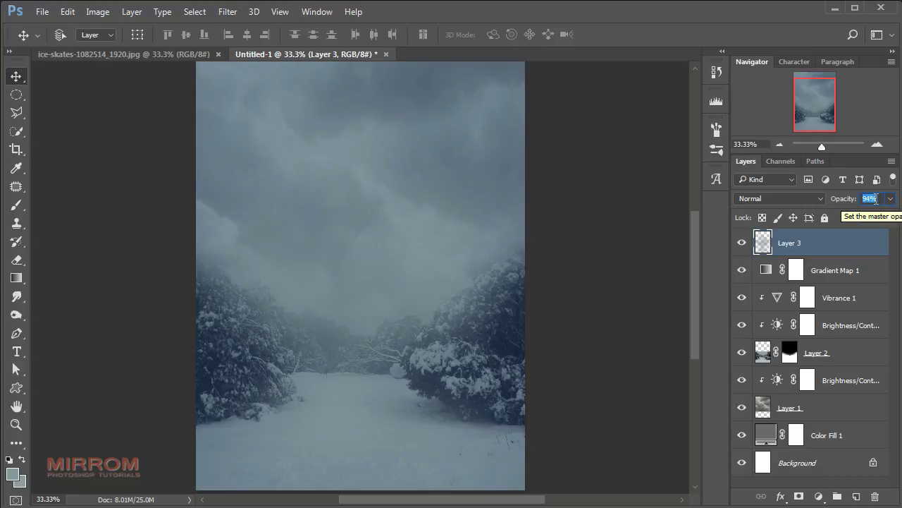
key(Up)
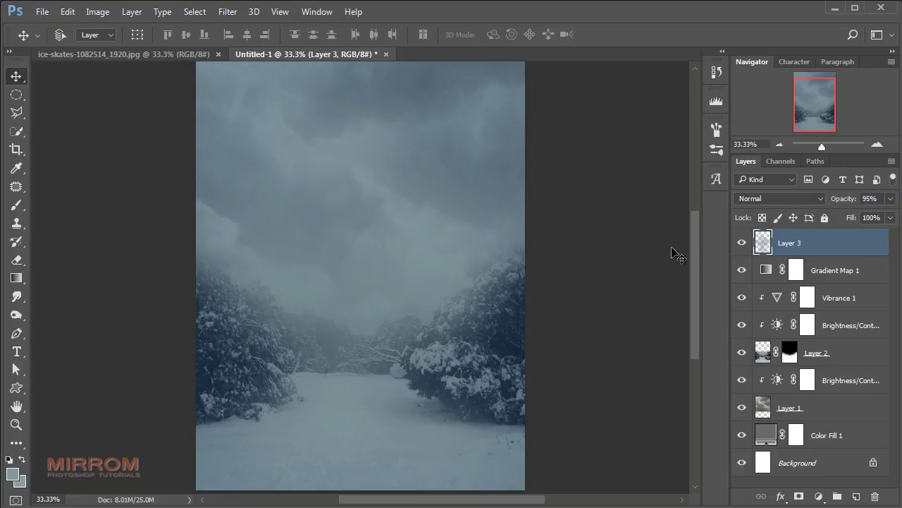
Paint soft fog around the central trees and across the sky at 12% brush opacity.
key(b)
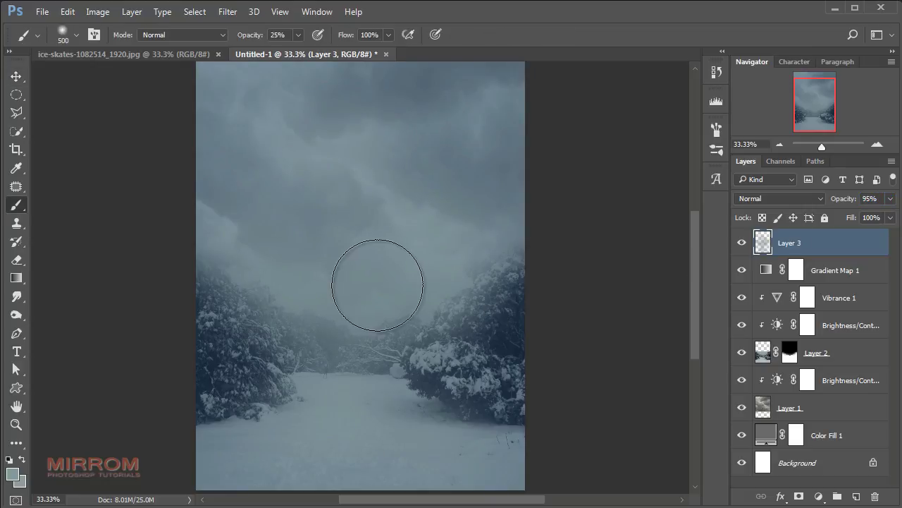
drag(254, 39, 235, 39)
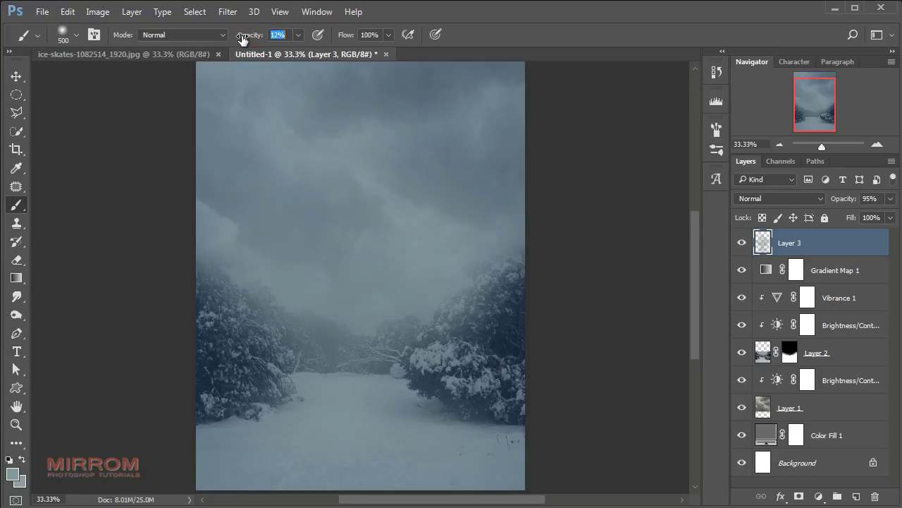
mouse_move(366, 308)
mouse_down()
mouse_move(328, 286)
mouse_move(395, 303)
mouse_up()
drag(415, 244, 346, 266)
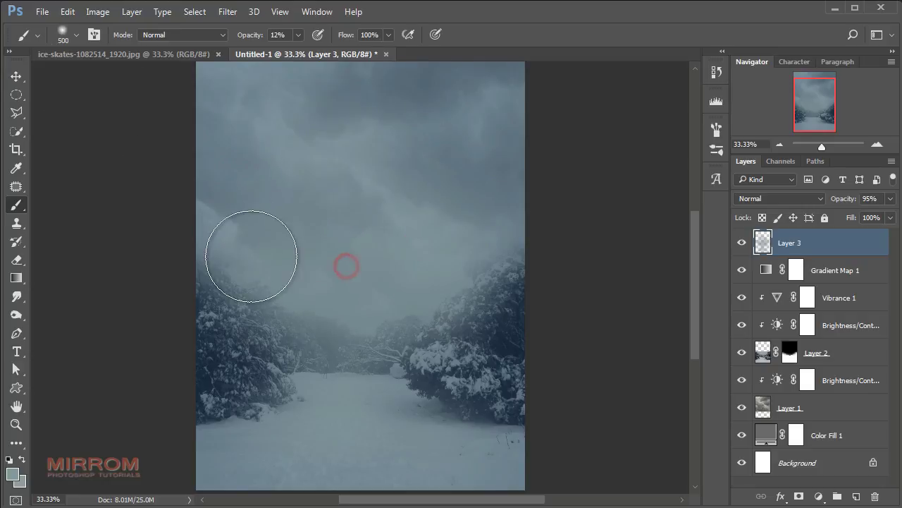
drag(378, 177, 344, 159)
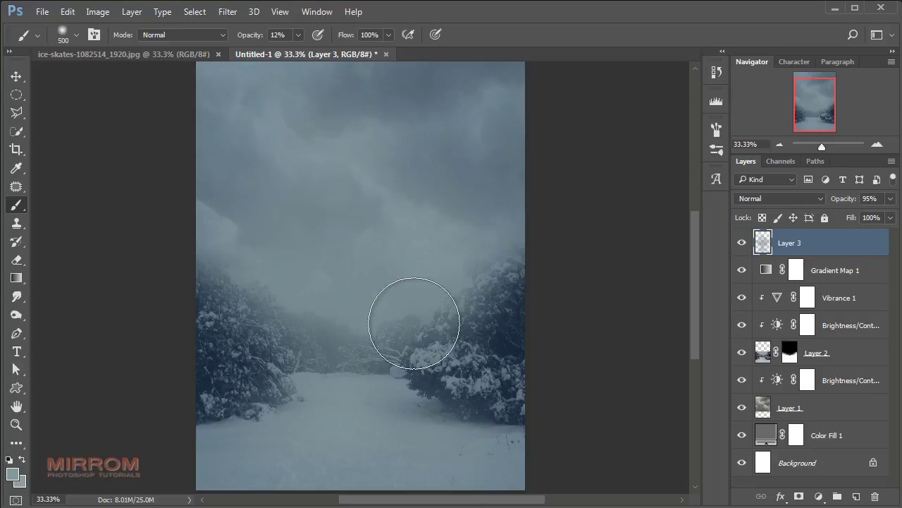
Set Layer 3's opacity to 93%.
key(v)
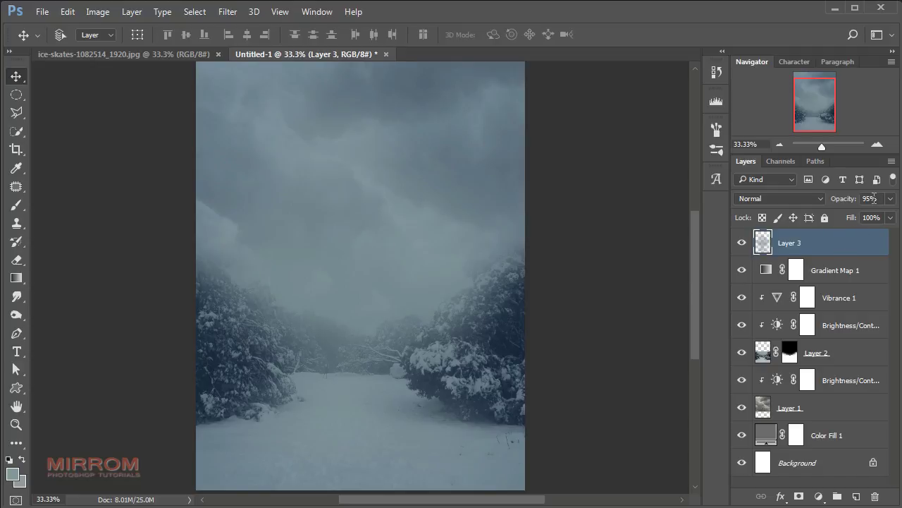
text(93)
key(Return)
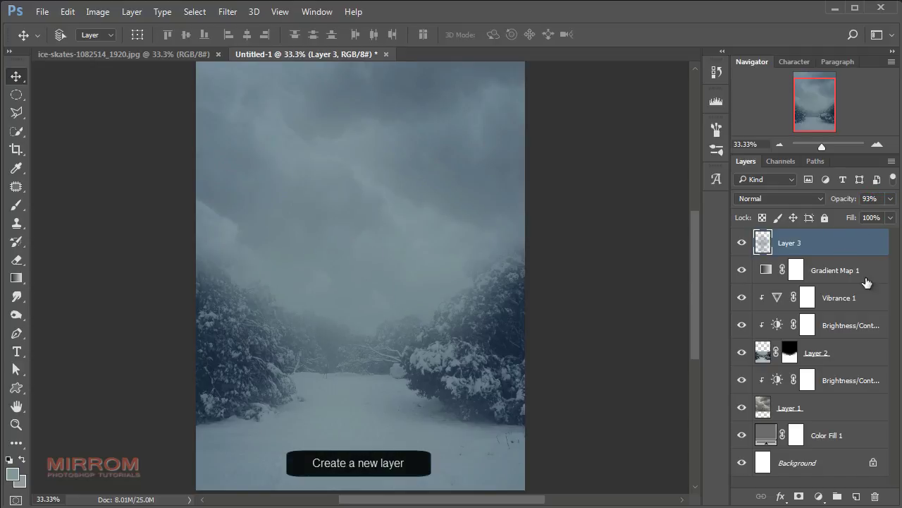
Add a new layer above Layer 3 and set the foreground colour to pale #d4dbdd.
click(855, 497)
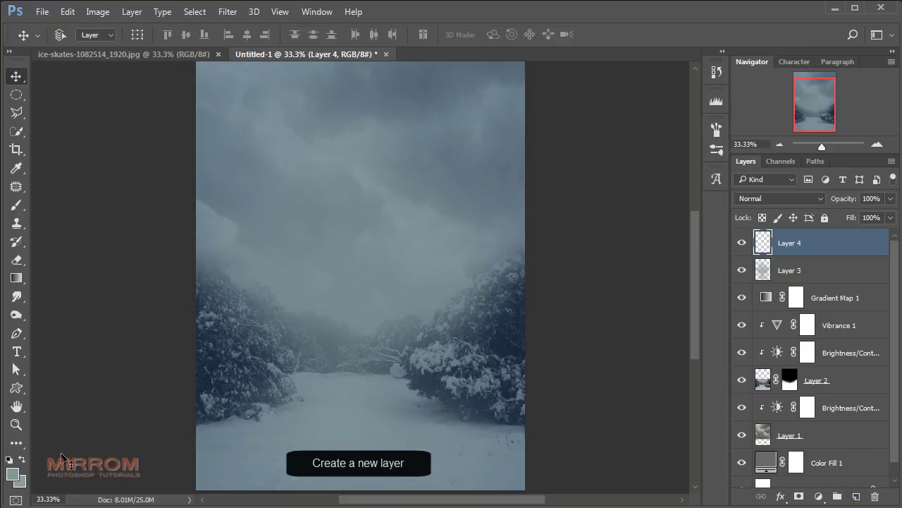
click(13, 473)
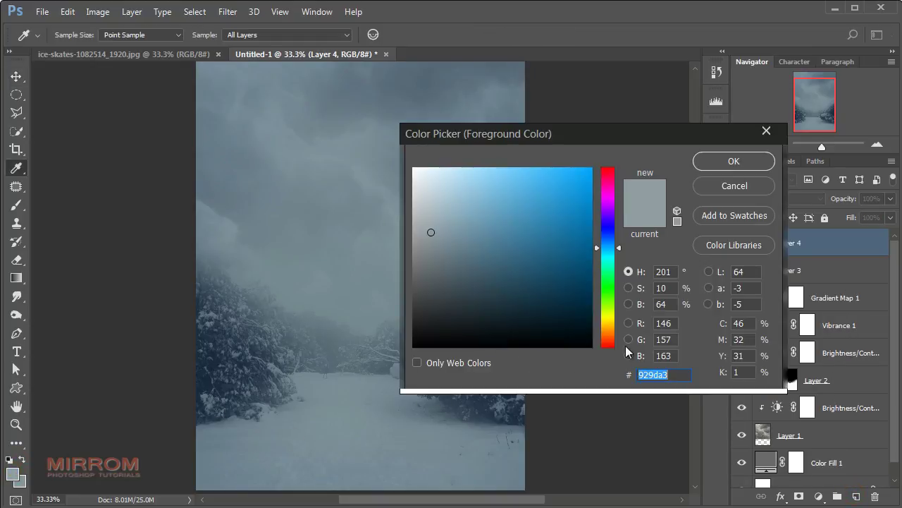
text(d4dbdd)
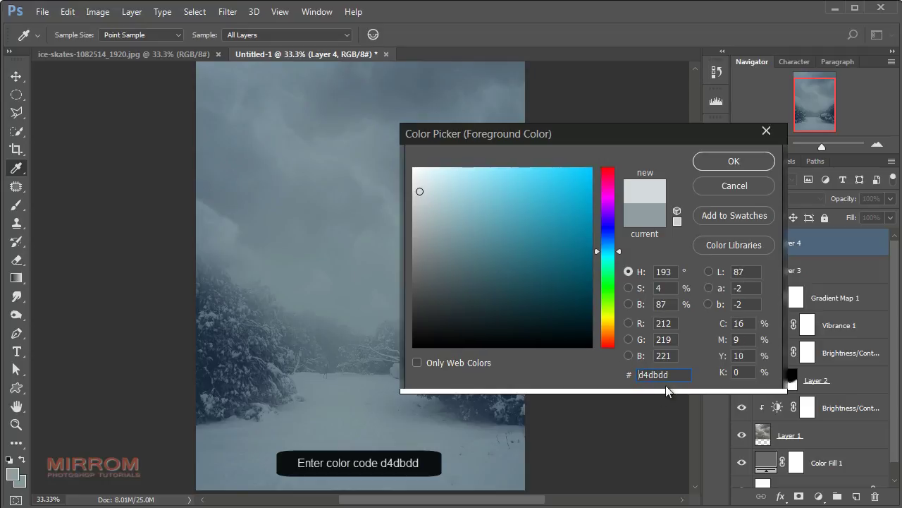
key(Return)
key(v)
key(ctrl+0)
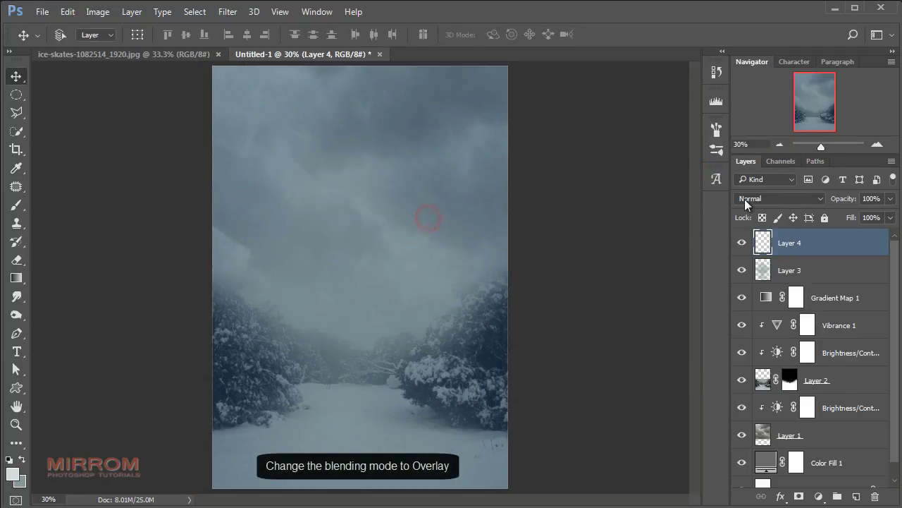
Set Layer 4's blend mode to Overlay and the brush opacity to 25%.
click(744, 199)
click(763, 336)
key(b)
click(278, 34)
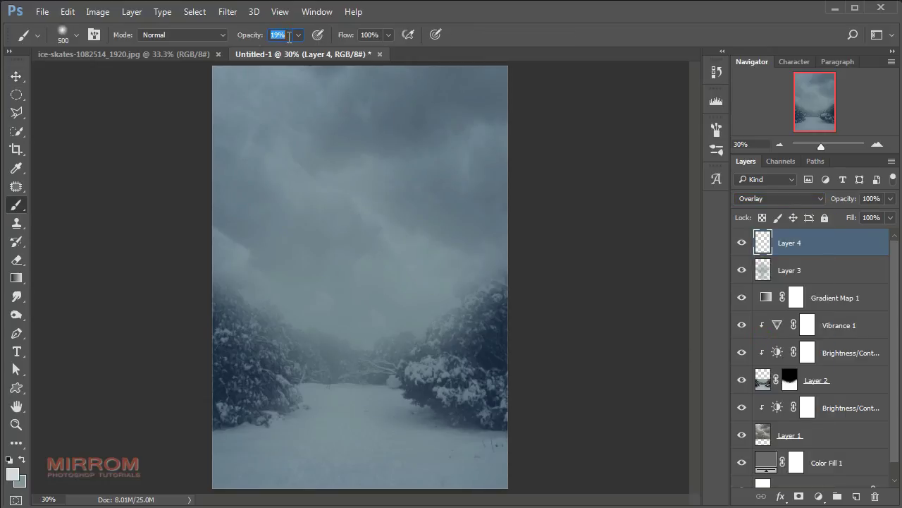
text(25)
key(Return)
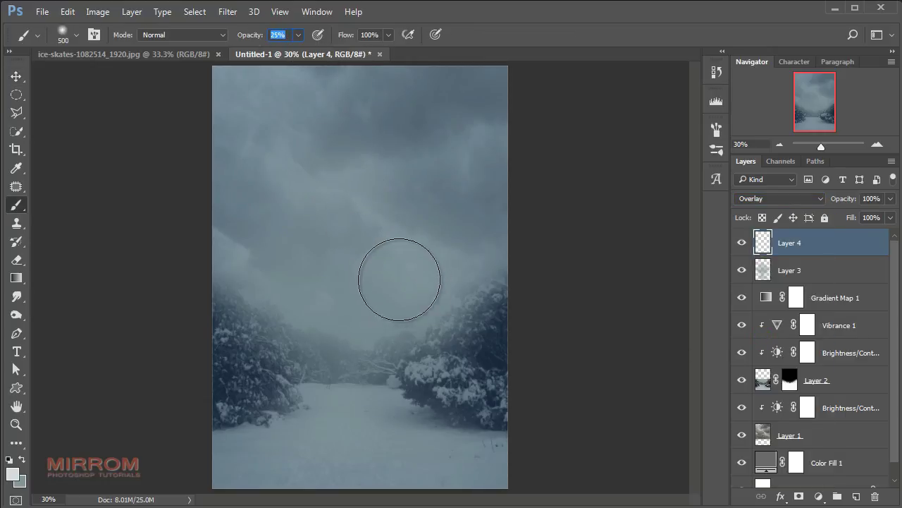
Brighten the central sky with several soft light dabs using a 600-700 brush.
click(397, 264)
key(bracketright)
key(bracketright)
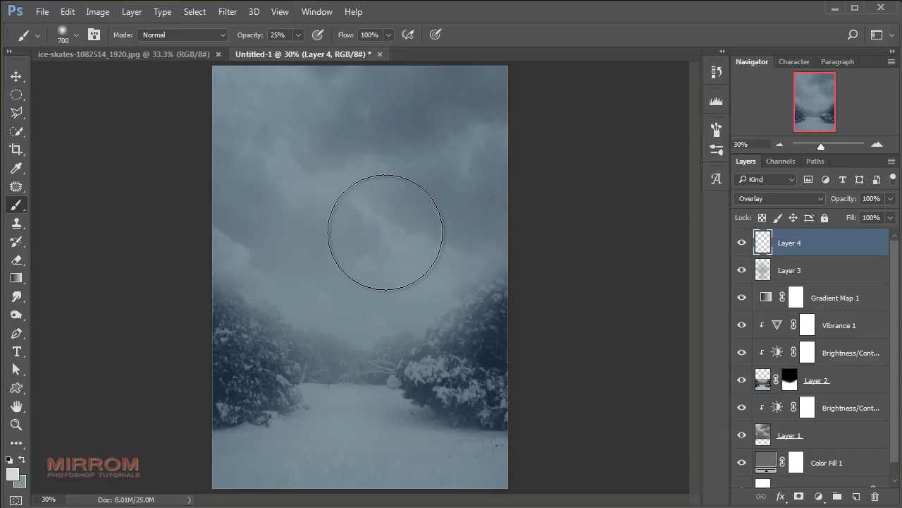
click(391, 241)
key(bracketleft)
click(333, 202)
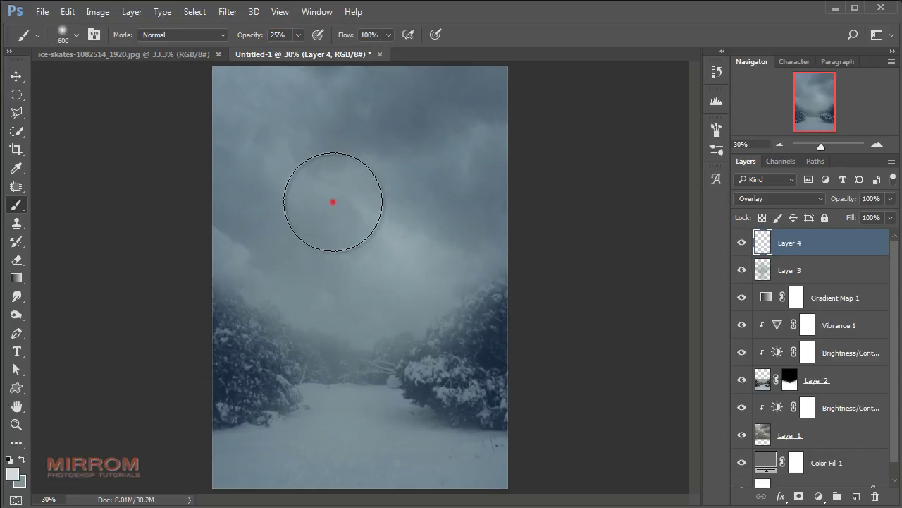
click(299, 179)
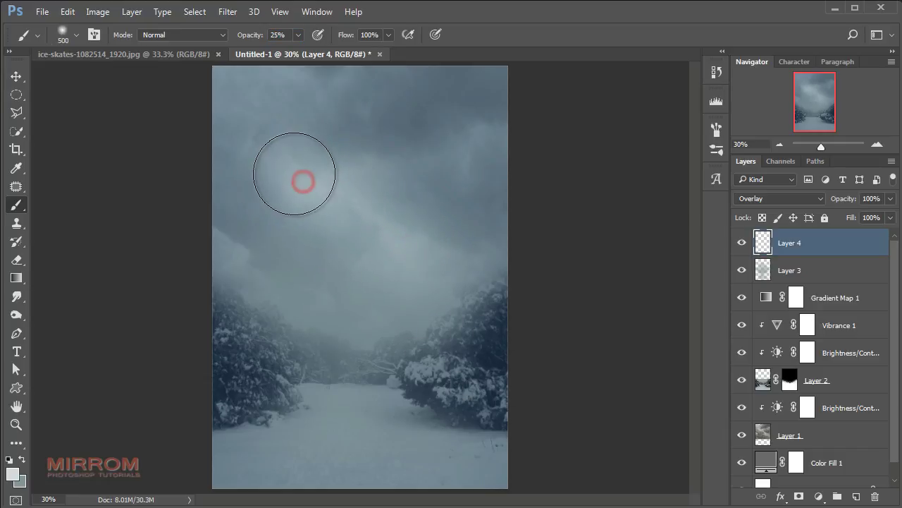
click(382, 252)
Brighten the snow on the left trees, right bushes and bottom-centre ground.
key(bracketleft)
key(bracketleft)
key(bracketleft)
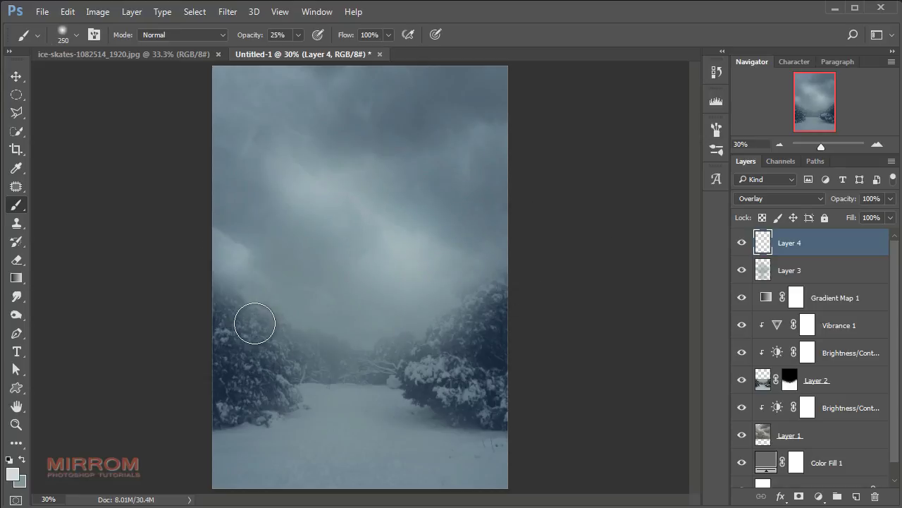
click(306, 394)
click(432, 373)
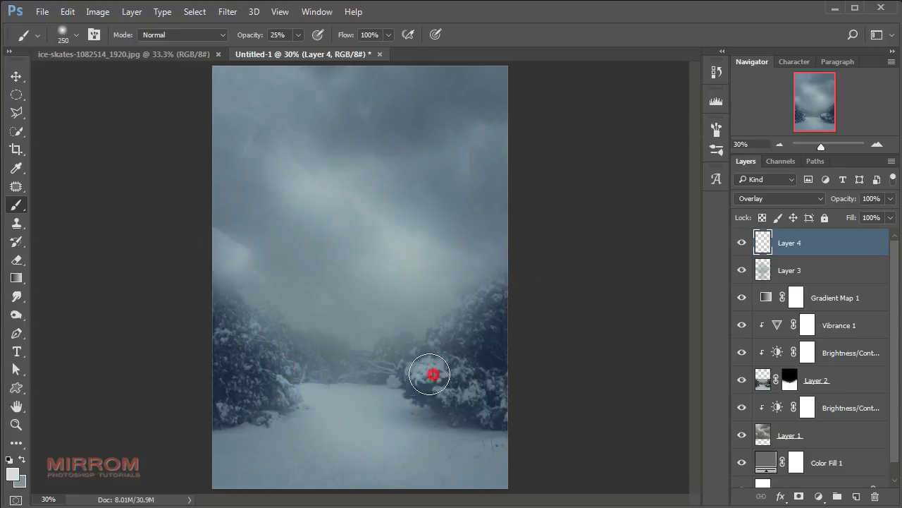
drag(432, 374, 467, 377)
click(281, 382)
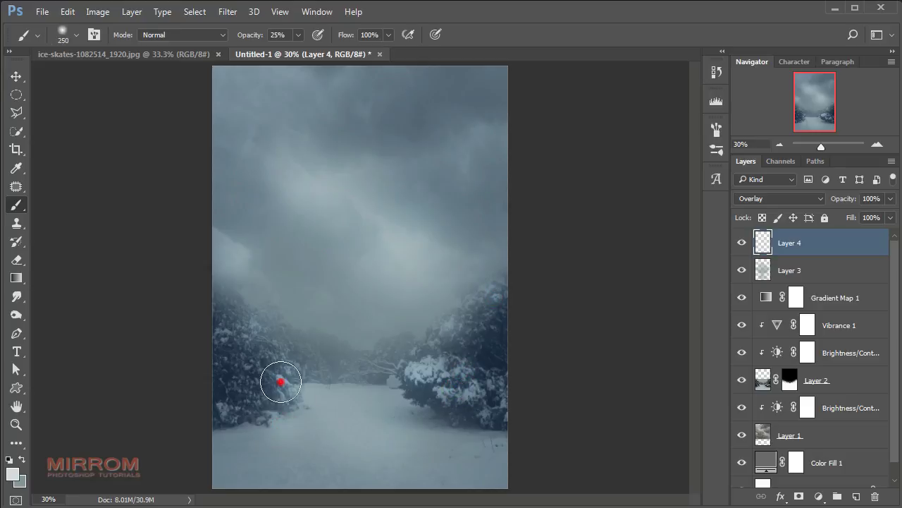
key(bracketright)
key(bracketright)
click(388, 429)
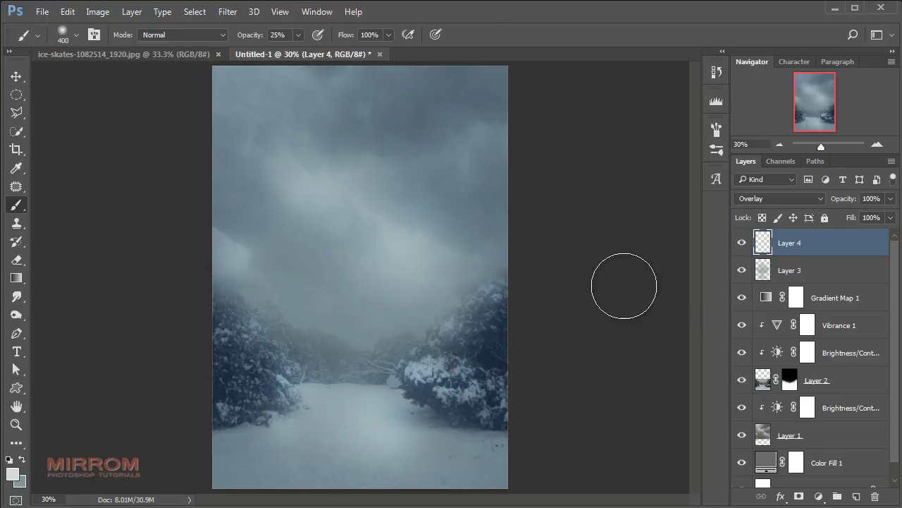
key(v)
key(ctrl+plus)
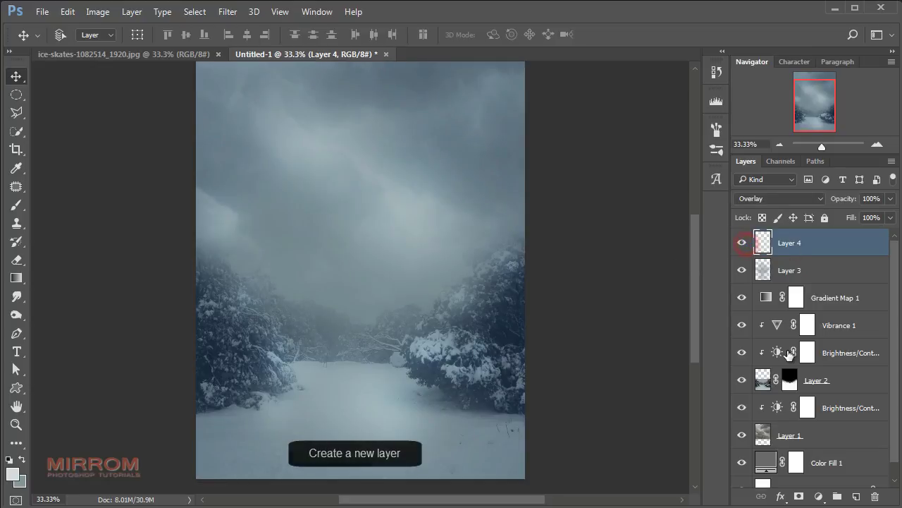
Add a new layer and pick the Scattered 61 snow brush at 100% opacity.
click(856, 496)
key(ctrl+minus)
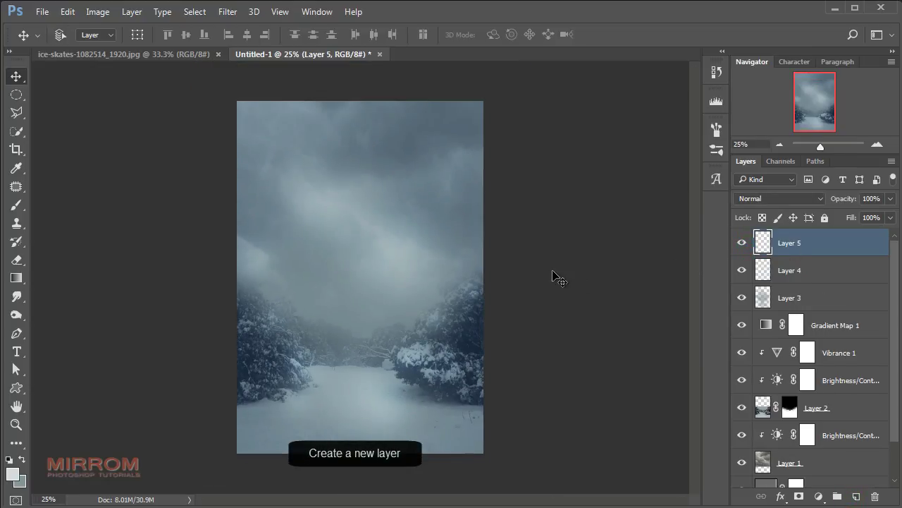
key(b)
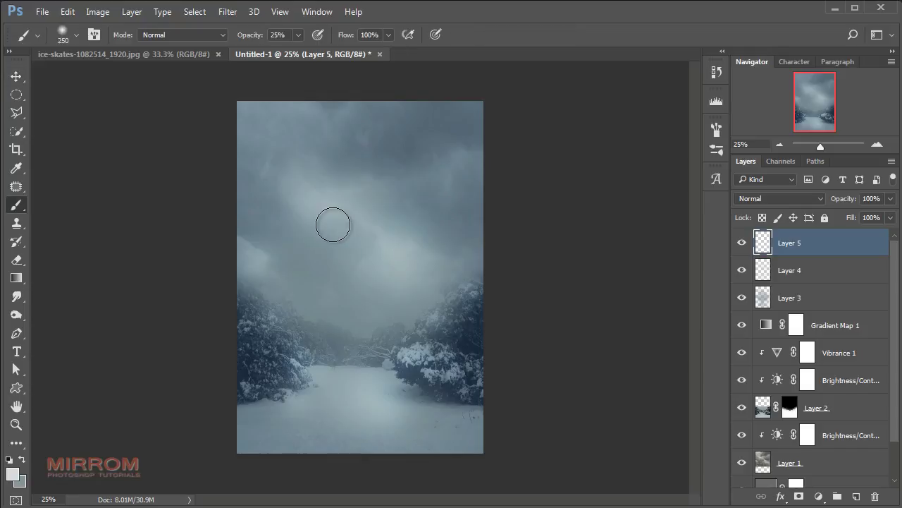
click(298, 34)
right_click(388, 166)
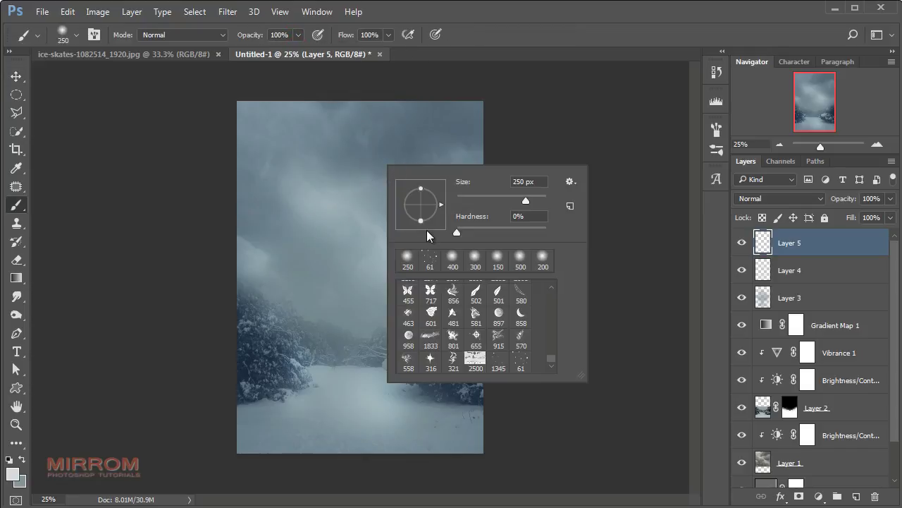
click(521, 361)
click(332, 286)
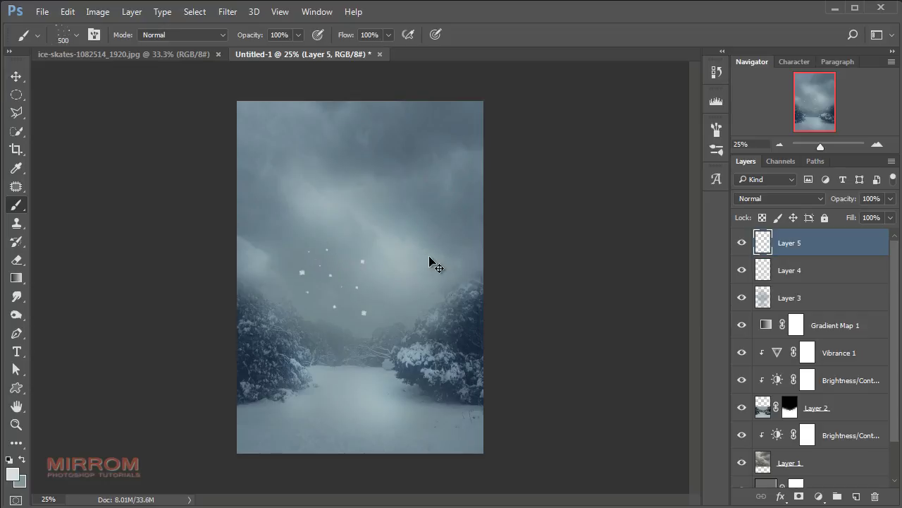
Stamp snowflakes lower in the scene and near the top of the sky with a smaller brush.
key(bracketleft)
key(ctrl+z)
click(362, 190)
click(296, 110)
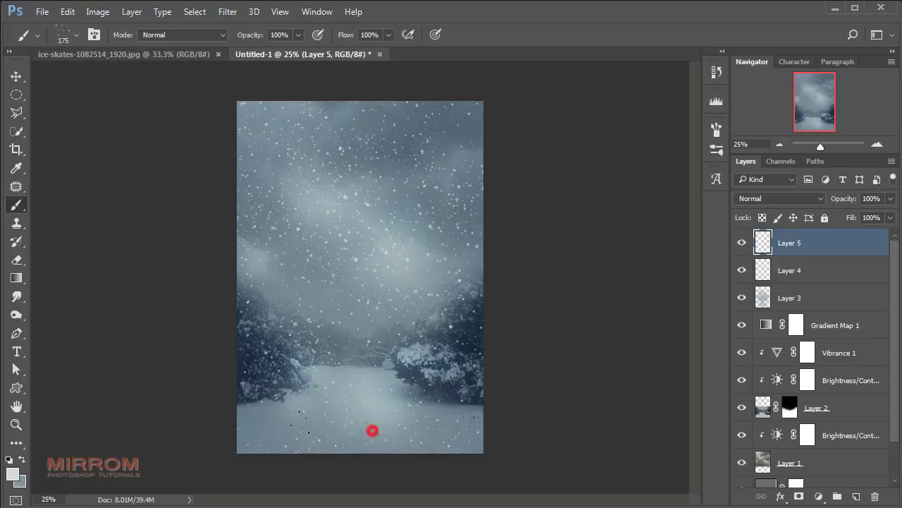
Apply a Gaussian Blur of 4.8 pixels to snowflake Layer 5.
key(v)
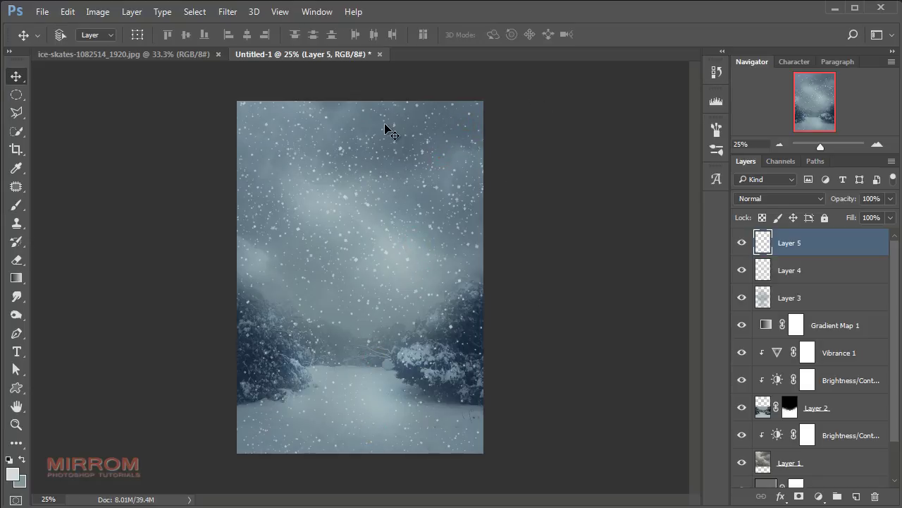
click(228, 12)
mouse_move(235, 168)
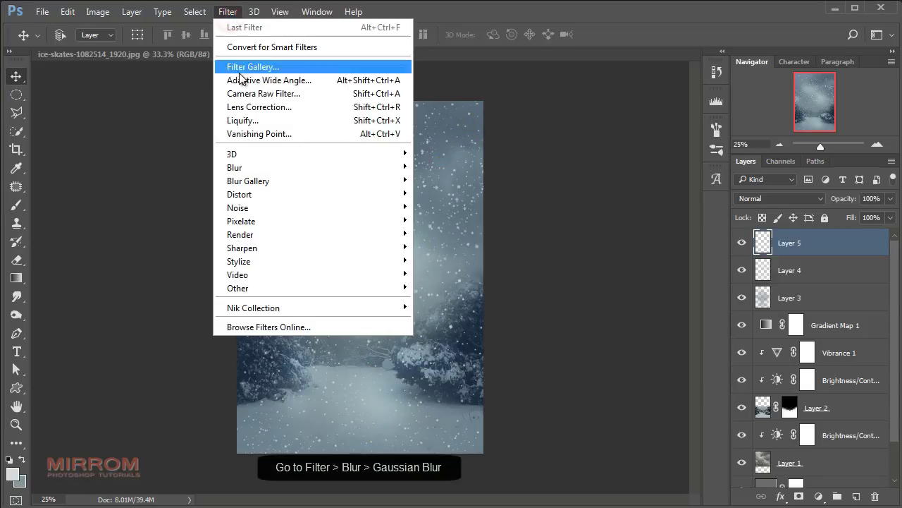
click(474, 222)
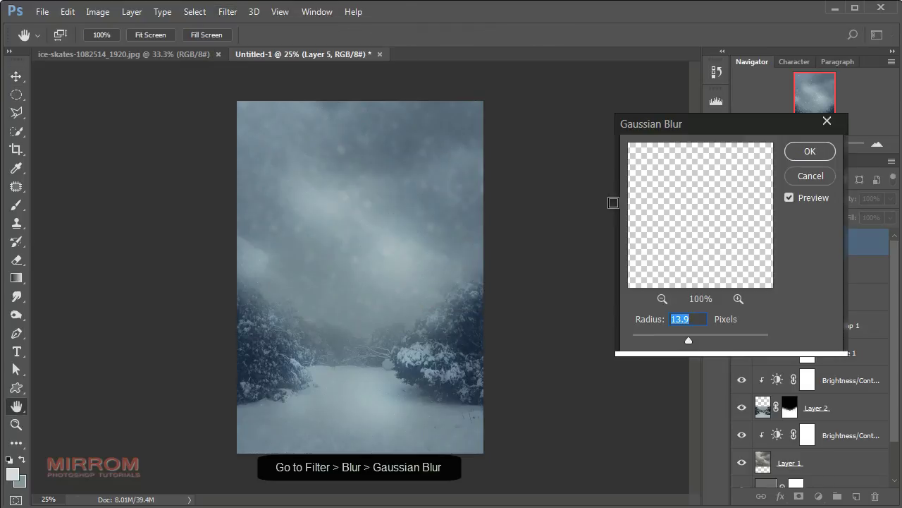
drag(687, 341, 668, 341)
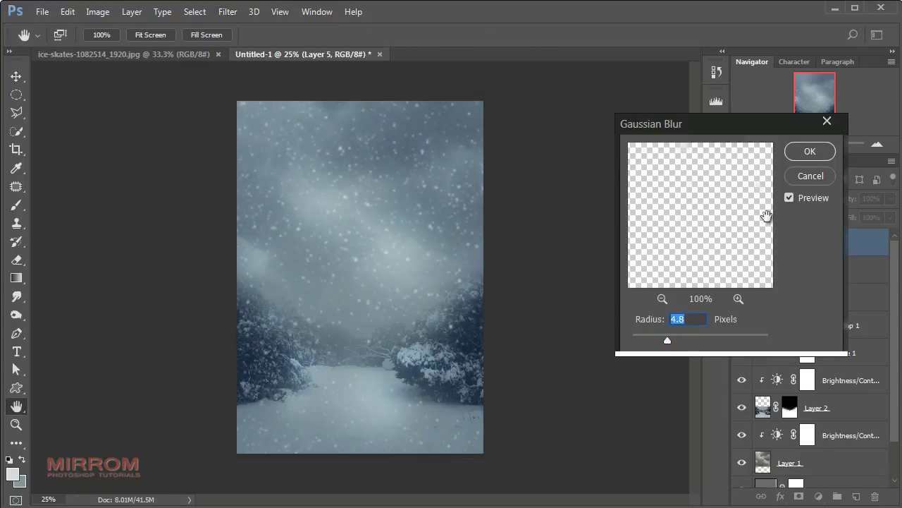
click(794, 151)
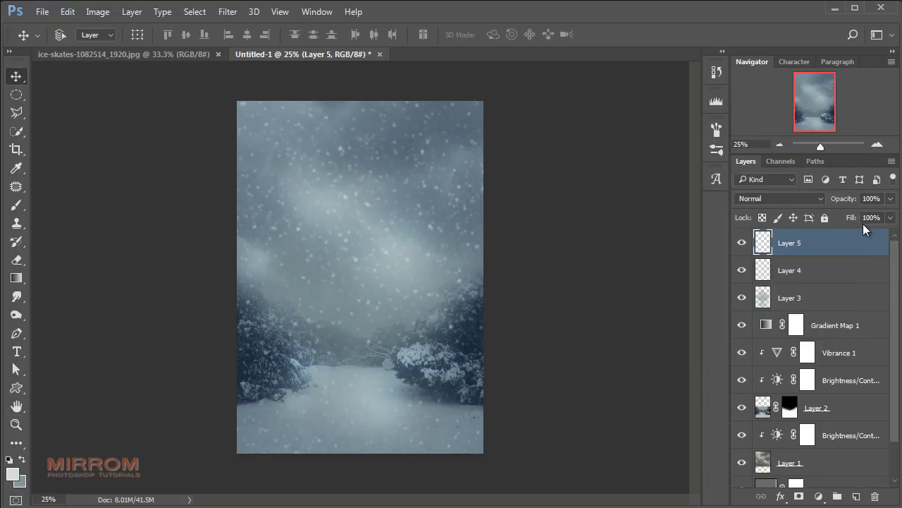
Set Layer 5's opacity to 67%.
click(891, 198)
drag(867, 213, 869, 213)
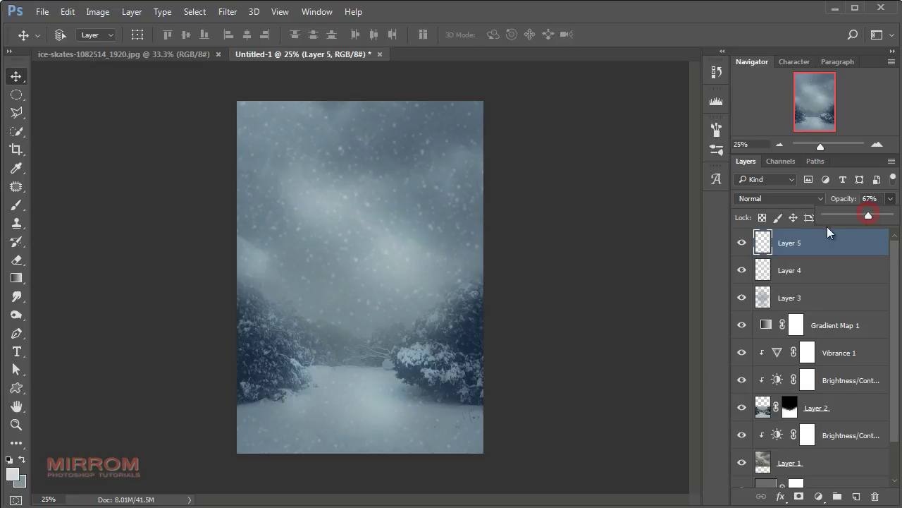
click(626, 254)
key(ctrl+plus)
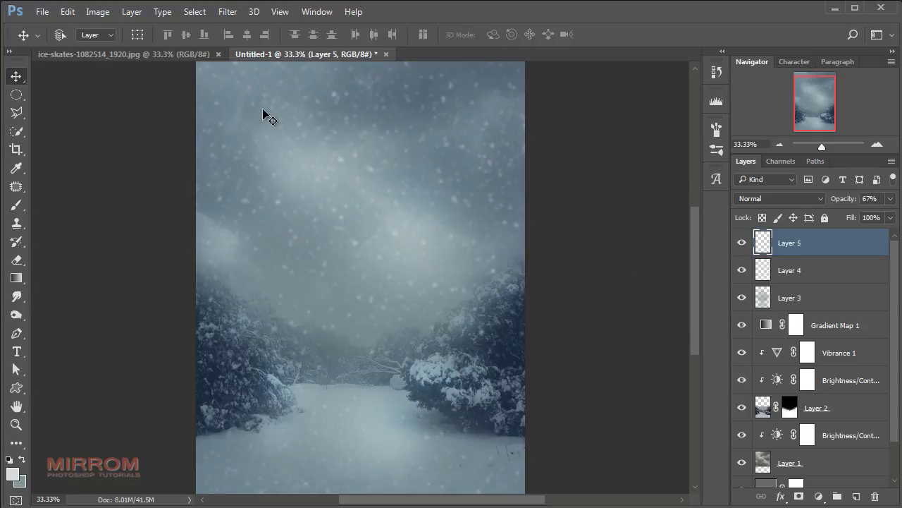
Crop the ice-skates photo's left, right and top edges tightly around the girl.
click(189, 55)
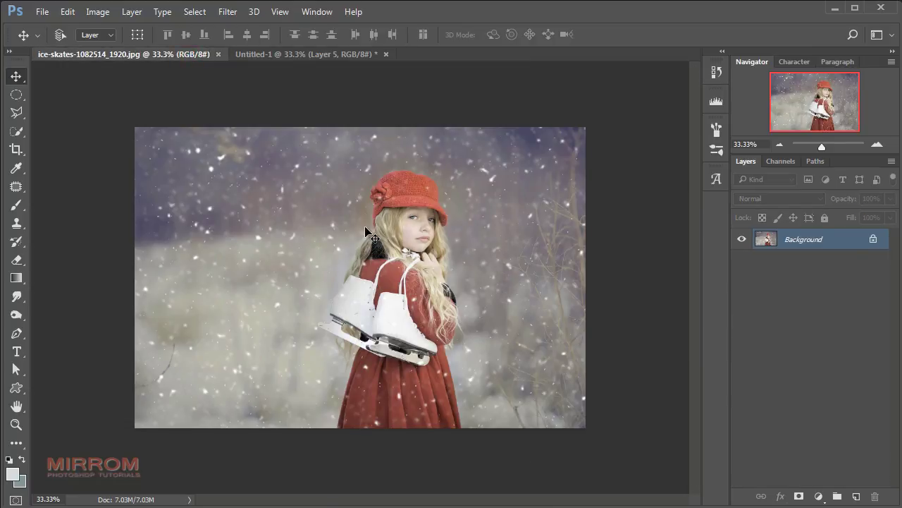
click(16, 149)
drag(135, 275, 218, 278)
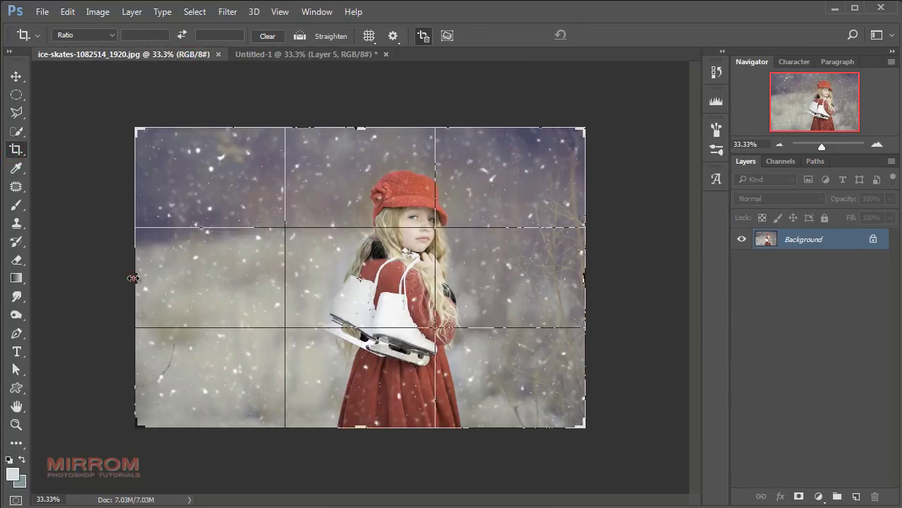
drag(513, 296, 471, 282)
drag(360, 128, 358, 151)
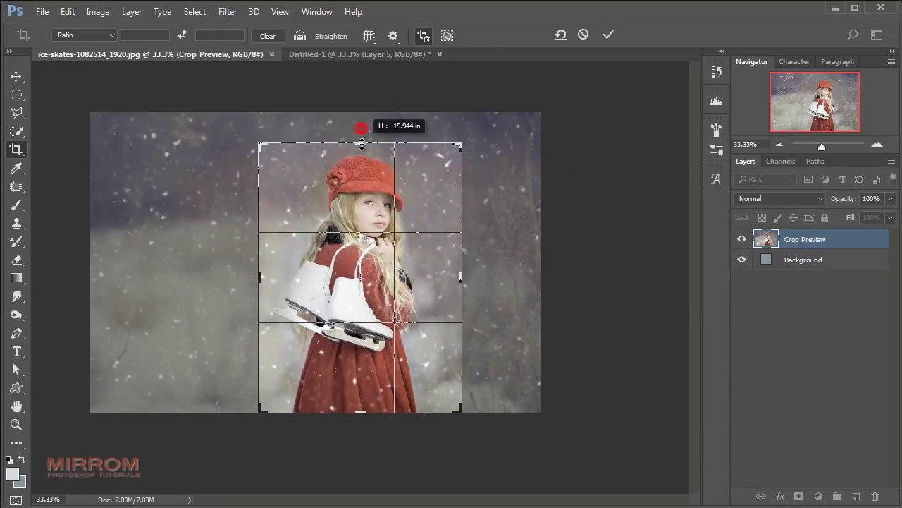
click(611, 39)
Zoom into the ice-skates photo and select the standard Pen tool.
key(v)
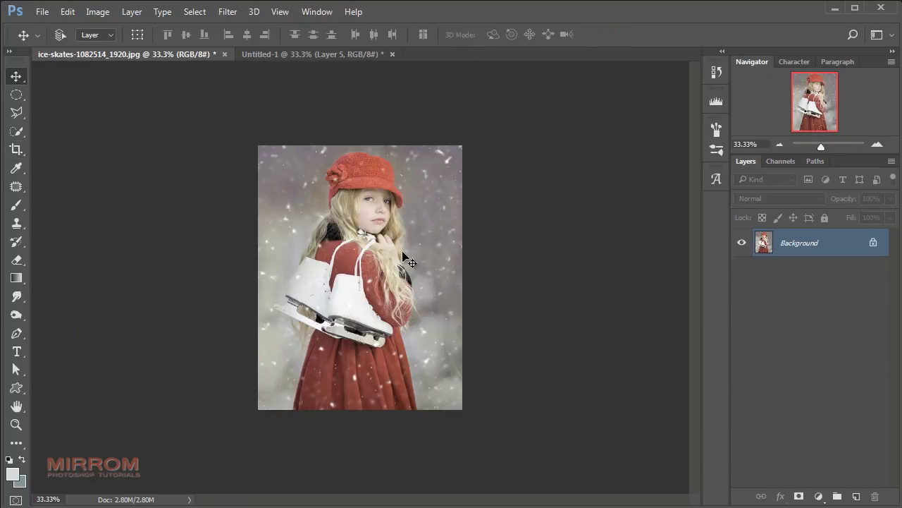
key(ctrl+plus)
key(ctrl+plus)
key(ctrl+plus)
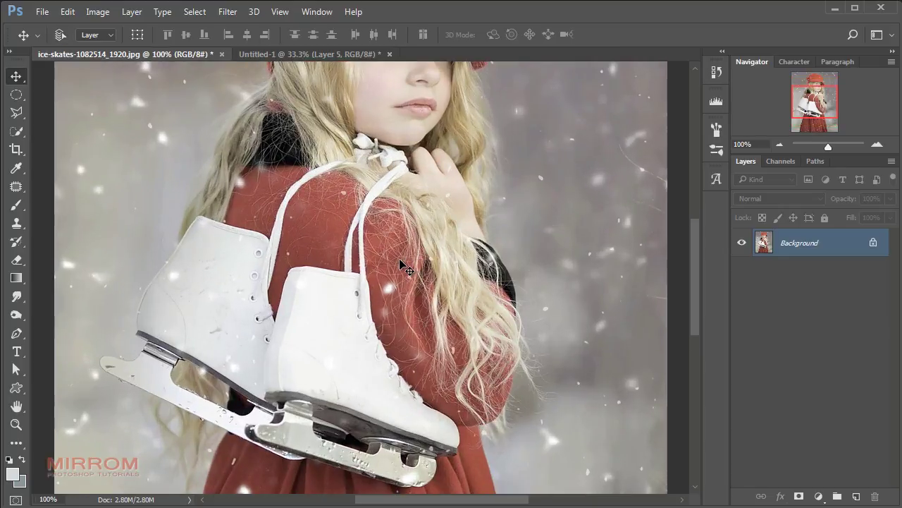
scroll(400, 262, up, 3)
scroll(399, 262, up, 2)
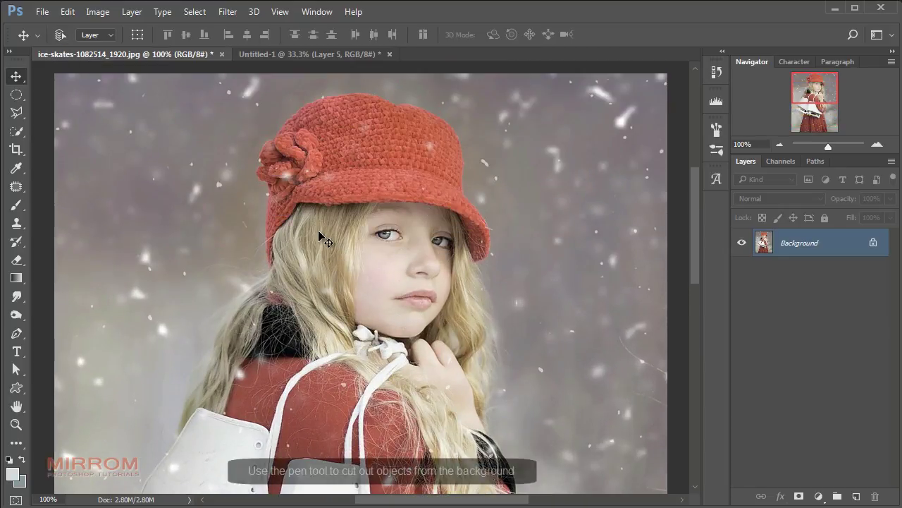
click(16, 333)
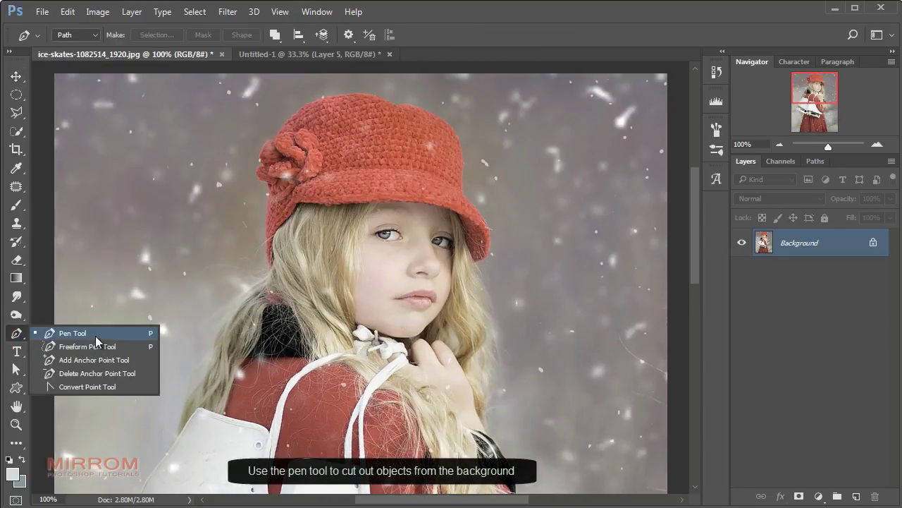
click(97, 341)
Begin the pen path up the hat's left edge and around the hat flower.
alt+scroll(282, 151, up, 1)
alt+scroll(282, 191, up, 1)
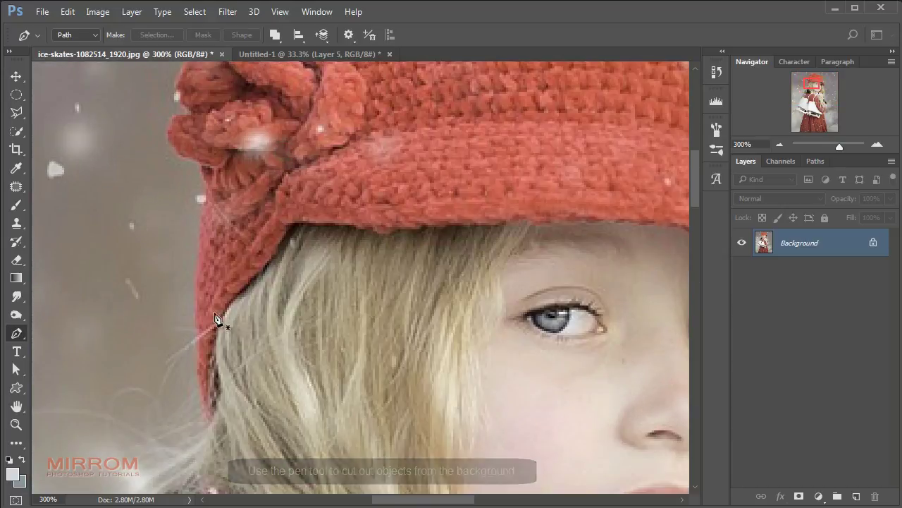
click(206, 417)
click(196, 308)
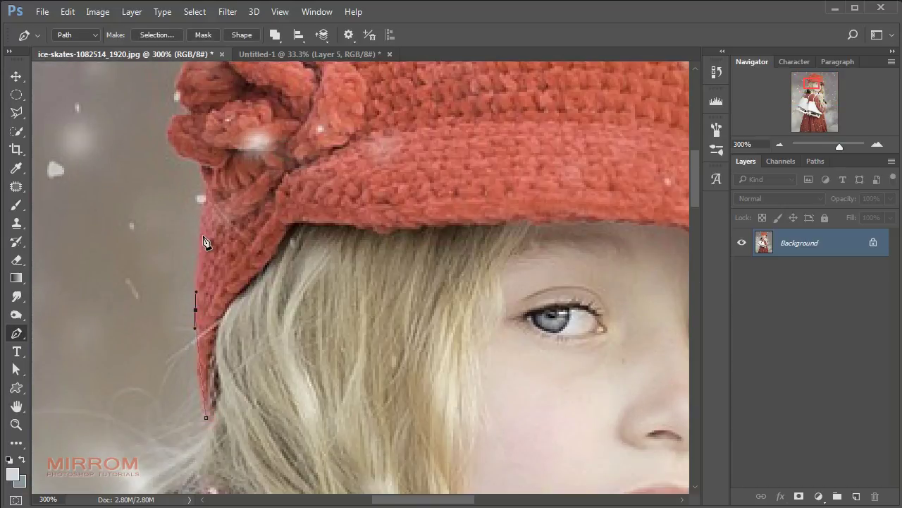
click(203, 221)
drag(206, 184, 203, 164)
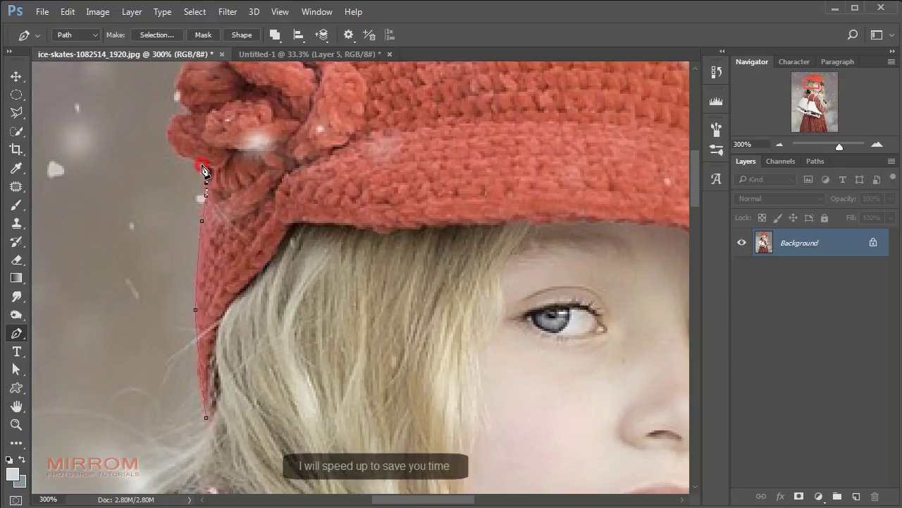
click(176, 91)
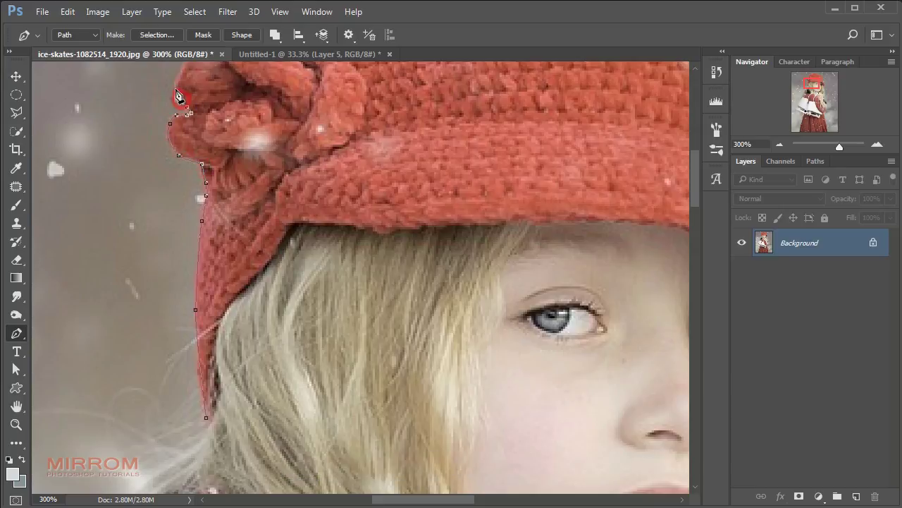
scroll(181, 94, up, 3)
click(200, 181)
Extend the path along the top of the hat and close it at its start point.
scroll(200, 182, up, 2)
click(229, 235)
click(247, 211)
click(264, 189)
click(293, 163)
click(322, 141)
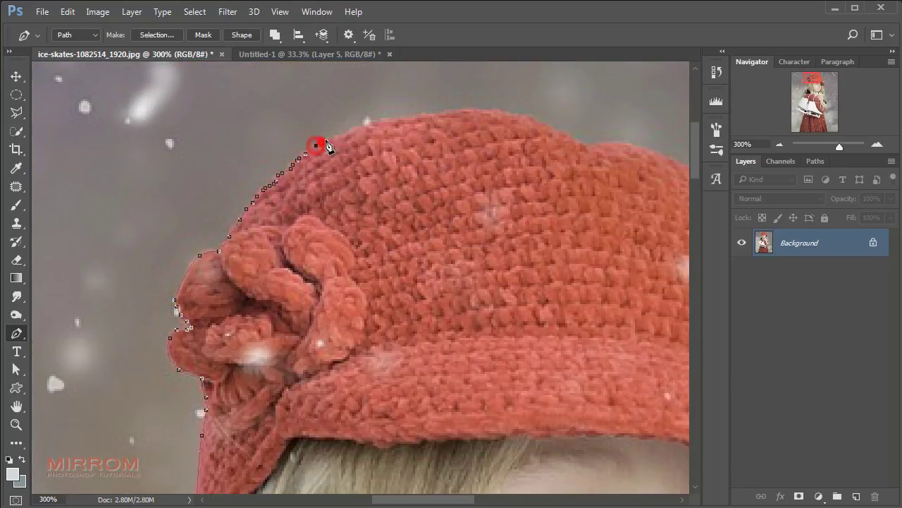
click(347, 134)
click(366, 126)
click(395, 118)
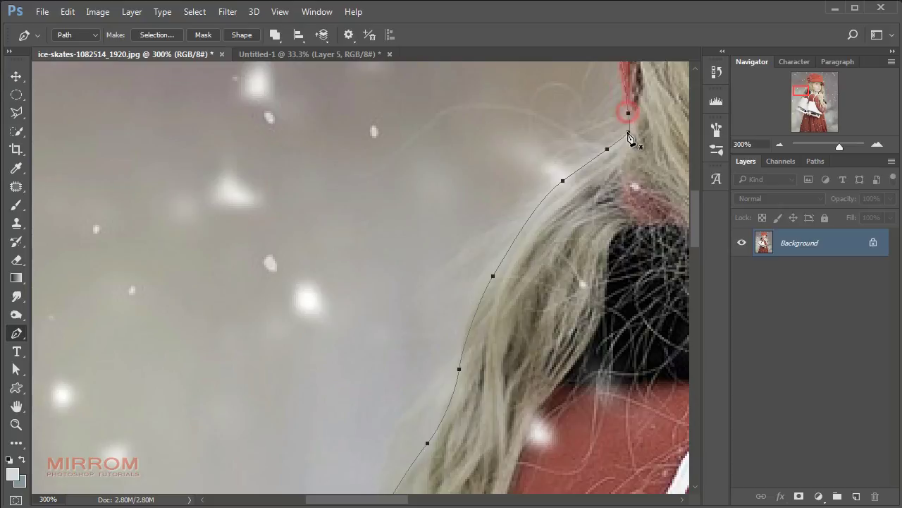
click(628, 113)
key(ctrl+0)
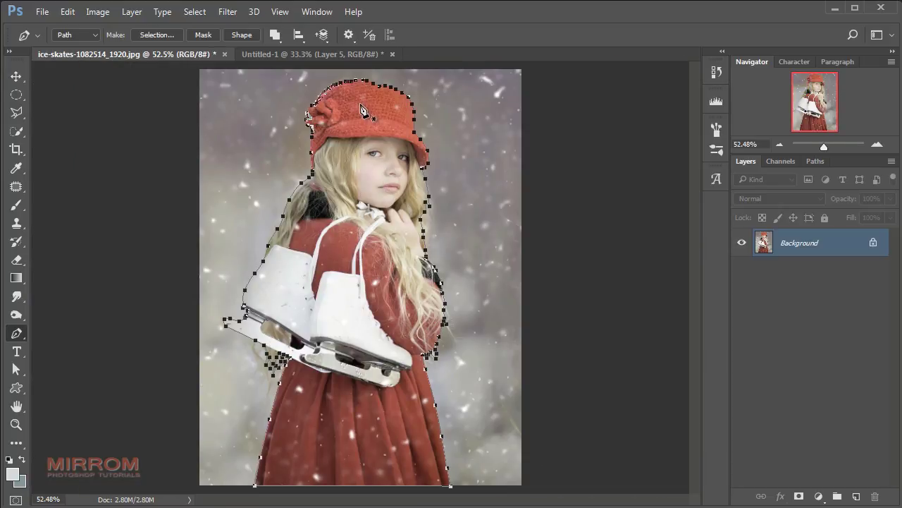
Turn the girl's path into a 0.1-pixel feathered selection and mask Layer 0 with it.
right_click(361, 106)
click(471, 171)
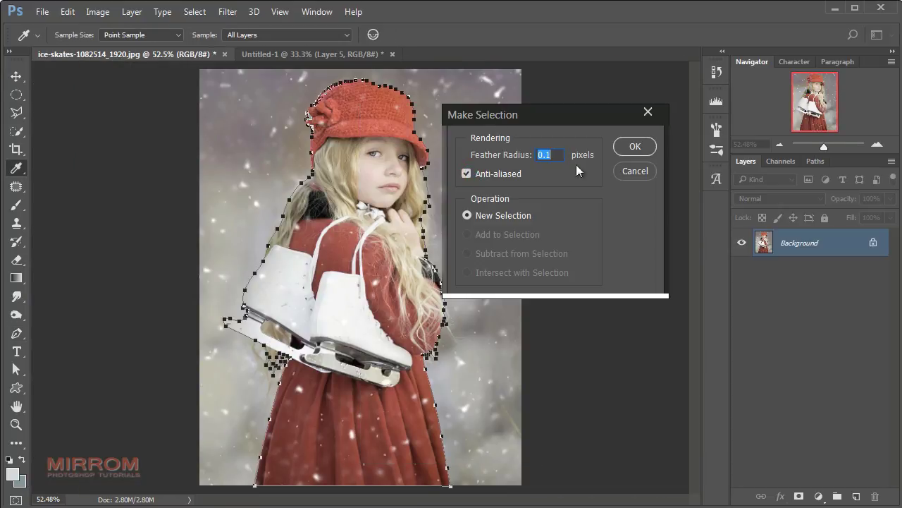
click(624, 148)
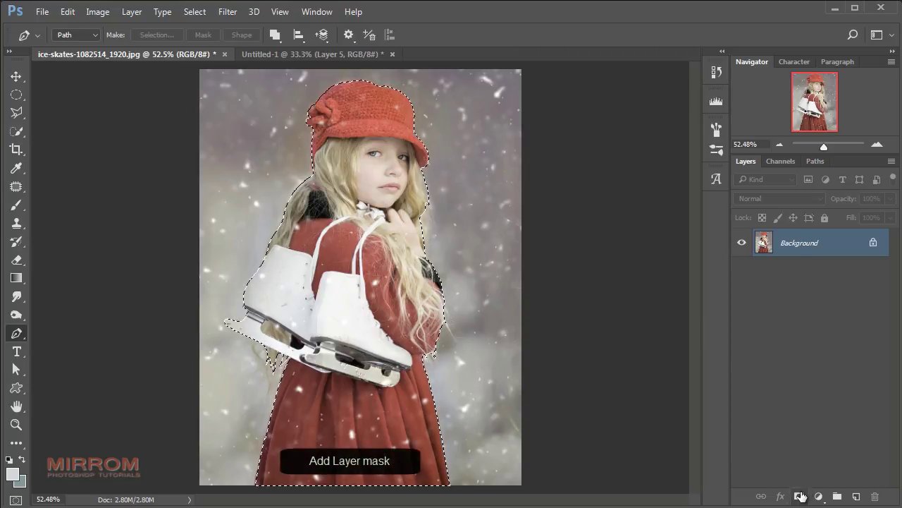
click(801, 496)
key(v)
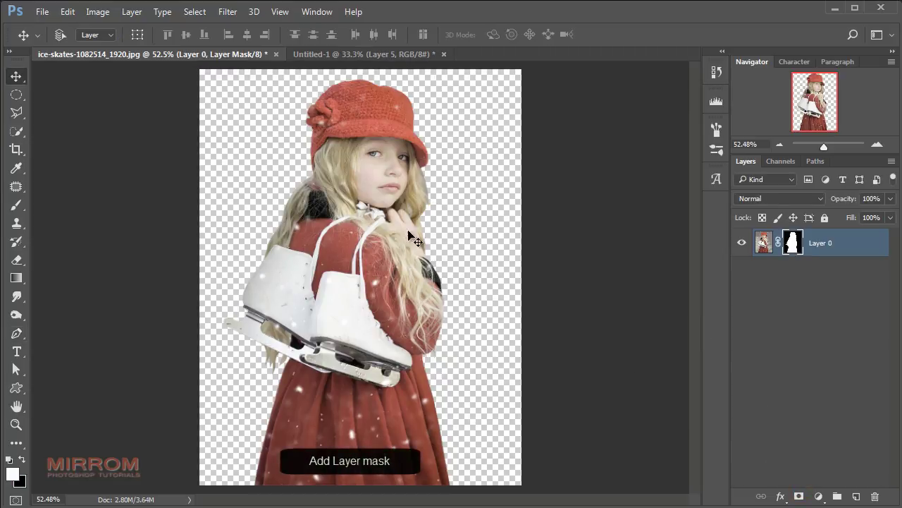
In Select and Mask, brush Refine Edge over the hair beside the skate blade, boot and shoulder.
click(195, 11)
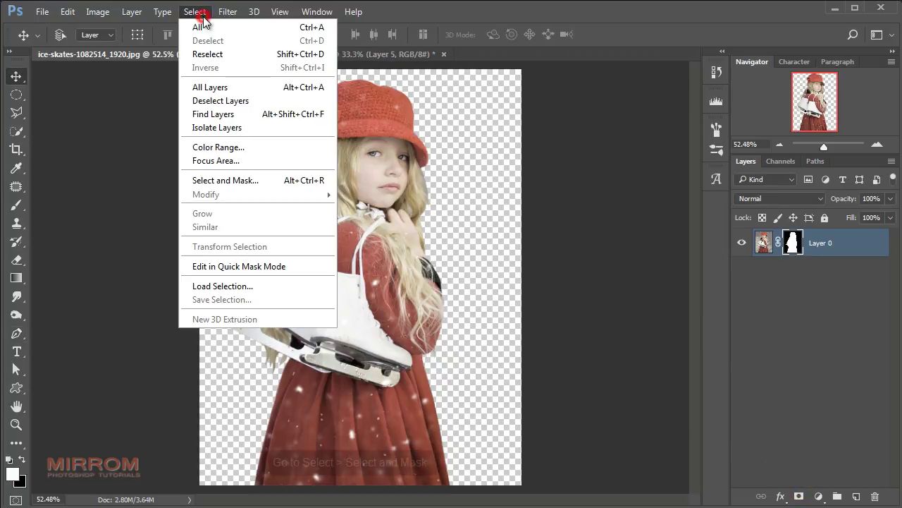
click(246, 182)
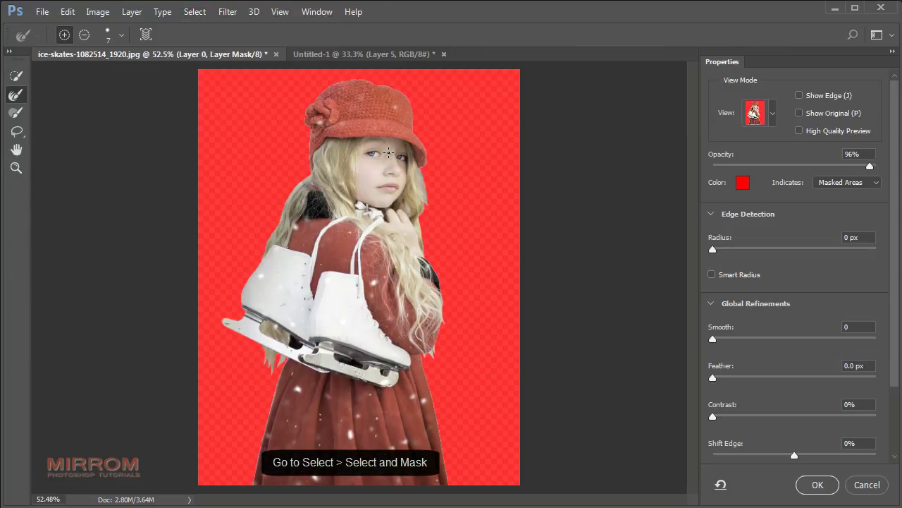
key(ctrl+plus)
key(ctrl+plus)
key(ctrl+plus)
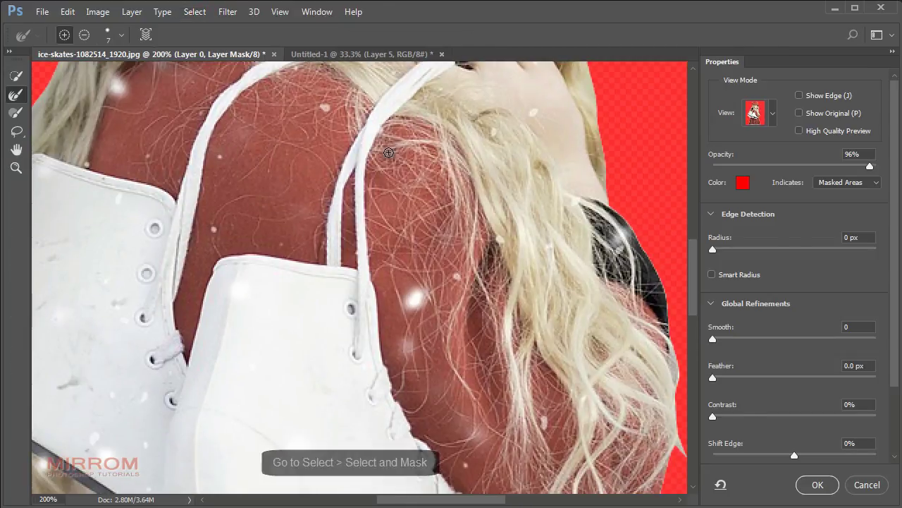
scroll(634, 220, up, 2)
scroll(590, 171, up, 2)
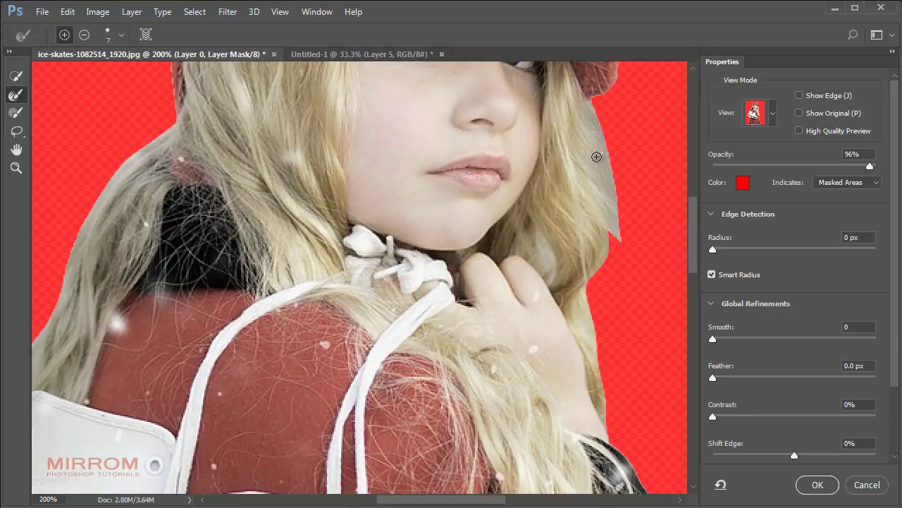
scroll(593, 138, up, 2)
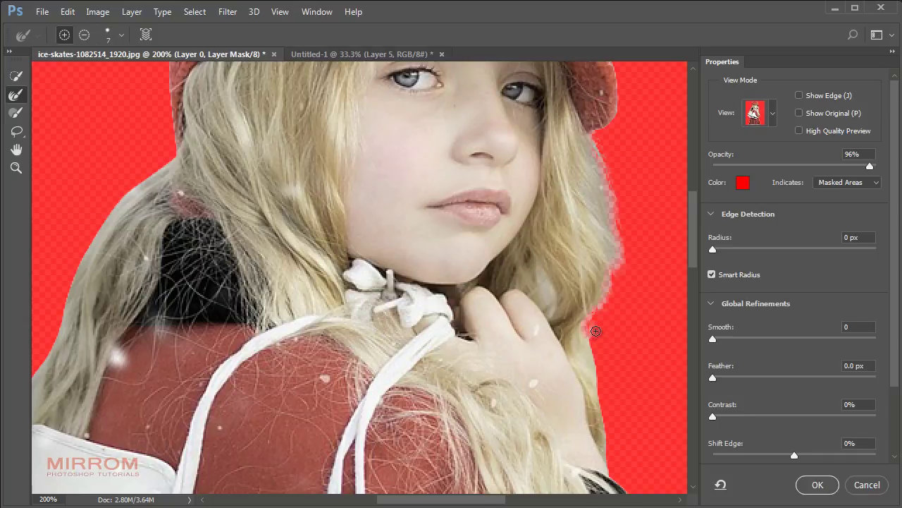
scroll(600, 321, down, 3)
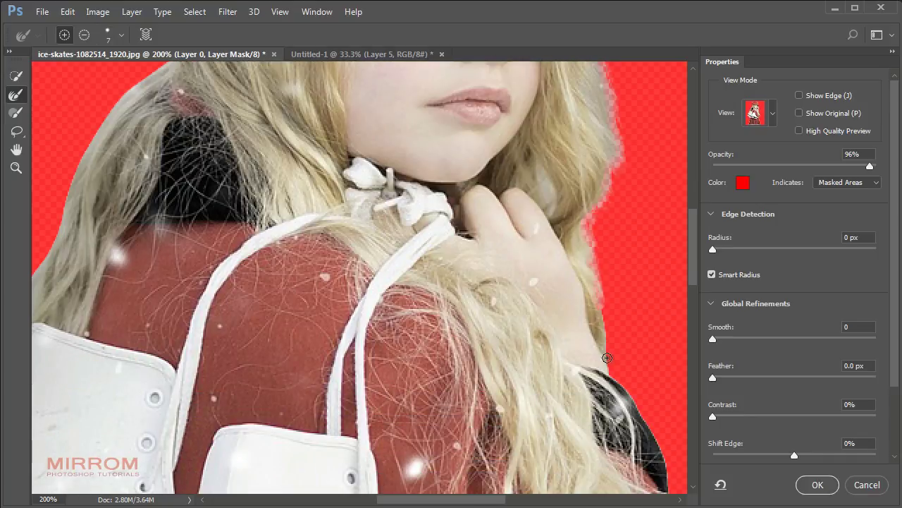
drag(698, 282, 696, 341)
drag(471, 502, 400, 502)
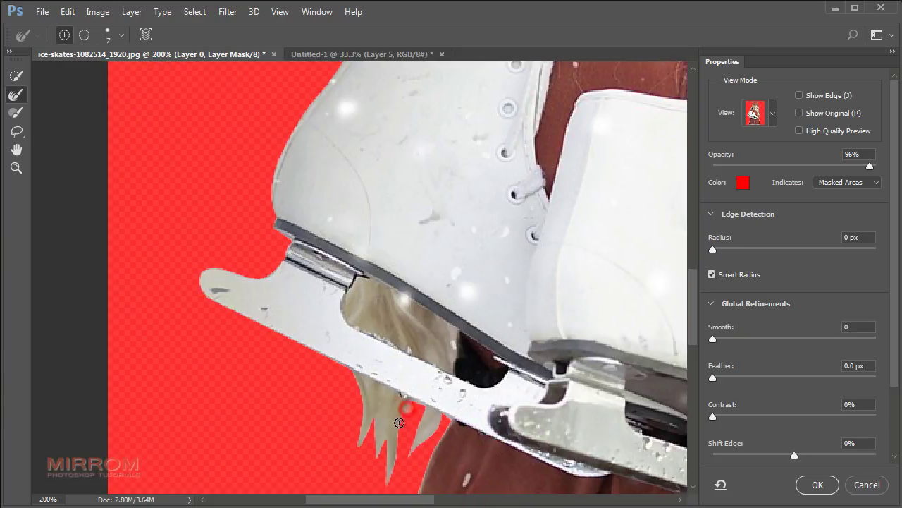
drag(409, 411, 372, 445)
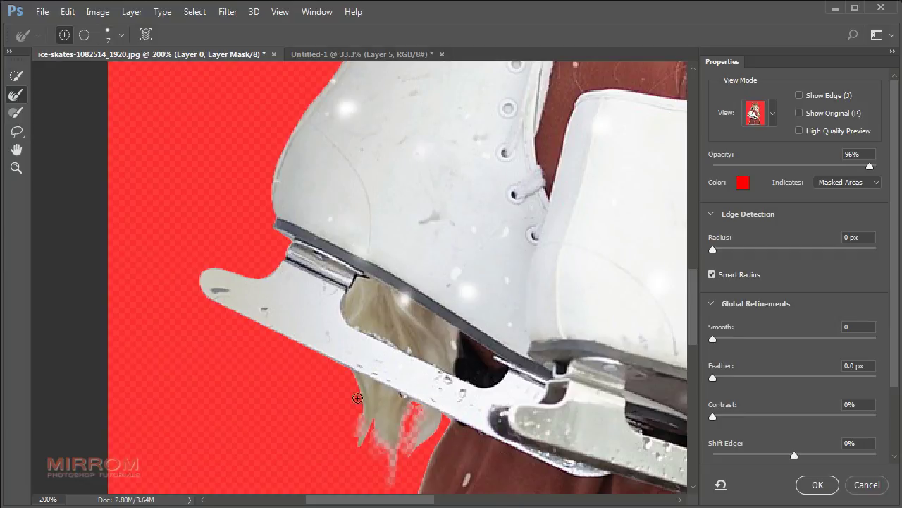
drag(358, 398, 357, 345)
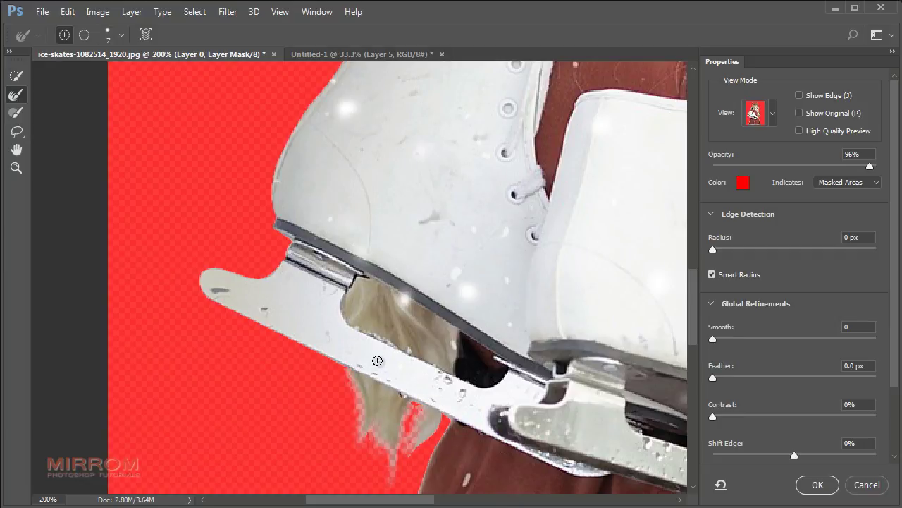
scroll(395, 313, up, 5)
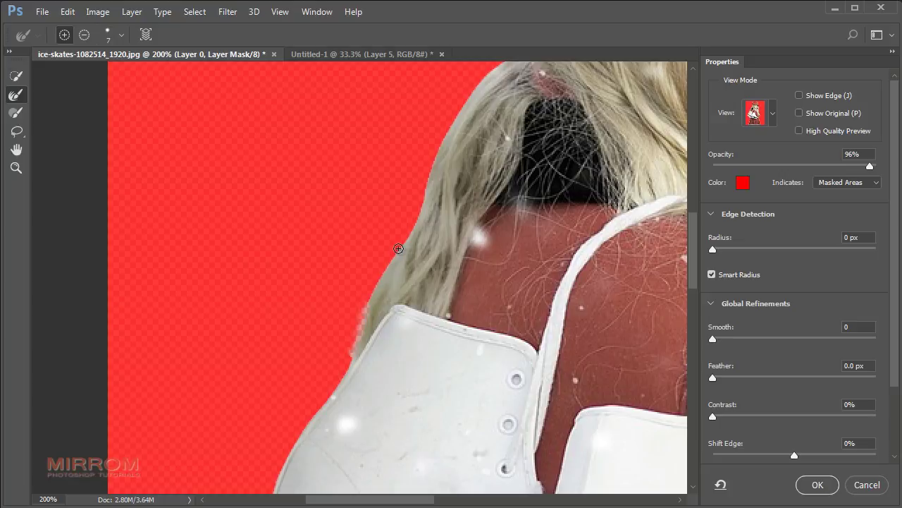
drag(398, 249, 426, 196)
scroll(432, 190, up, 2)
scroll(439, 282, up, 1)
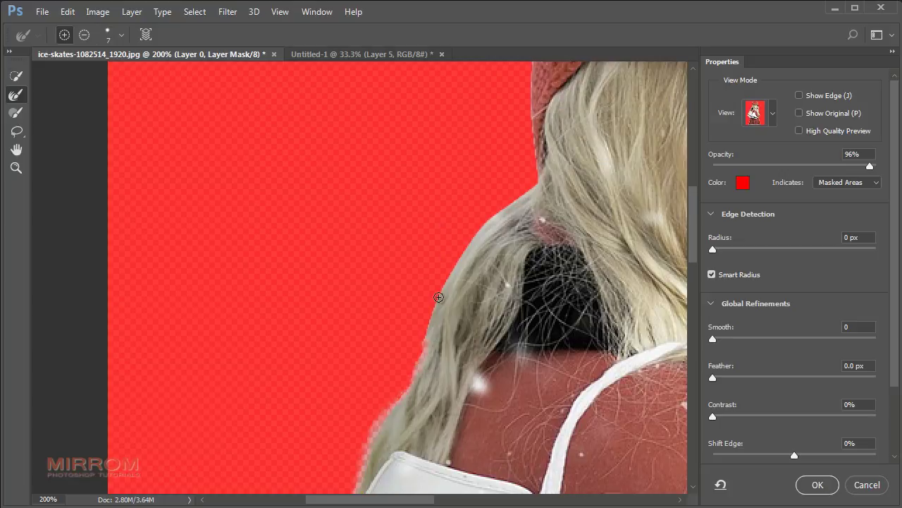
drag(467, 248, 529, 208)
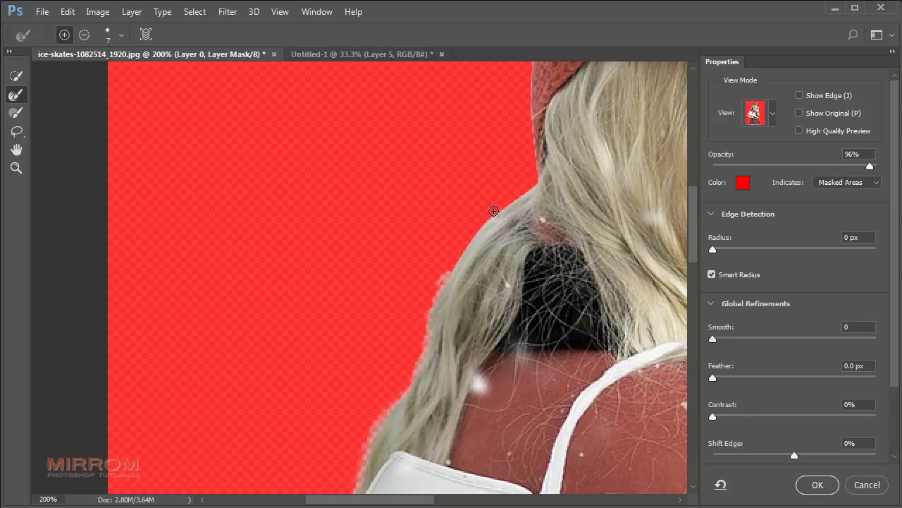
scroll(583, 214, up, 1)
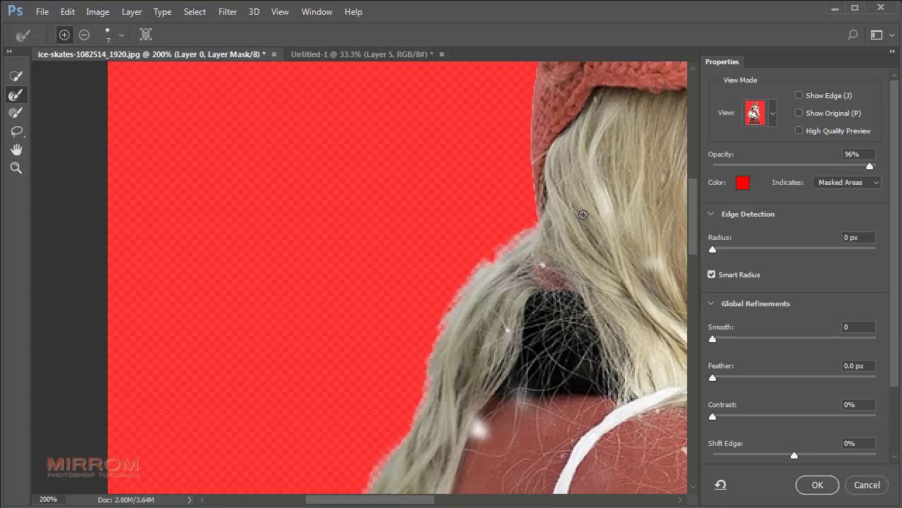
Set Radius 3 px, Smooth 5, Contrast 3% and Shift Edge -3%, then apply the refinement.
key(ctrl+0)
key(ctrl+plus)
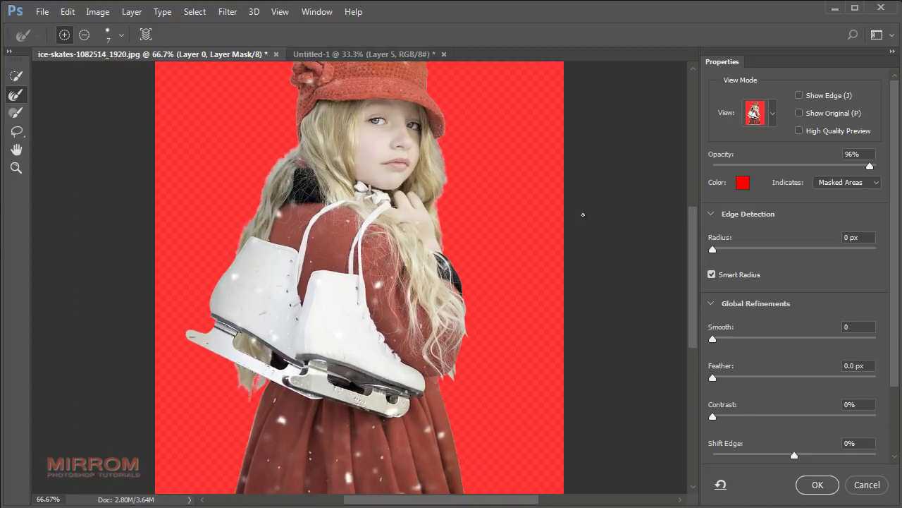
scroll(582, 172, up, 1)
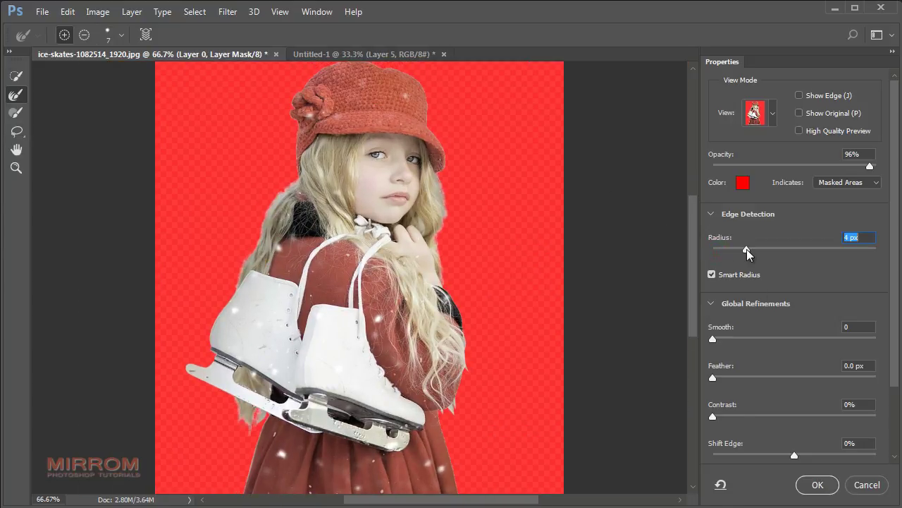
drag(747, 249, 738, 249)
drag(712, 416, 717, 416)
drag(794, 455, 792, 456)
drag(715, 339, 722, 343)
scroll(721, 343, down, 1)
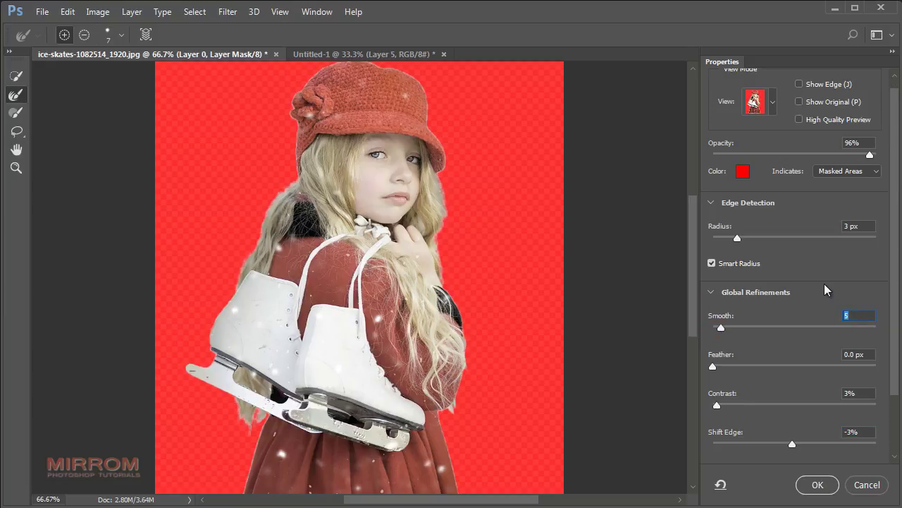
click(818, 485)
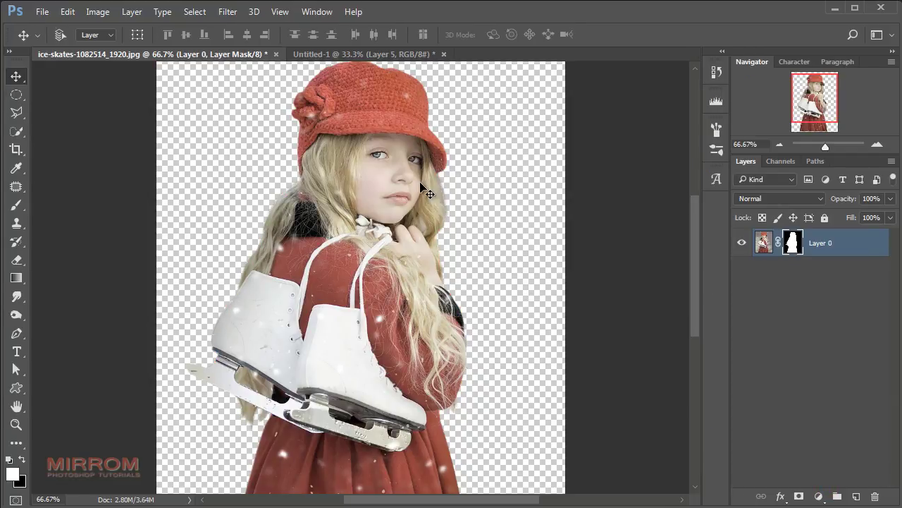
Copy the girl layer into the snowy composite and close the ice-skates photo without saving.
mouse_move(378, 172)
mouse_down()
mouse_move(363, 49)
mouse_move(338, 110)
mouse_move(371, 235)
mouse_up()
click(275, 54)
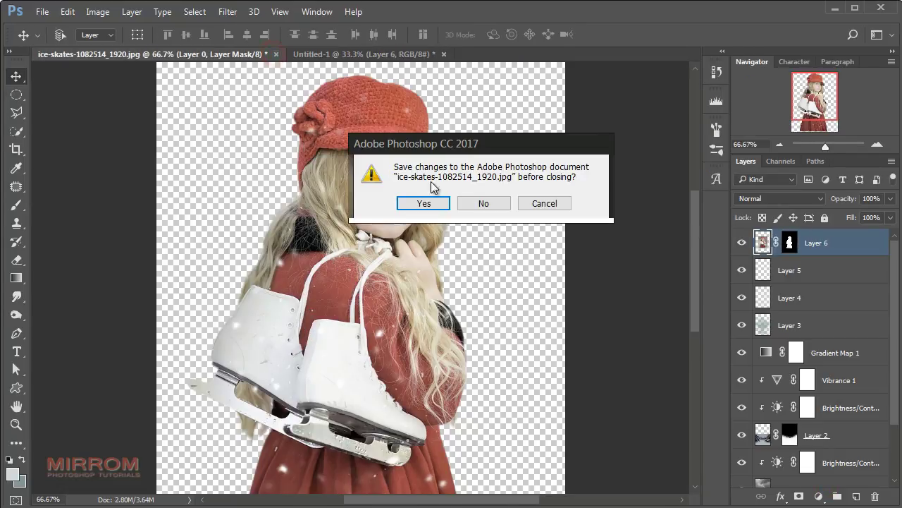
click(480, 201)
mouse_move(402, 149)
mouse_down()
mouse_move(418, 234)
mouse_move(438, 205)
mouse_up()
Scale the girl proportionally to 124%, move her up, and commit the transform.
key(ctrl+minus)
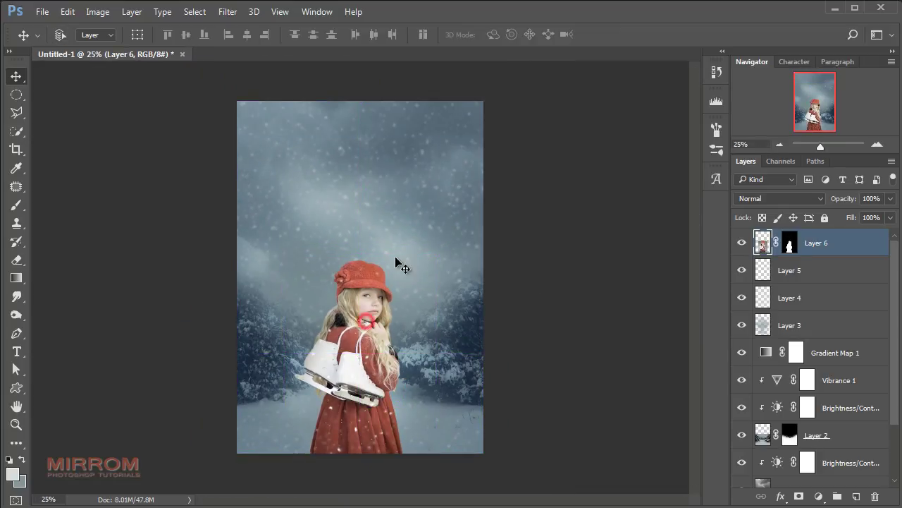
key(ctrl+t)
click(247, 35)
double_click(220, 35)
text(108)
key(Return)
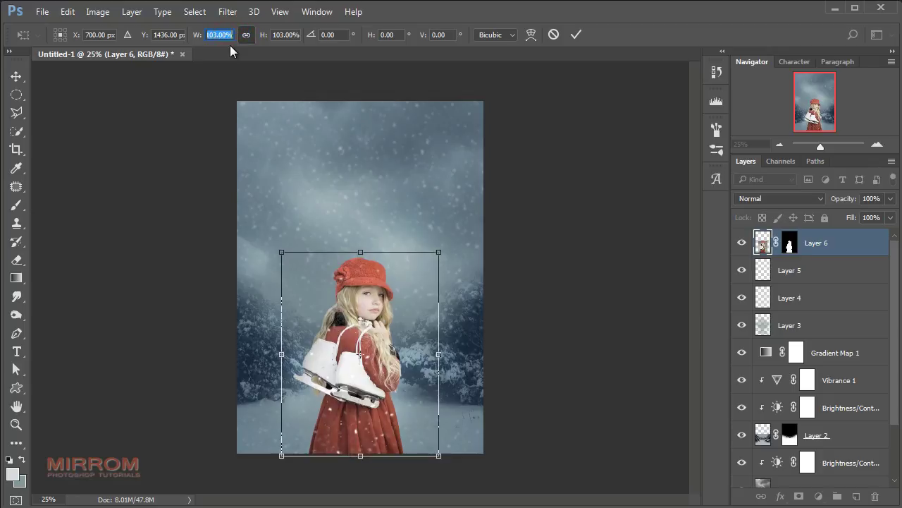
key(shift+Up)
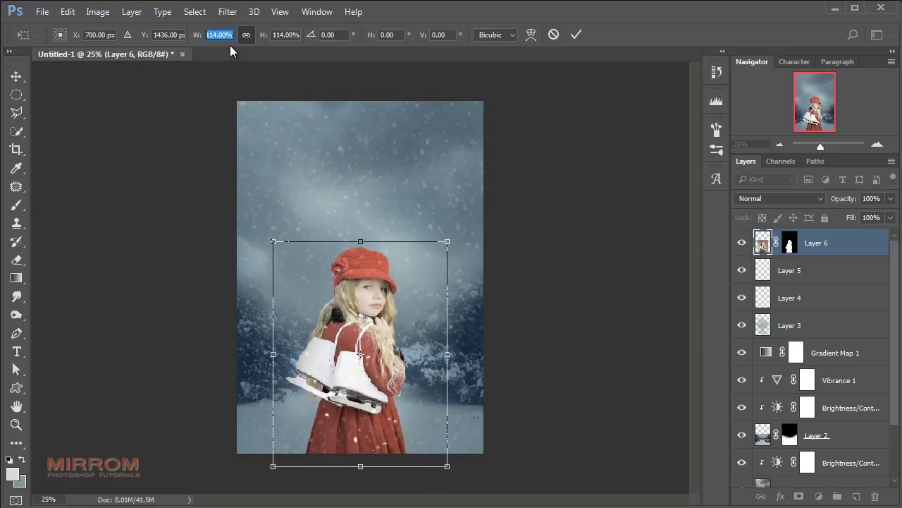
key(Up)
key(Up)
key(Up)
key(Up)
key(Up)
key(Up)
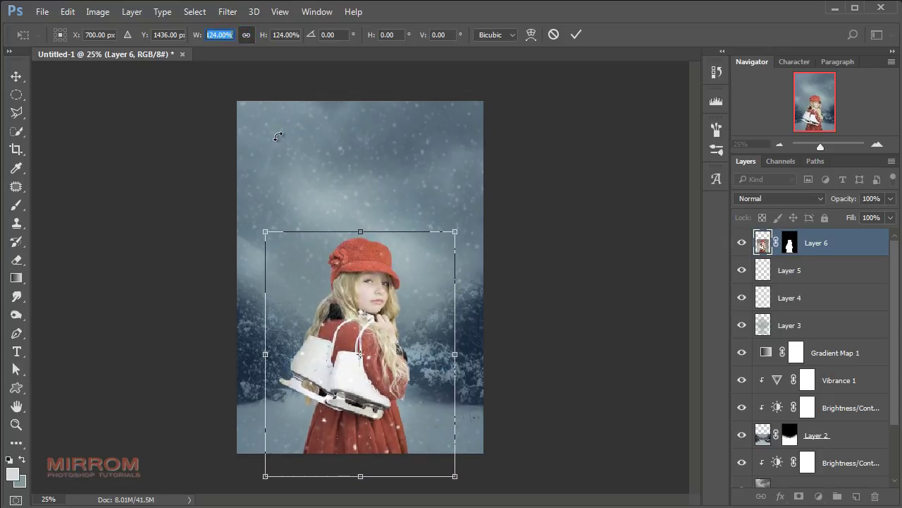
mouse_move(385, 340)
mouse_down()
mouse_move(385, 318)
mouse_move(389, 329)
mouse_up()
key(Return)
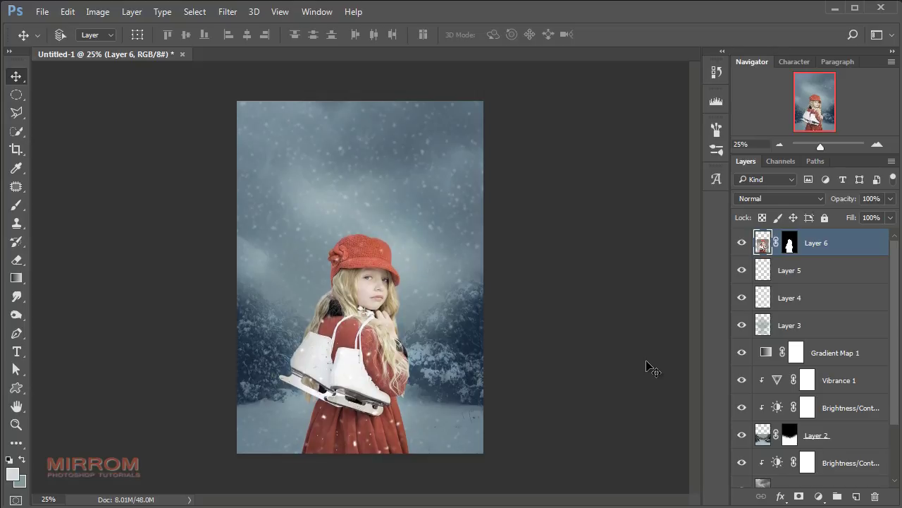
Apply the girl layer's mask permanently with Apply Layer Mask.
click(790, 242)
right_click(790, 243)
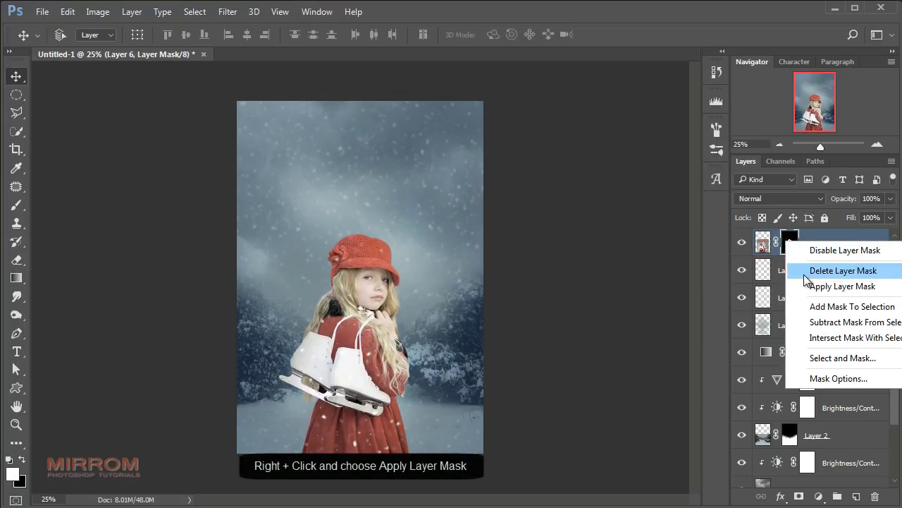
click(805, 289)
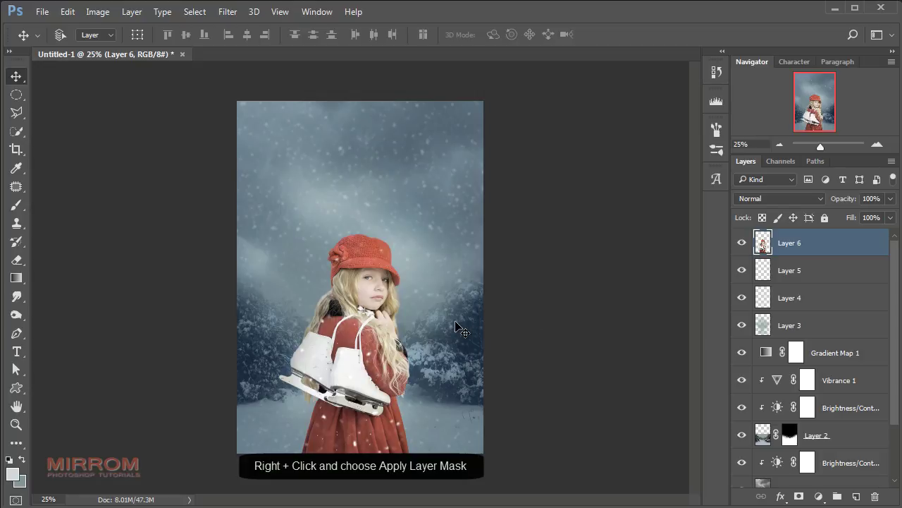
key(ctrl+plus)
key(ctrl+plus)
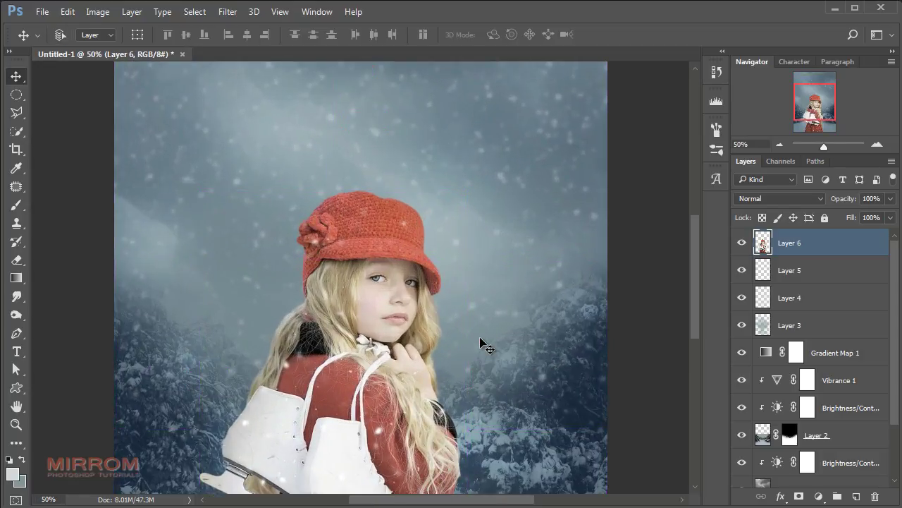
scroll(481, 344, down, 2)
key(ctrl+plus)
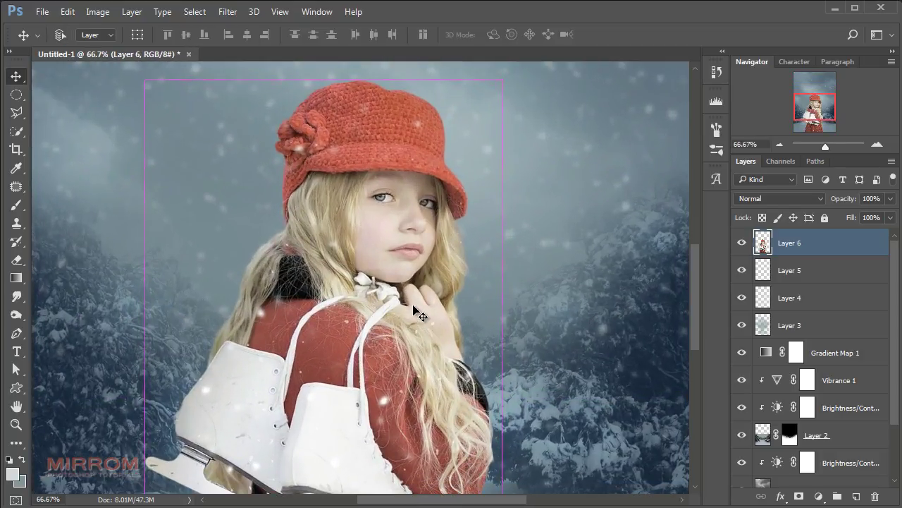
Smudge the girl's hair edges into the snowy background with the Smudge Tool at 83% strength.
right_click(22, 306)
click(80, 324)
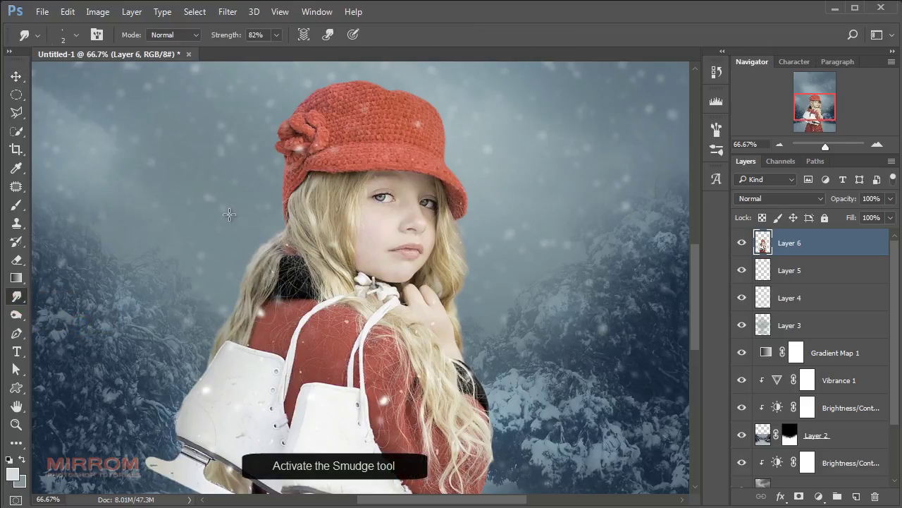
key(Up)
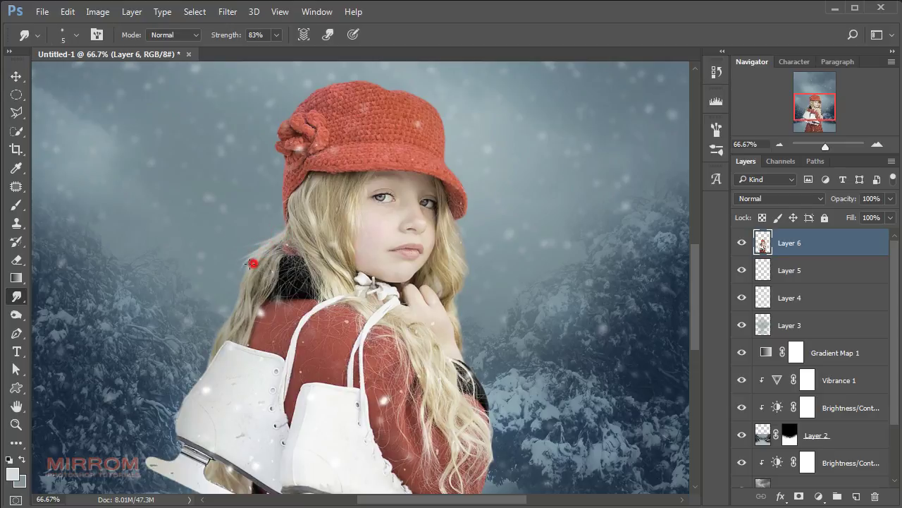
click(233, 316)
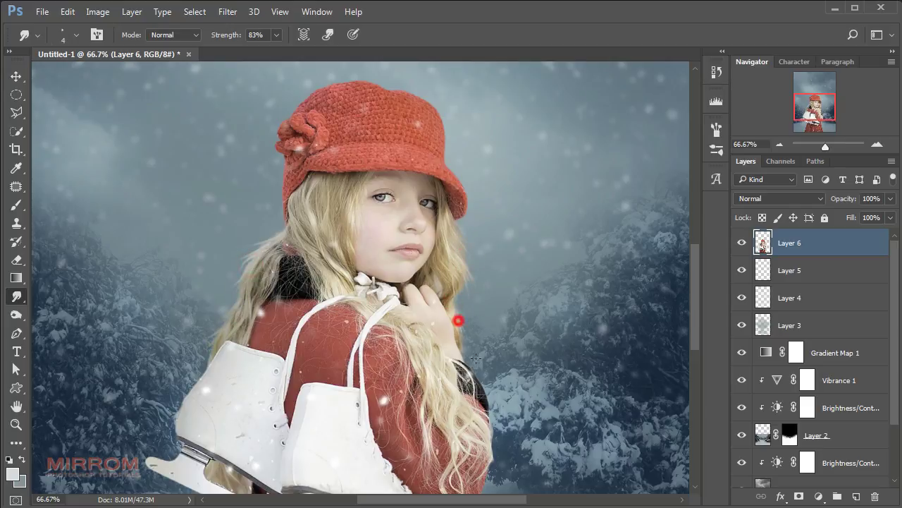
scroll(468, 251, down, 5)
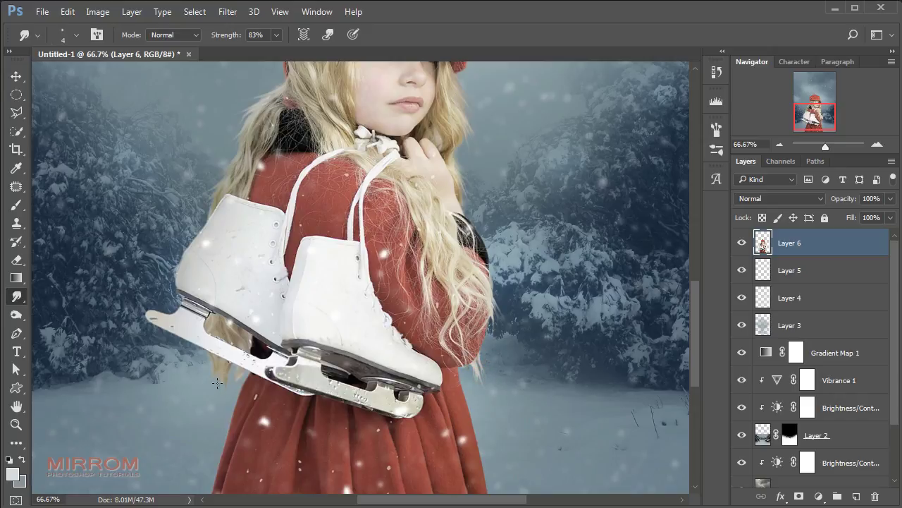
key(ctrl+minus)
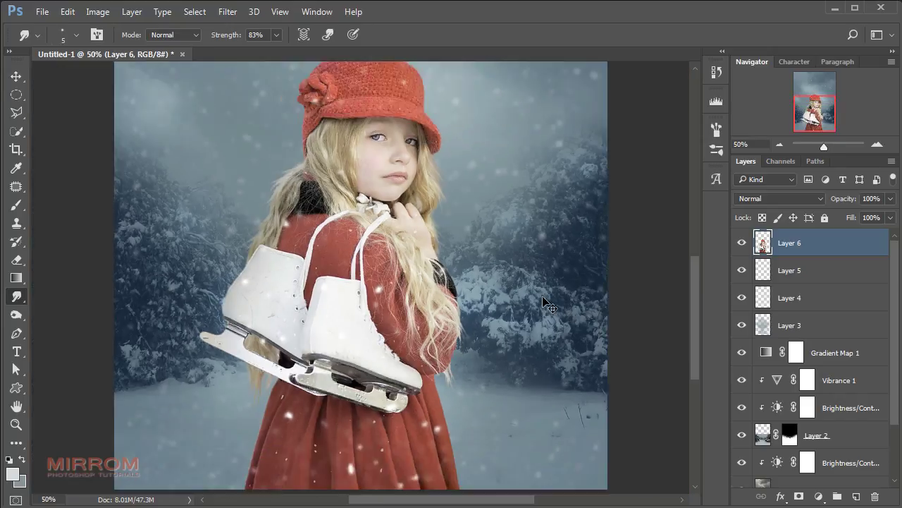
key(ctrl+minus)
key(v)
key(ctrl+minus)
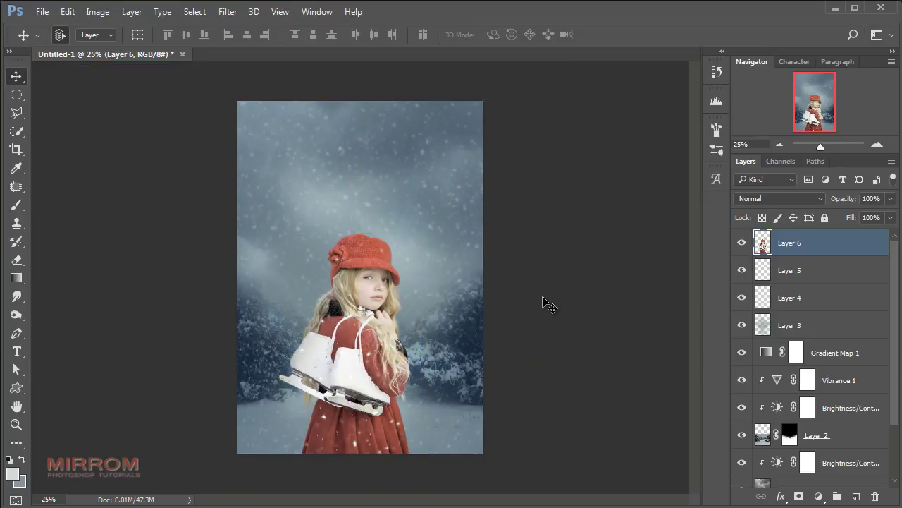
Apply the Camera Raw Filter to the girl with Highlights -100 and Shadows +23.
click(228, 12)
click(316, 94)
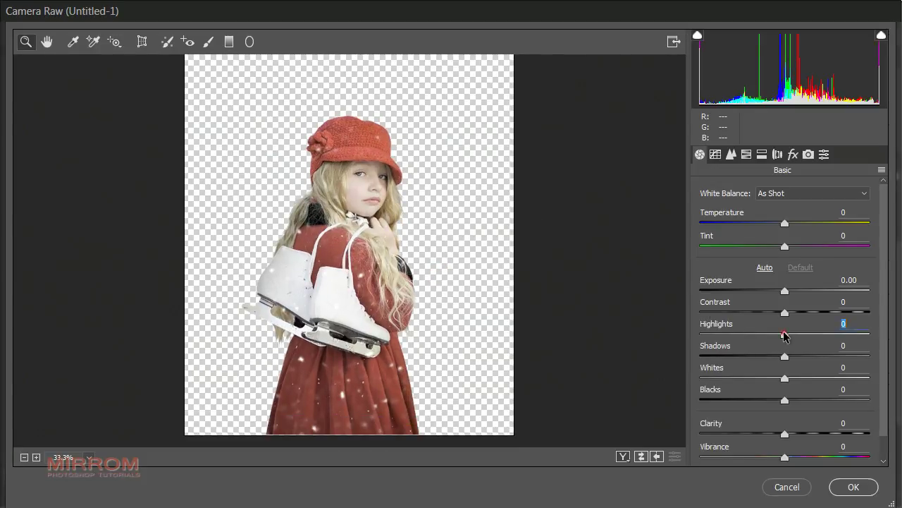
drag(784, 333, 700, 334)
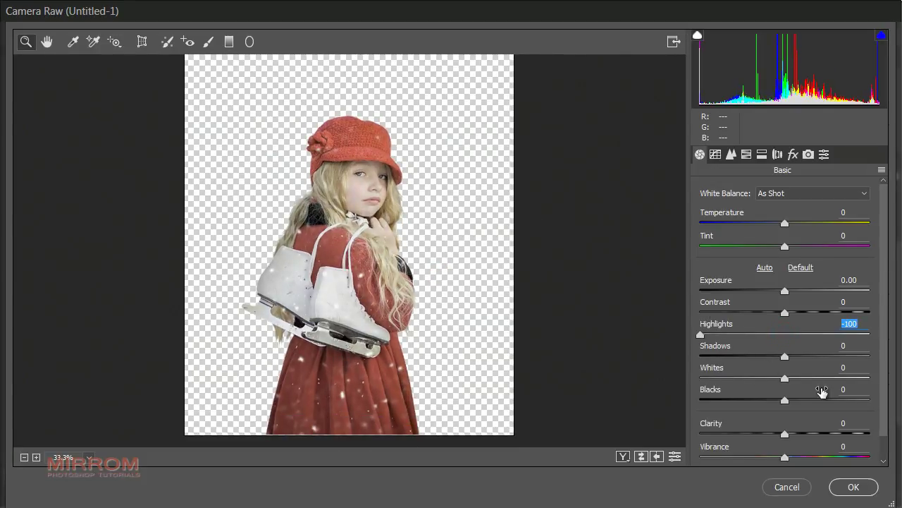
drag(784, 356, 804, 356)
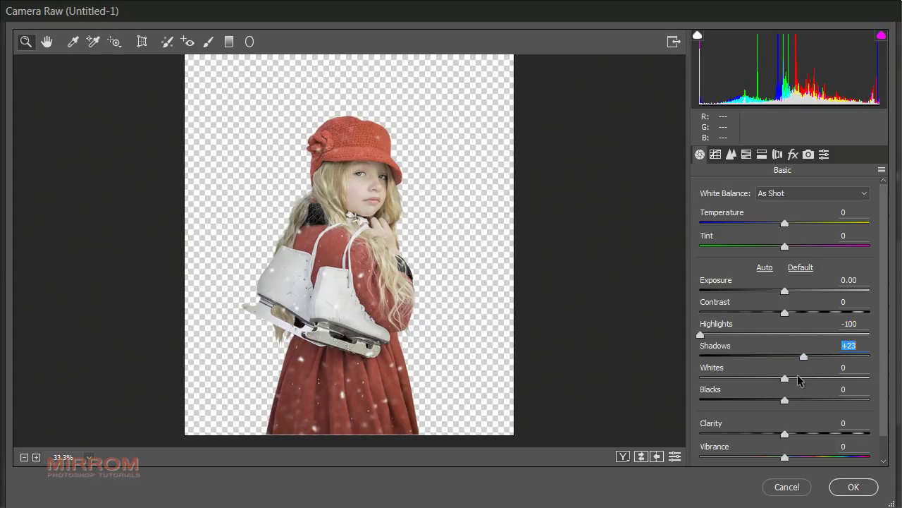
click(849, 486)
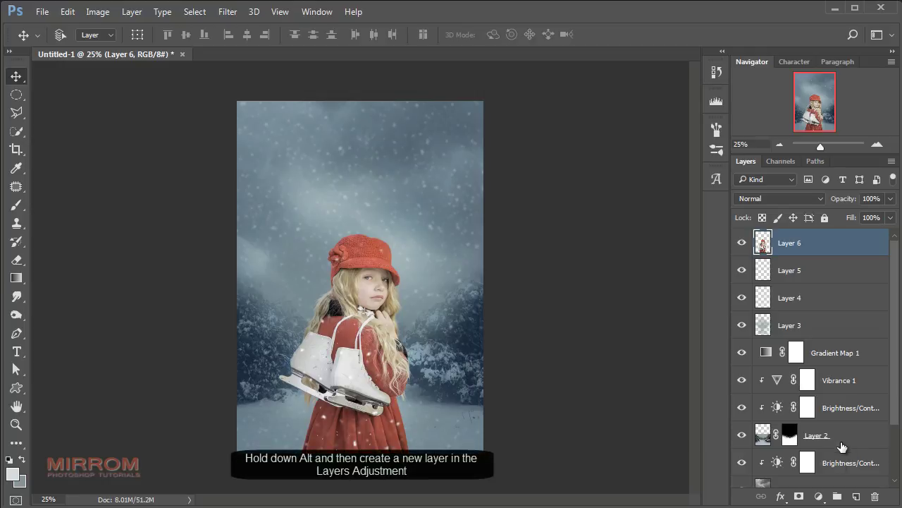
Add Layer 7 as a Gray-tagged Overlay layer clipped to the girl's Layer 6.
alt+click(856, 497)
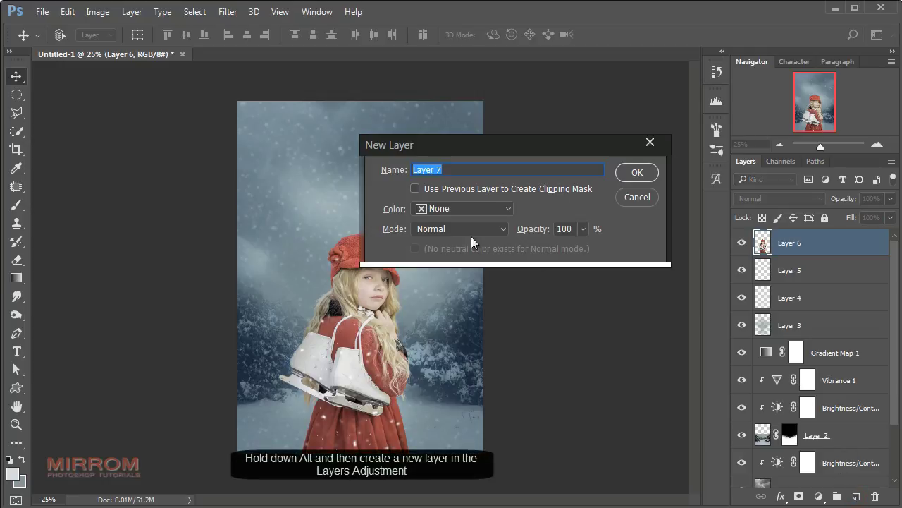
click(453, 209)
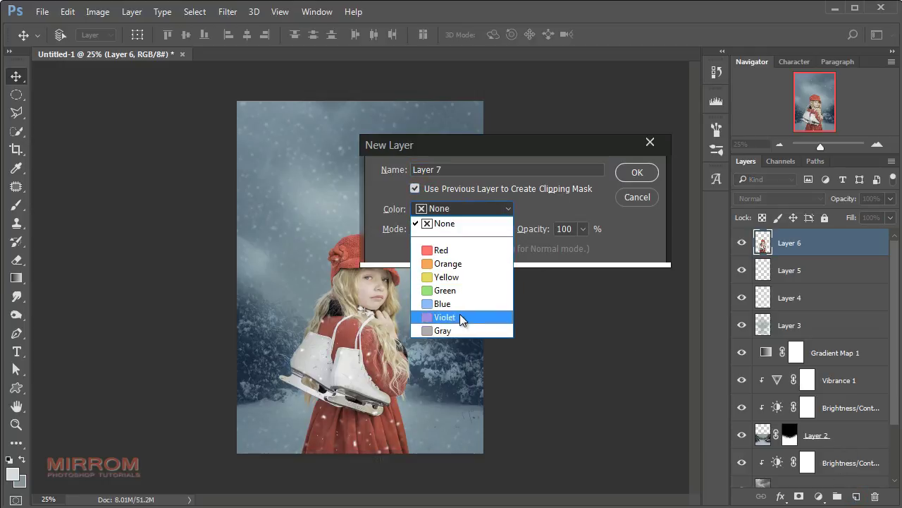
click(462, 330)
click(439, 230)
click(441, 151)
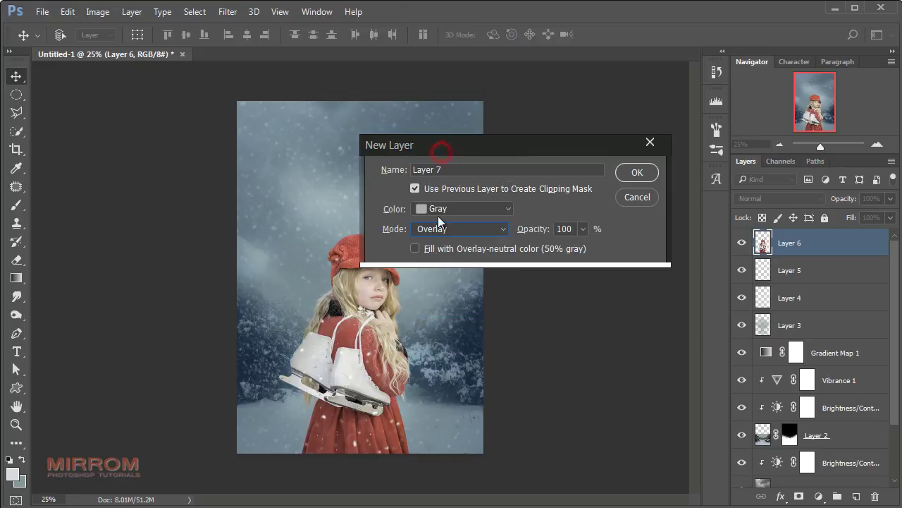
click(637, 172)
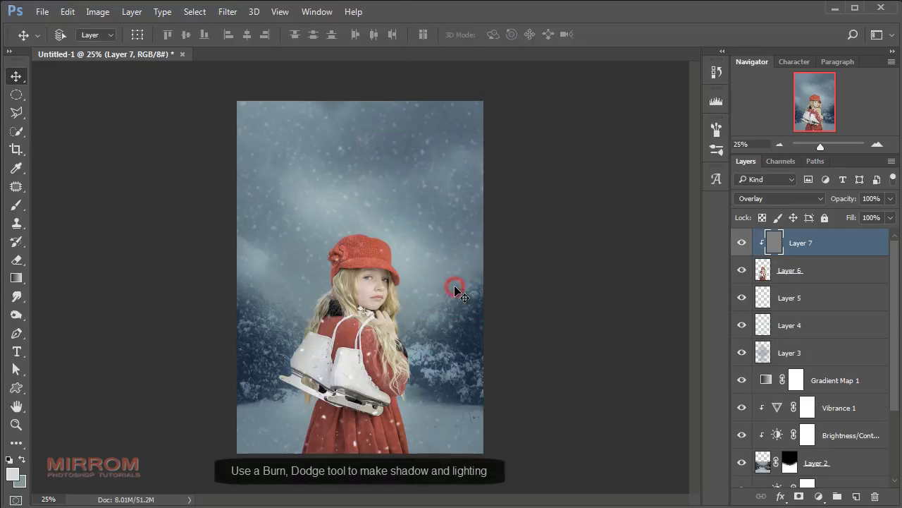
key(ctrl+plus)
scroll(454, 291, down, 2)
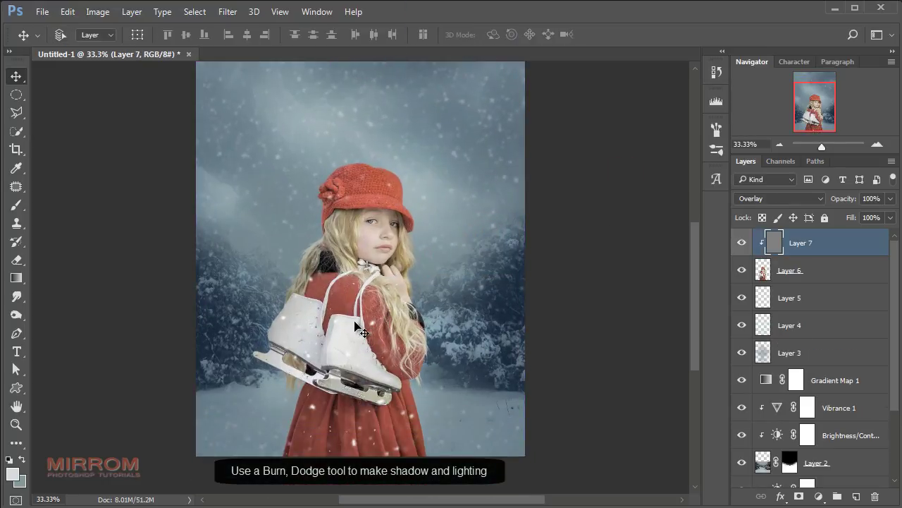
right_click(17, 315)
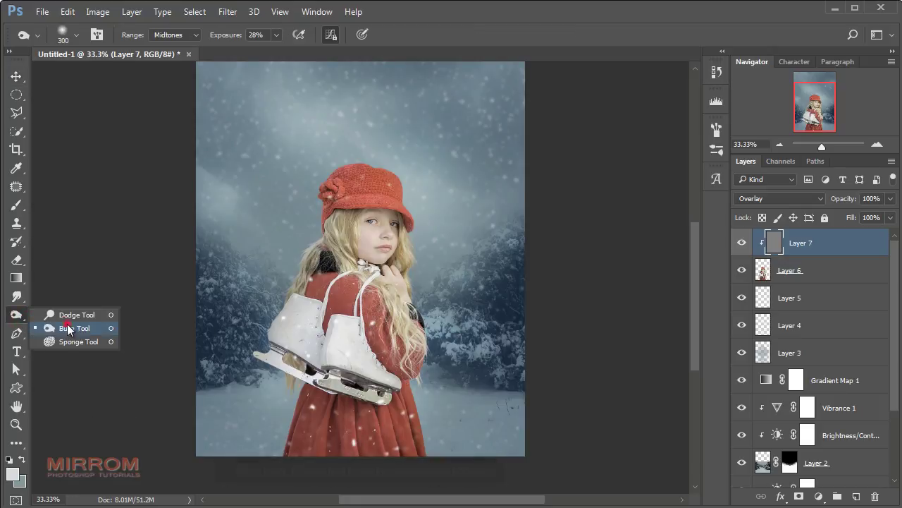
Burn a shadow onto the dress below the skates using a 500 brush at 42% exposure.
click(66, 326)
click(276, 34)
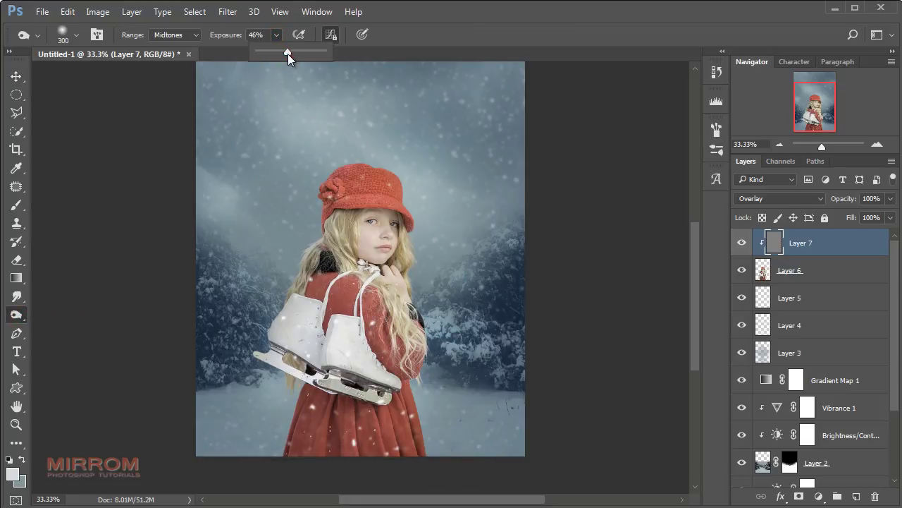
drag(286, 53, 285, 53)
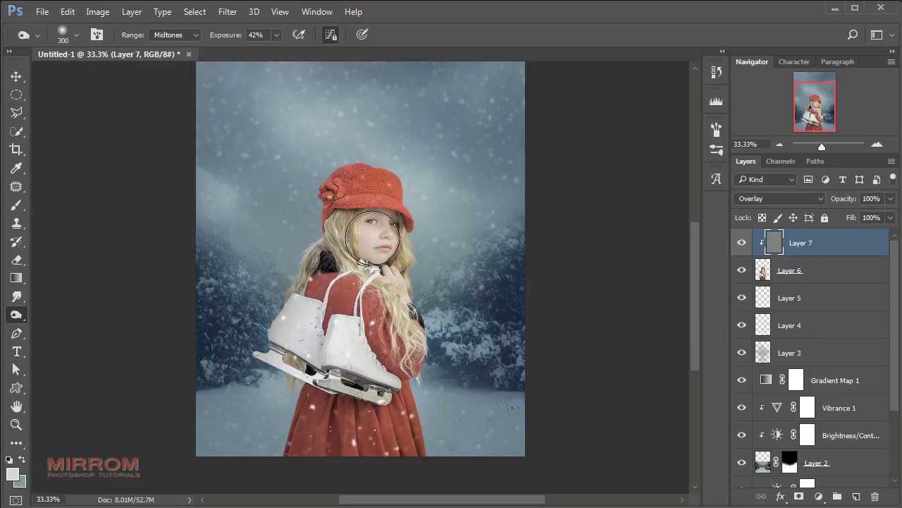
key(bracketright)
key(bracketright)
mouse_move(267, 363)
mouse_down()
mouse_move(295, 407)
mouse_move(282, 487)
mouse_up()
Shrink the burn brush to 50 and darken under the eye and down the cheek.
key(bracketleft)
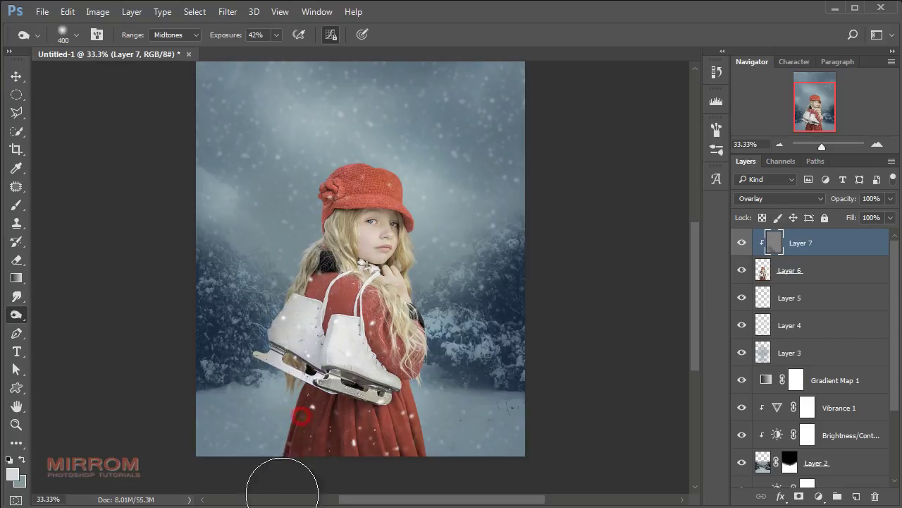
key(bracketleft)
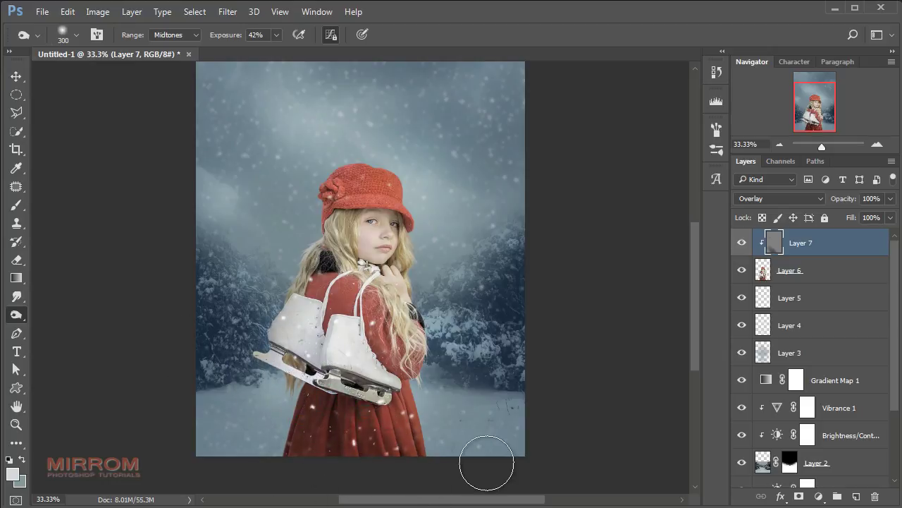
key(ctrl+equal)
scroll(493, 451, down, 3)
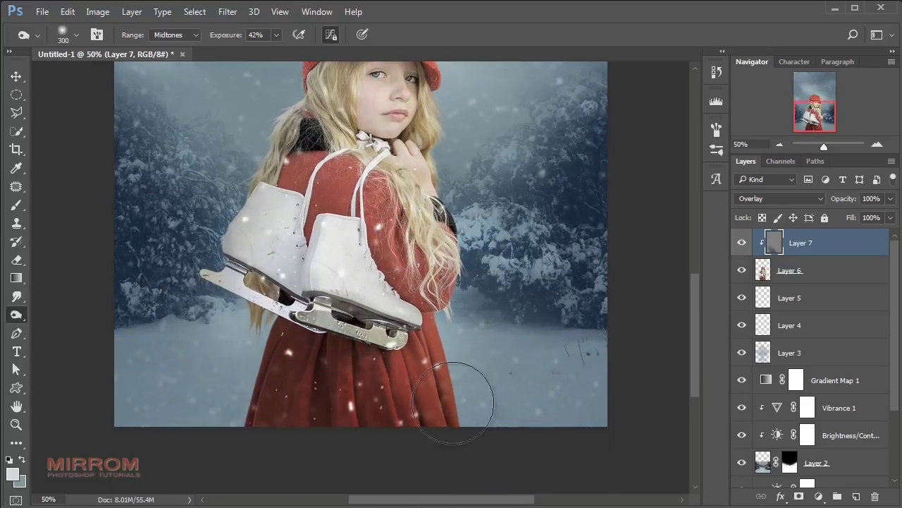
key(bracketleft)
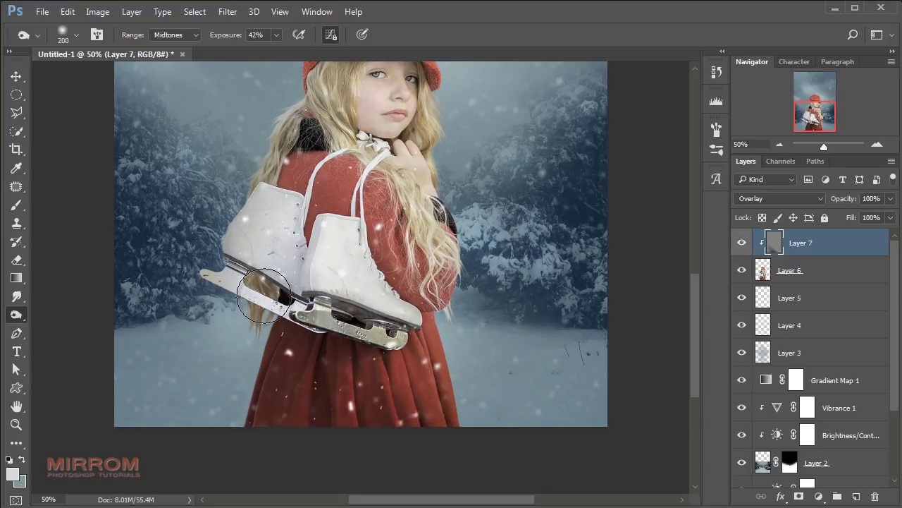
key(bracketleft)
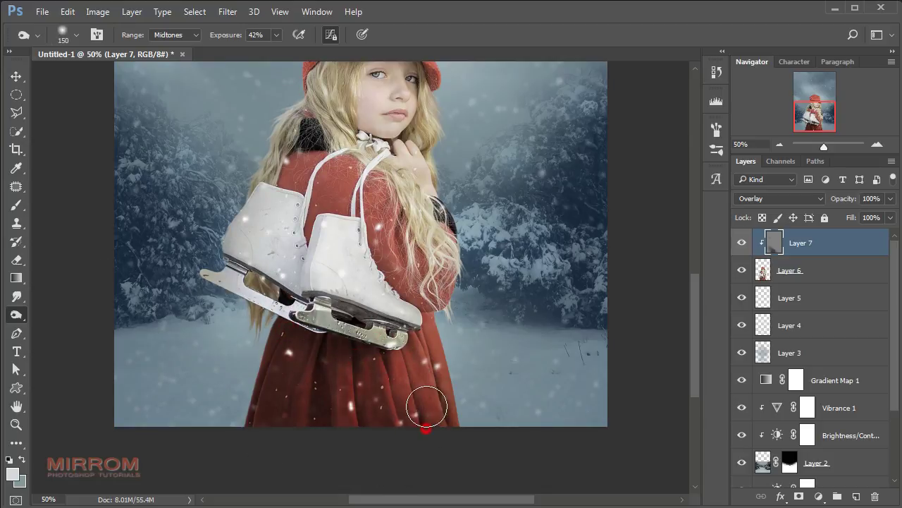
key(bracketright)
scroll(297, 226, up, 3)
key(bracketright)
key(bracketright)
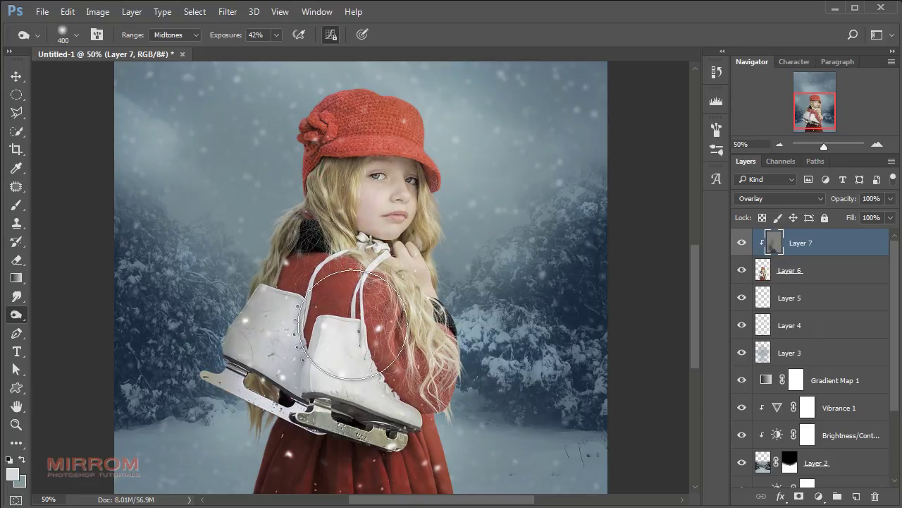
key(bracketleft)
key(bracketleft)
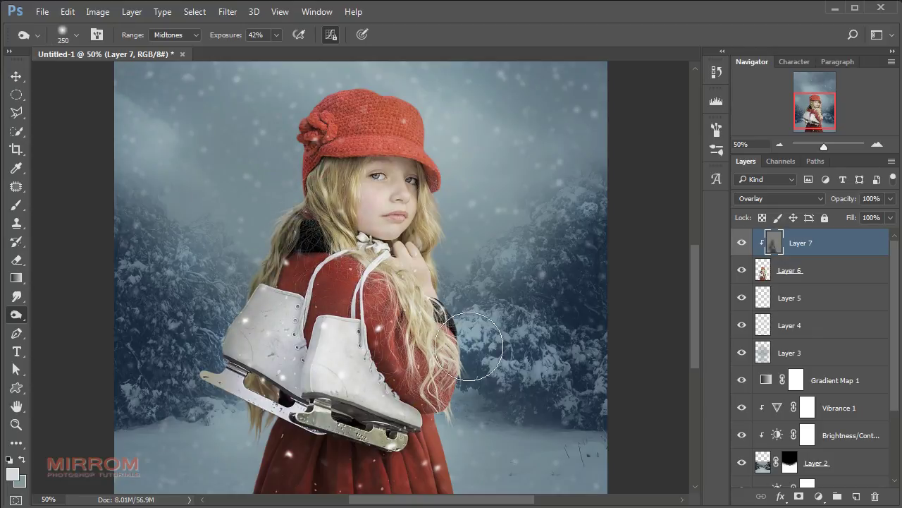
key(bracketleft)
key(bracketleft)
key(bracketleft)
scroll(363, 105, up, 2)
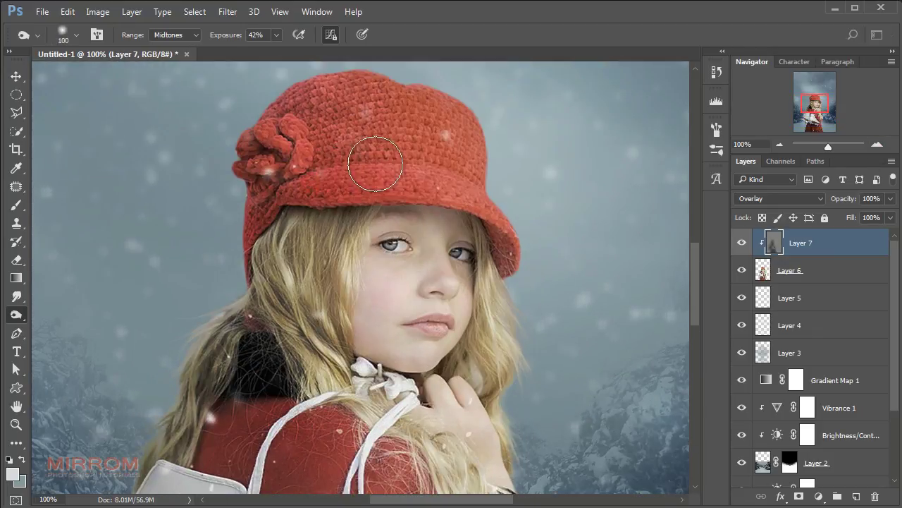
key(bracketleft)
key(bracketleft)
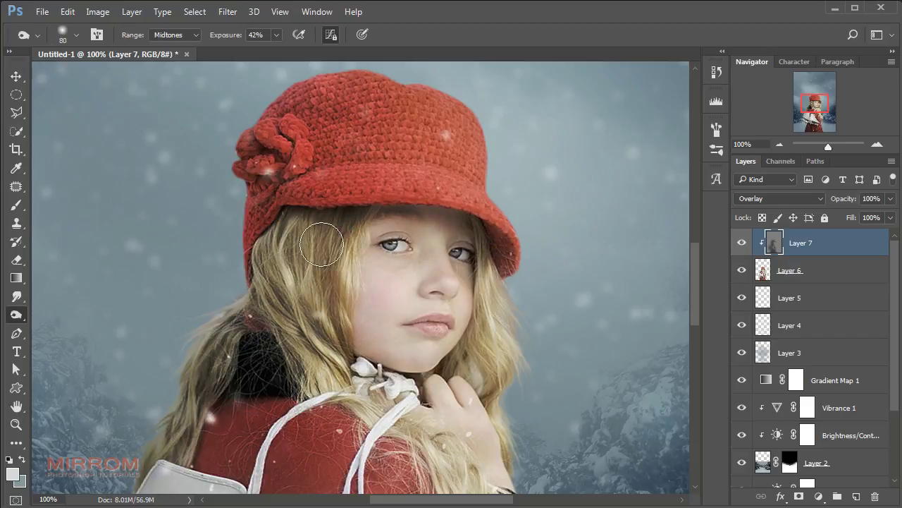
key(bracketleft)
key(bracketleft)
key(bracketleft)
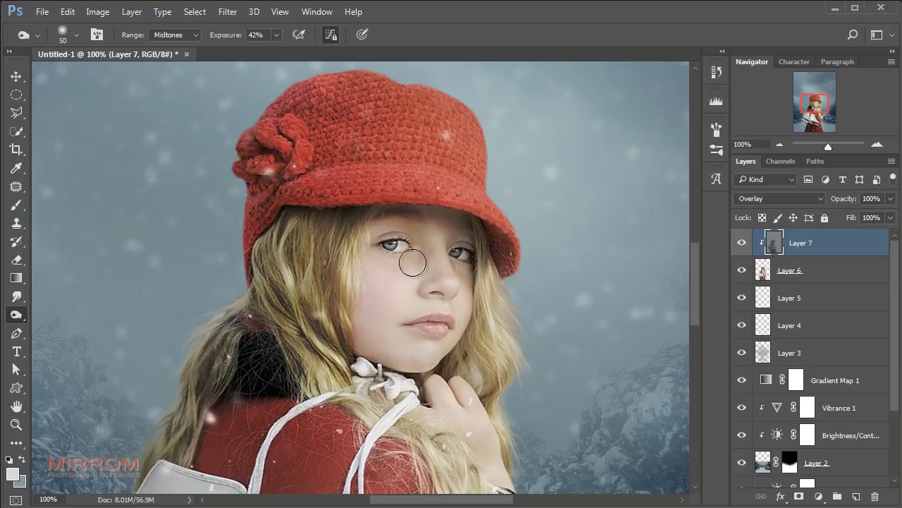
mouse_move(412, 262)
mouse_down()
mouse_move(395, 243)
mouse_move(362, 292)
mouse_move(364, 318)
mouse_move(423, 368)
mouse_up()
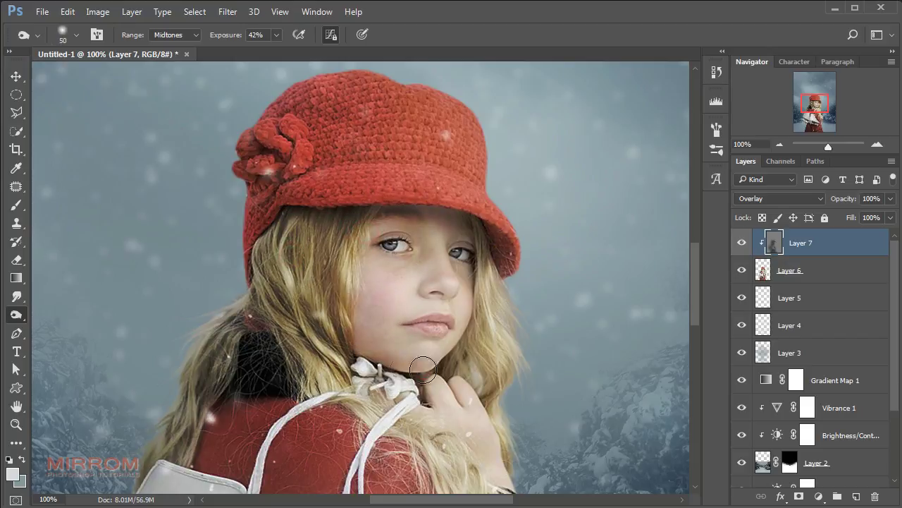
Burn the hair shadow along the right cheek, then set a 90 brush at 24% exposure.
key(bracketleft)
key(bracketleft)
key(bracketleft)
key(bracketleft)
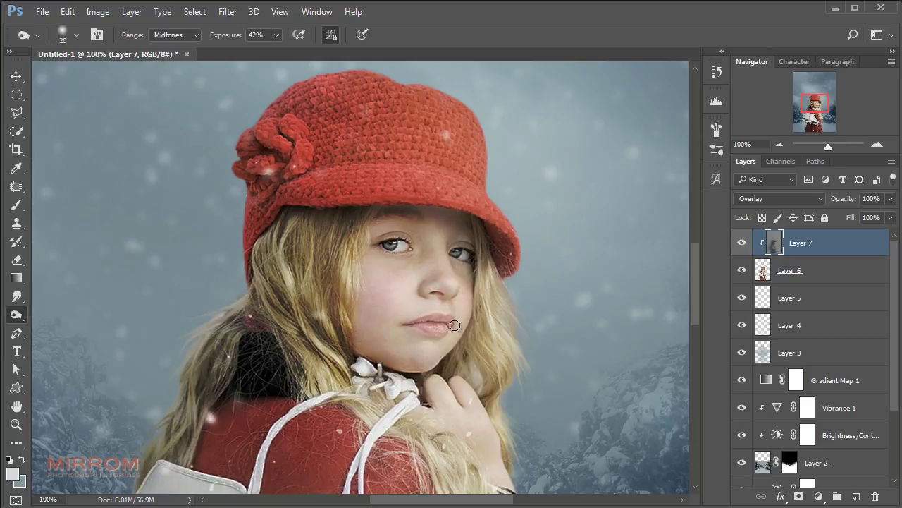
key(bracketright)
key(bracketright)
key(bracketright)
mouse_move(466, 232)
mouse_down()
mouse_move(477, 293)
mouse_move(459, 358)
mouse_up()
scroll(459, 358, down, 3)
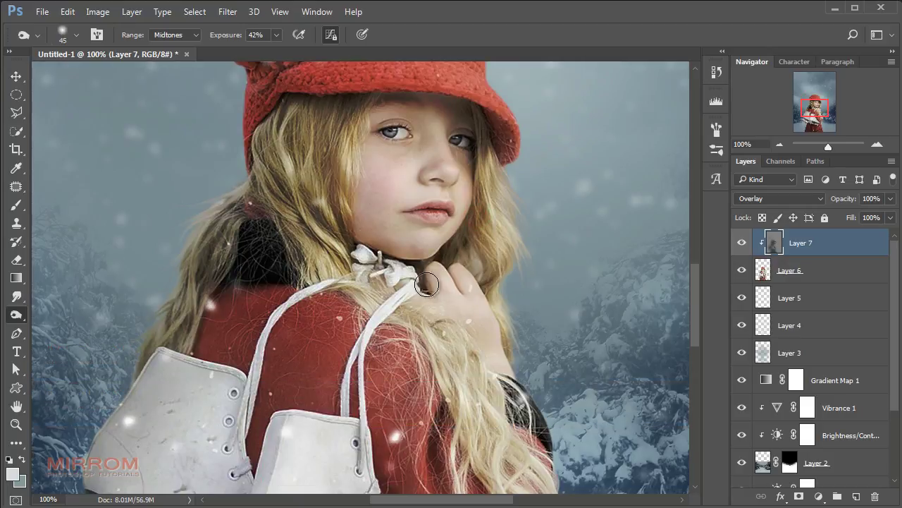
drag(373, 353, 462, 327)
scroll(494, 353, down, 3)
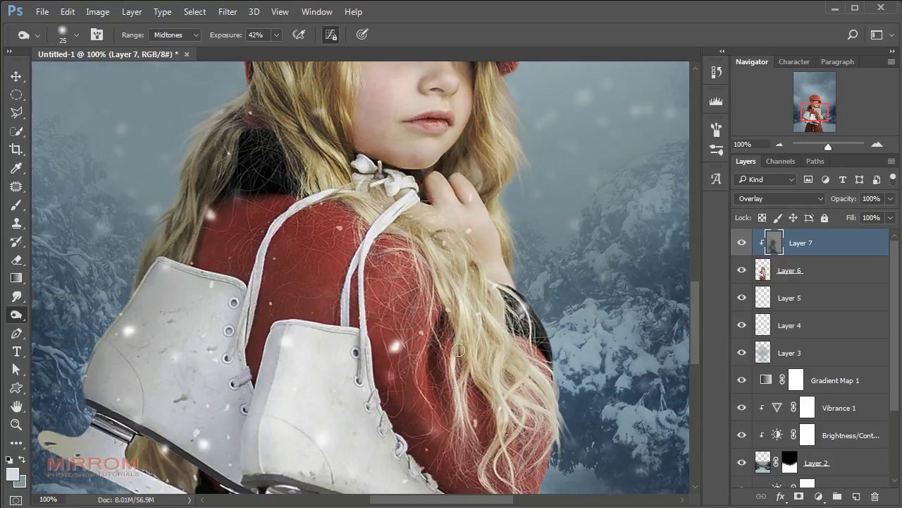
scroll(511, 376, down, 3)
scroll(511, 375, down, 1)
scroll(511, 376, up, 3)
scroll(511, 375, up, 6)
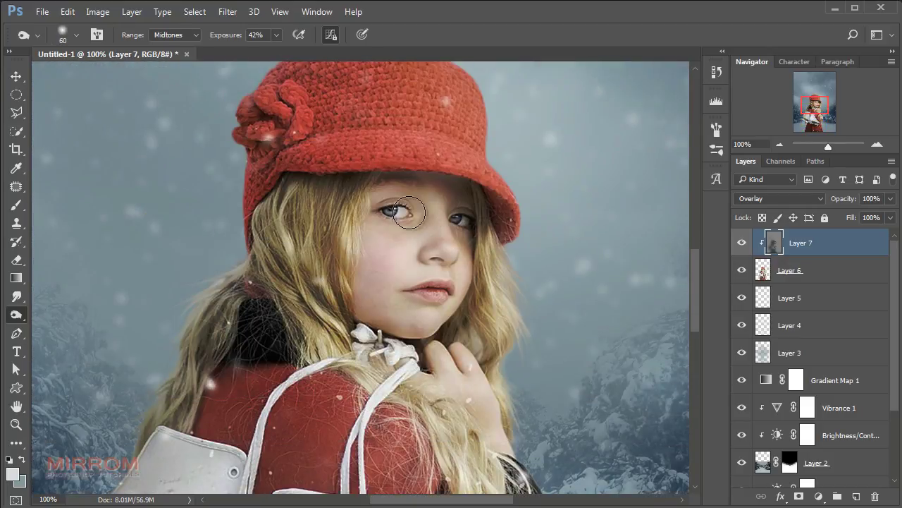
key(ctrl+minus)
key(ctrl+minus)
key(bracketright)
key(bracketright)
key(bracketright)
key(2)
key(4)
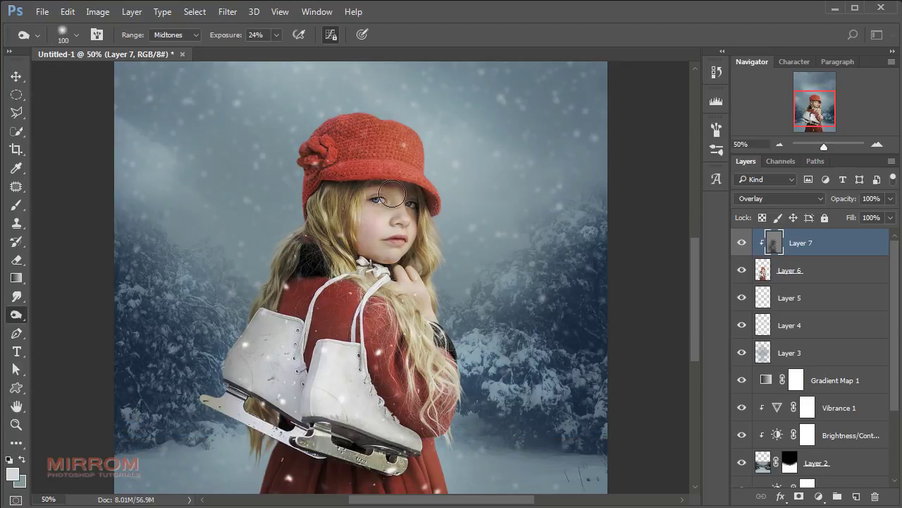
Switch to the Dodge Tool with a 90 brush and 34% exposure.
right_click(22, 317)
click(71, 317)
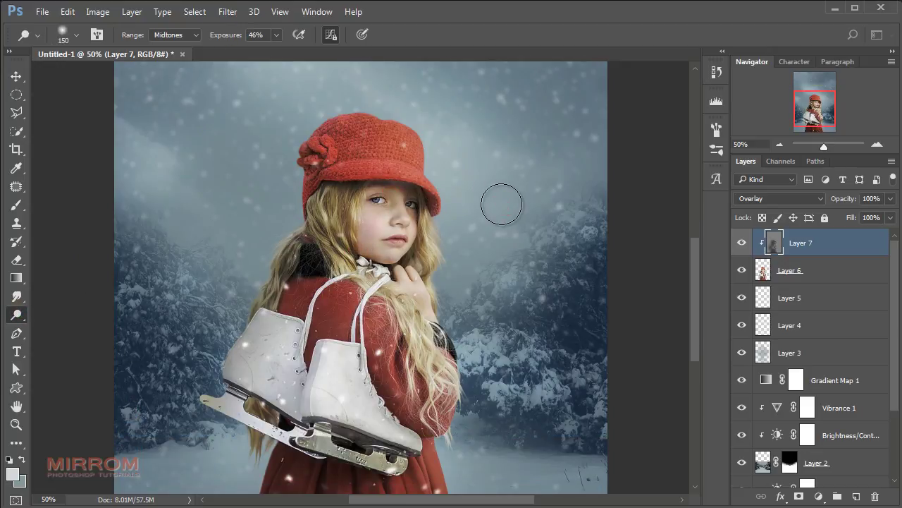
key(bracketright)
key(bracketright)
key(bracketright)
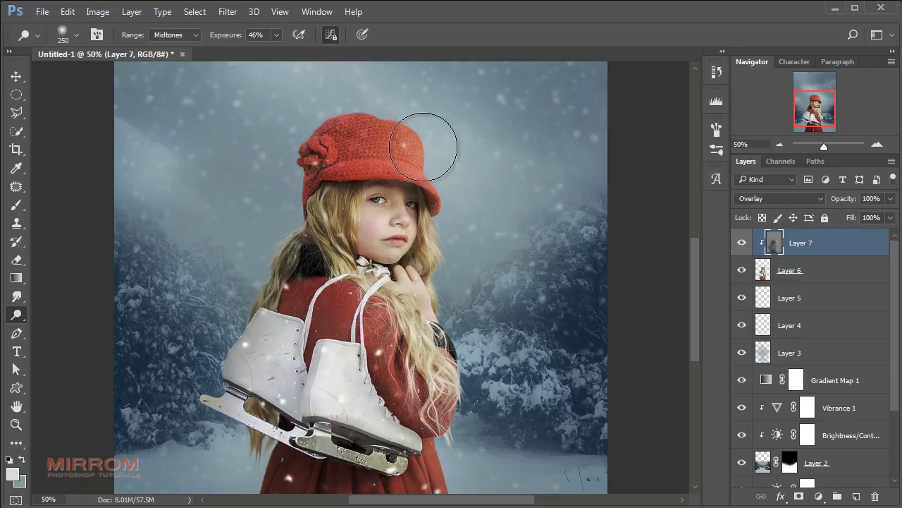
key(bracketleft)
key(bracketleft)
key(bracketleft)
key(bracketleft)
key(bracketleft)
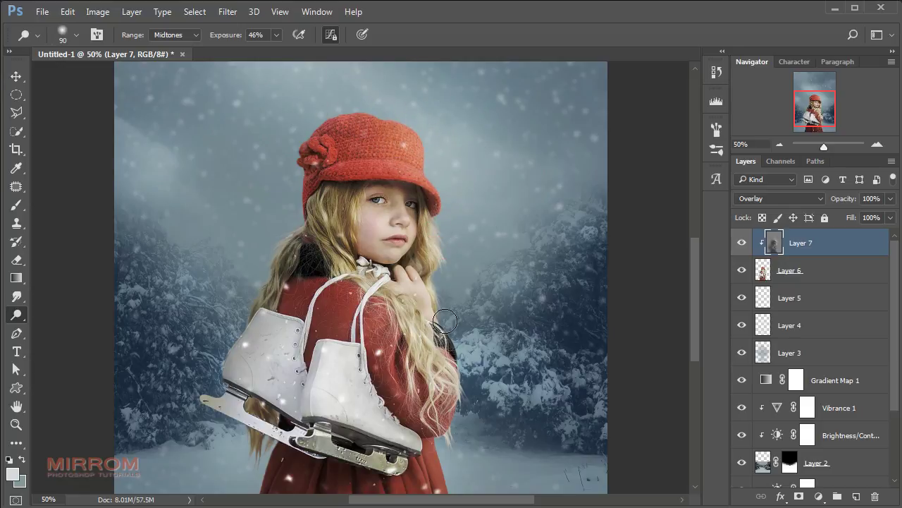
key(bracketleft)
key(bracketleft)
key(bracketleft)
scroll(477, 418, down, 5)
scroll(477, 418, up, 4)
drag(238, 34, 219, 34)
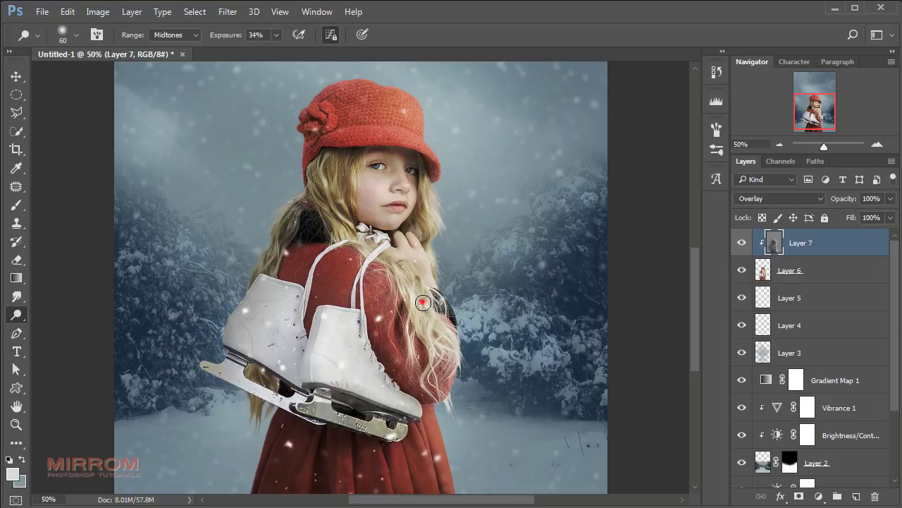
Zoom to 100% and dodge fine highlights with a 20–35 brush.
key(bracketleft)
key(bracketleft)
key(bracketleft)
key(ctrl+plus)
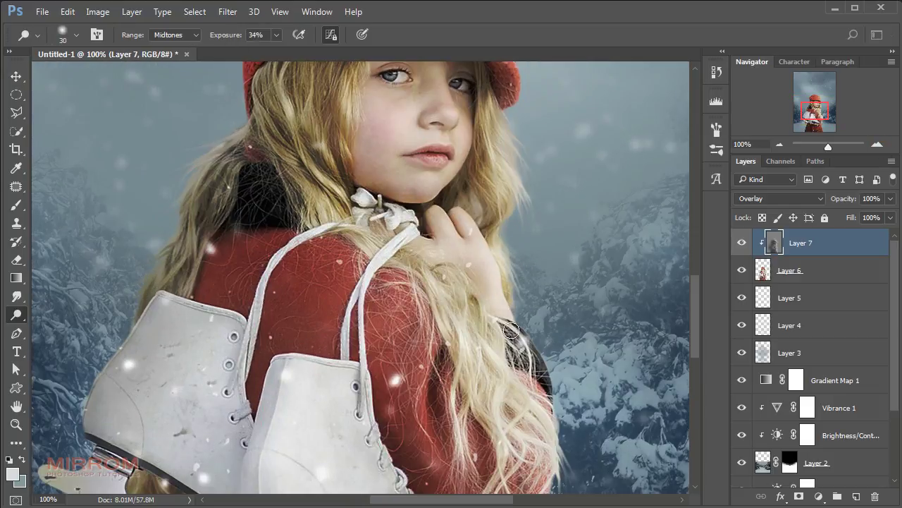
key(bracketleft)
scroll(511, 330, up, 3)
scroll(446, 221, up, 2)
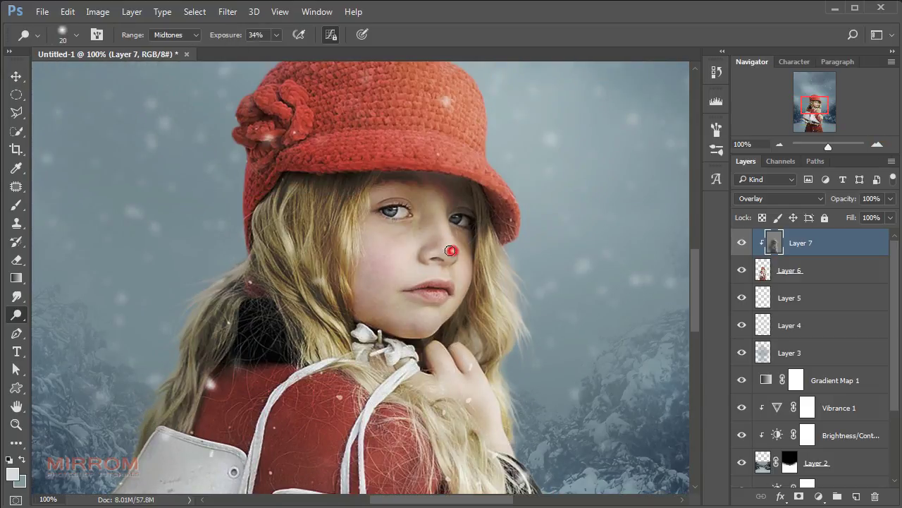
key(bracketright)
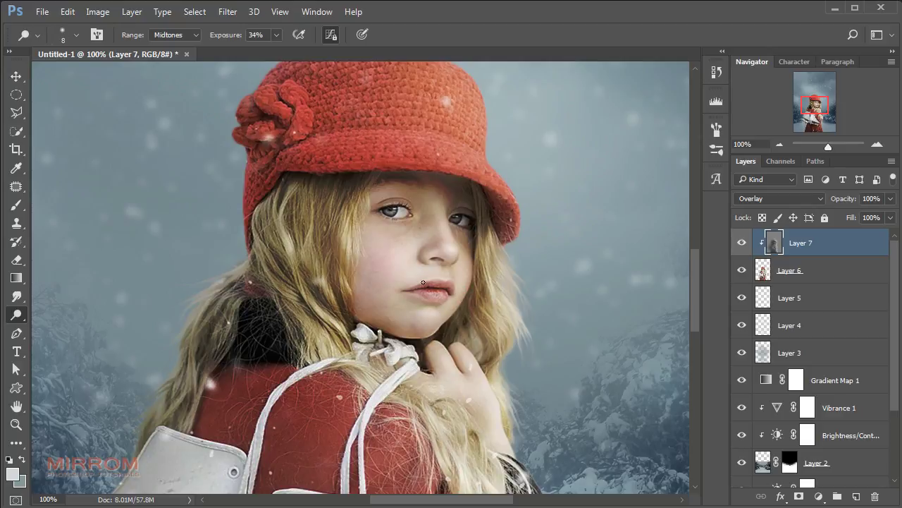
scroll(338, 329, down, 5)
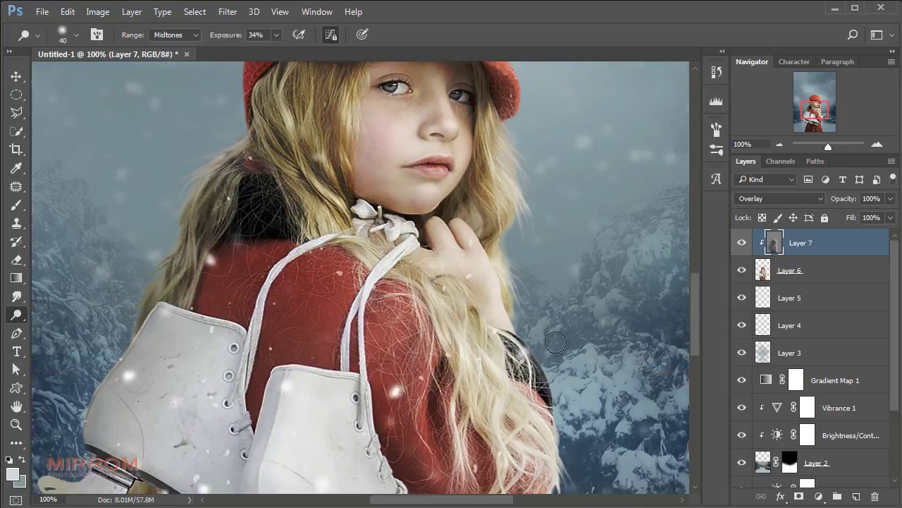
scroll(381, 317, down, 3)
scroll(419, 308, down, 5)
key(bracketright)
key(bracketright)
key(bracketright)
key(bracketright)
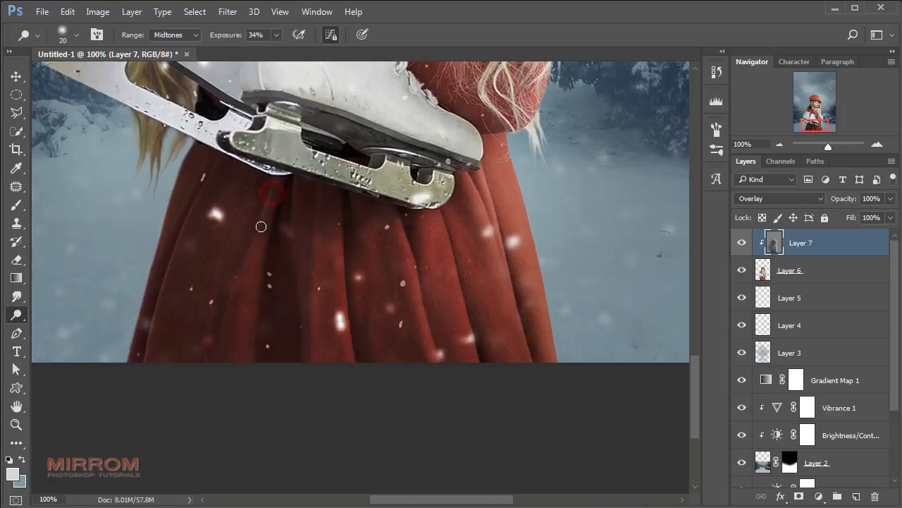
Toggle Layer 7 to compare before and after, then brighten the hand and nearby hair.
key(ctrl+minus)
key(ctrl+minus)
key(ctrl+minus)
click(742, 243)
click(742, 242)
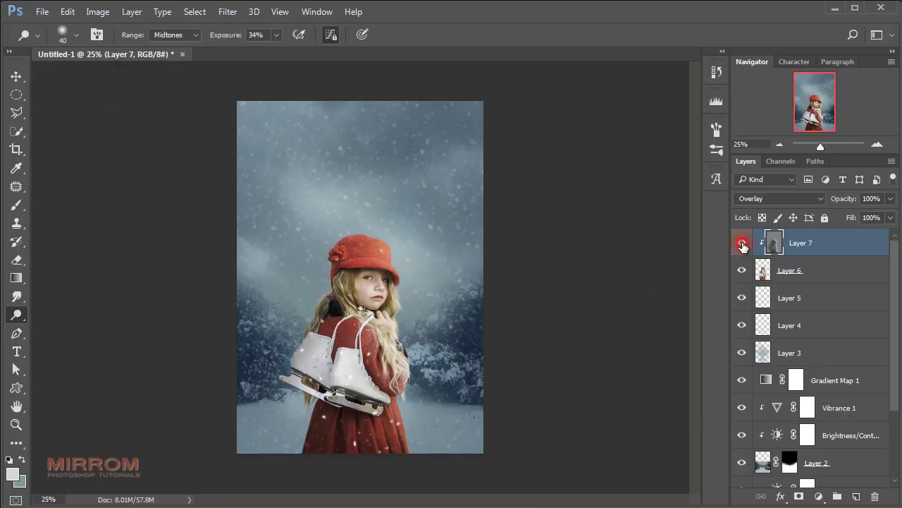
key(ctrl+plus)
key(ctrl+plus)
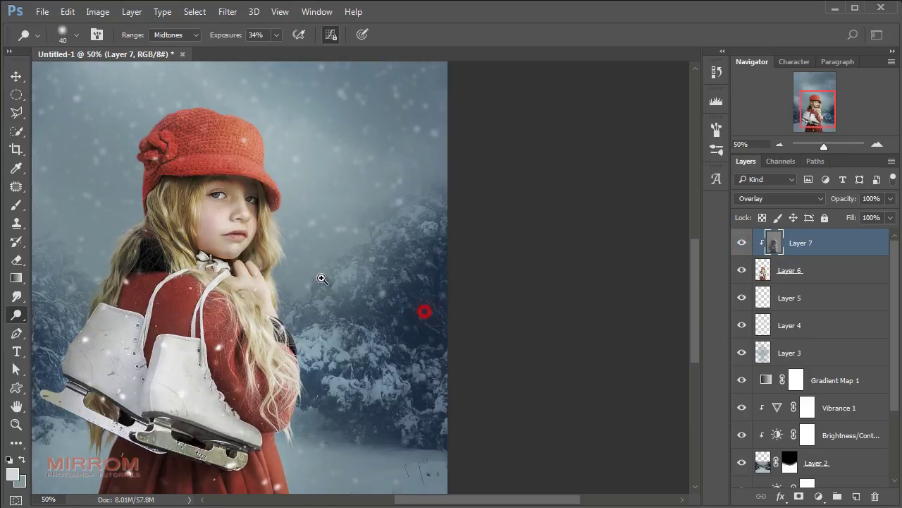
key(ctrl+plus)
key(bracketright)
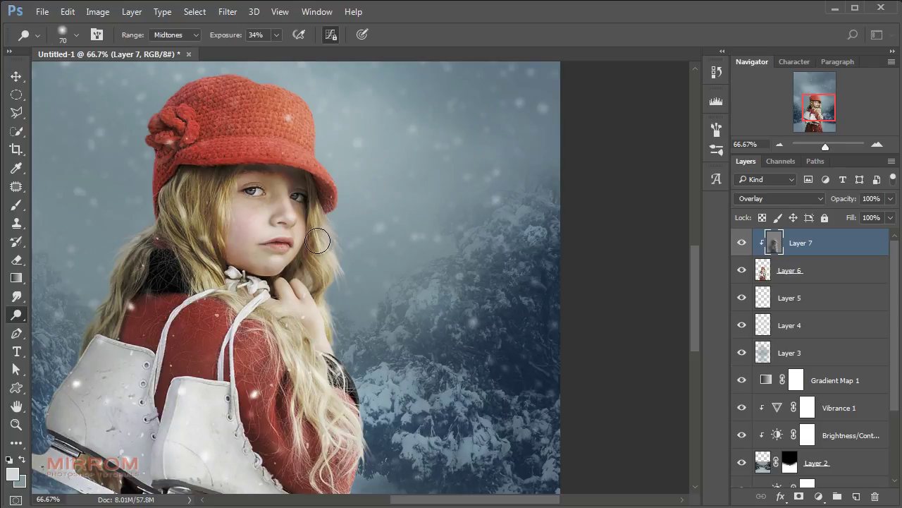
key(bracketright)
key(bracketright)
click(328, 288)
drag(329, 288, 335, 275)
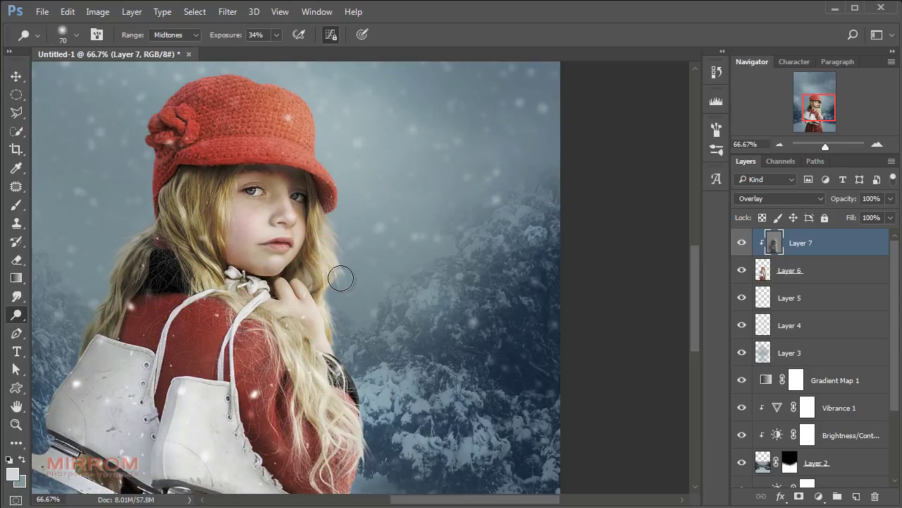
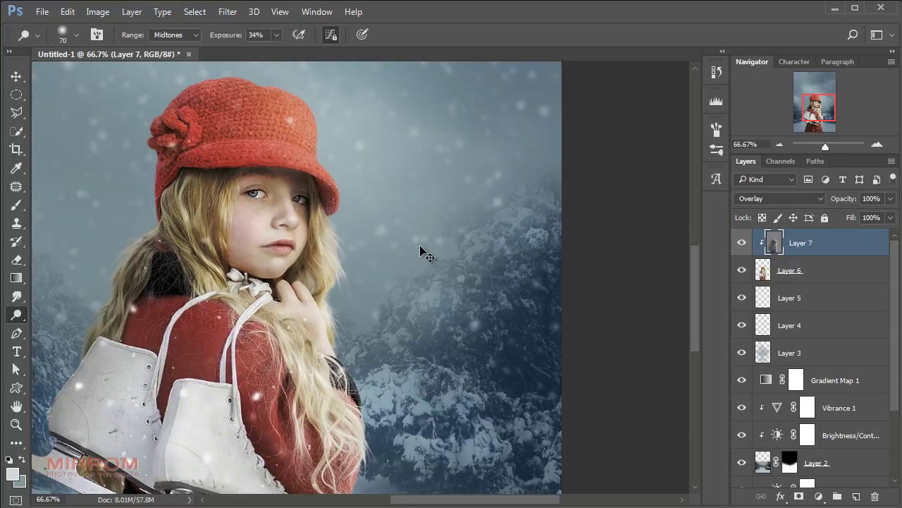
Add a clipped Color Balance layer with midtones at Yellow-Blue about +40 and Cyan-Red about -11.
key(ctrl+minus)
key(ctrl+minus)
key(v)
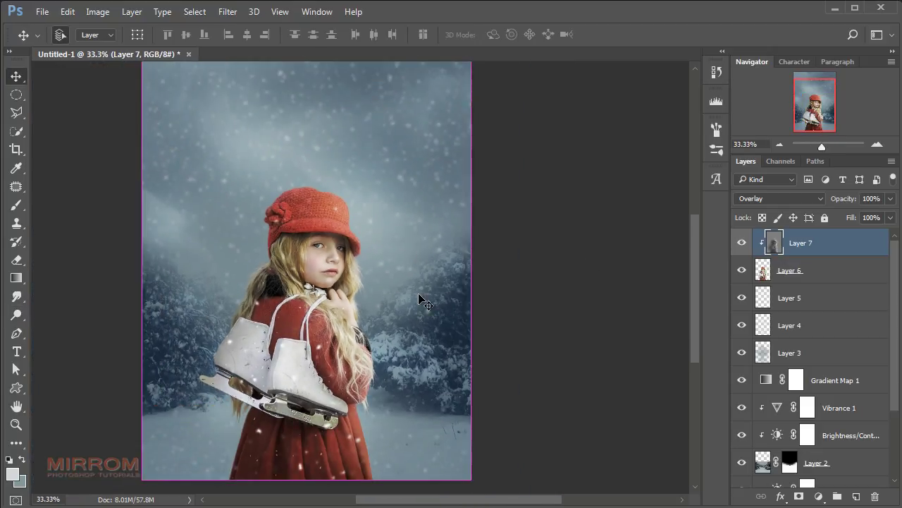
key(ctrl+minus)
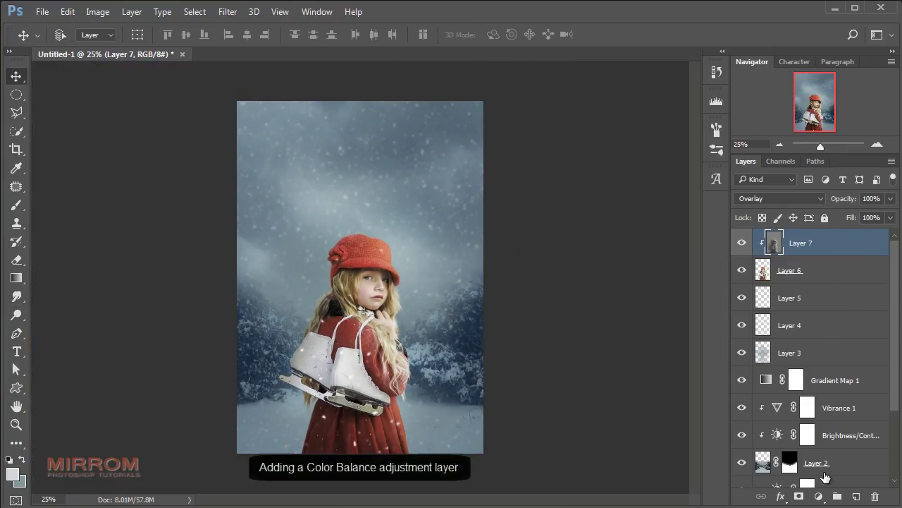
click(819, 496)
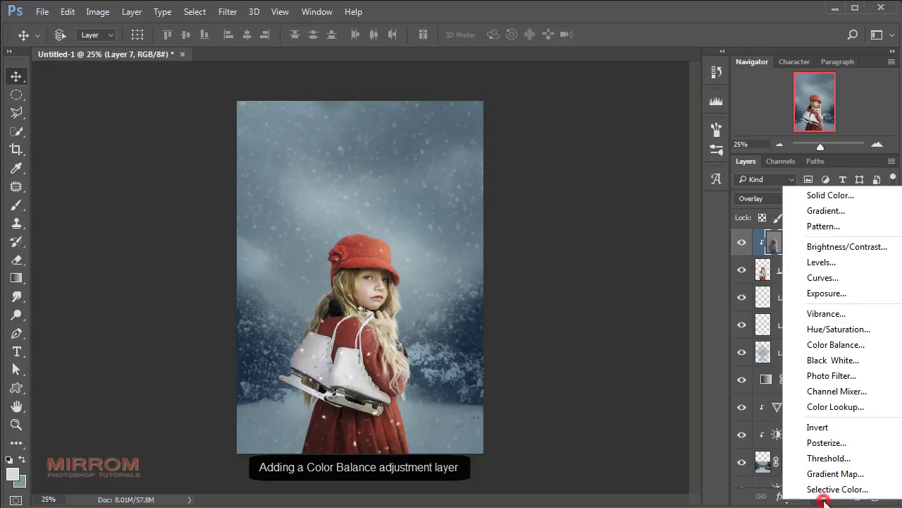
click(834, 345)
click(577, 412)
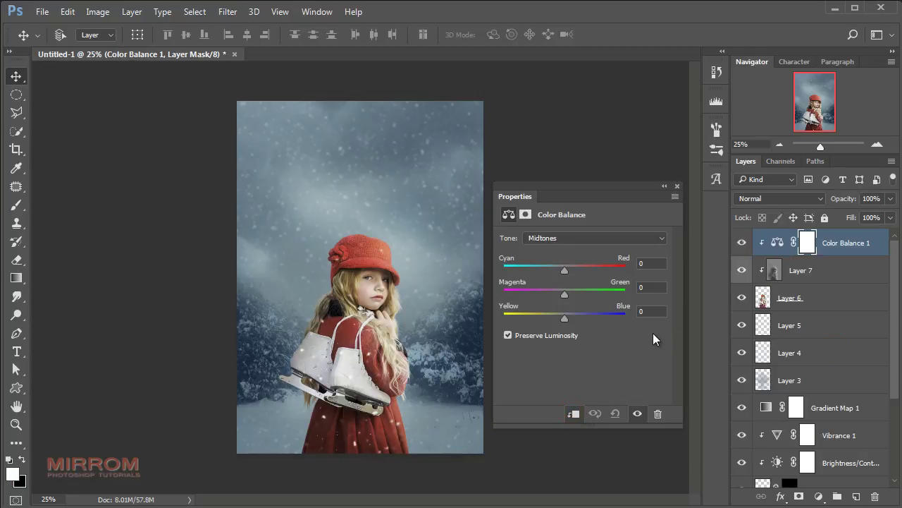
drag(565, 320, 587, 320)
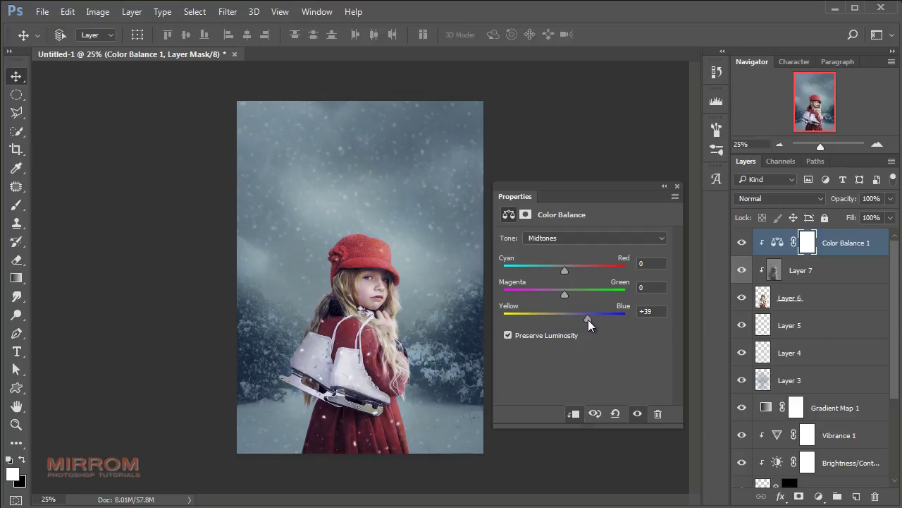
drag(563, 271, 557, 271)
click(676, 187)
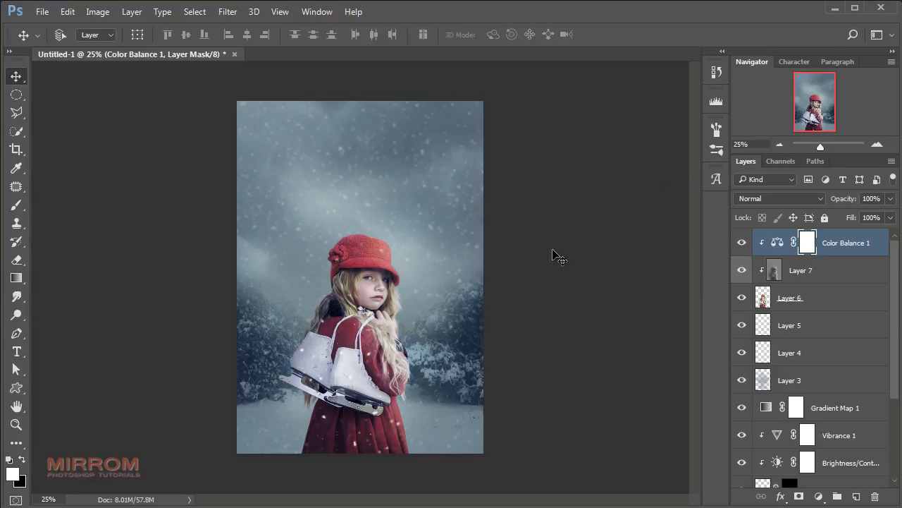
Add a clipped Curves layer: white point lowered, black point lifted, midpoint pulled slightly down.
click(855, 250)
click(821, 496)
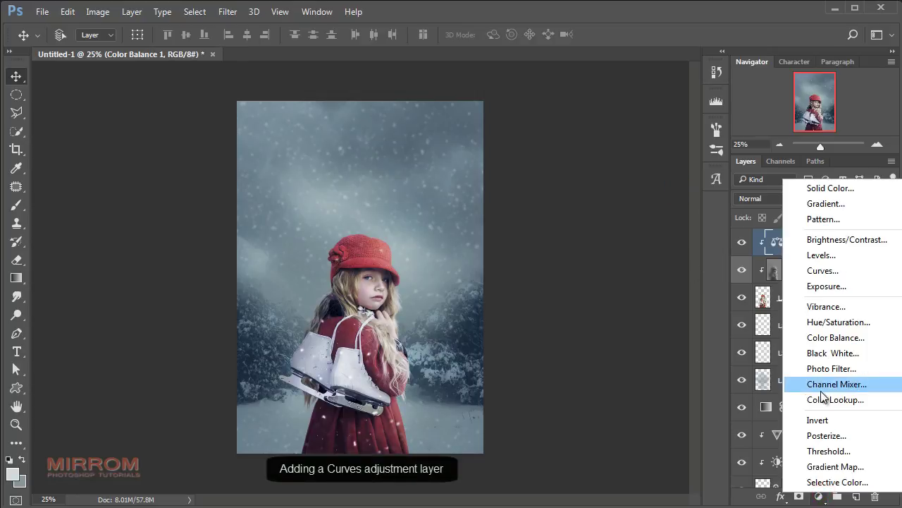
click(823, 274)
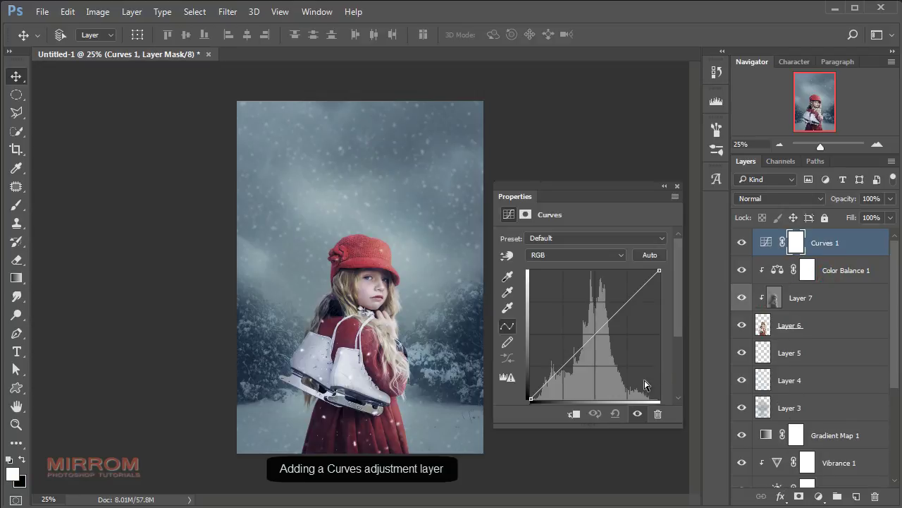
click(573, 414)
drag(661, 273, 687, 291)
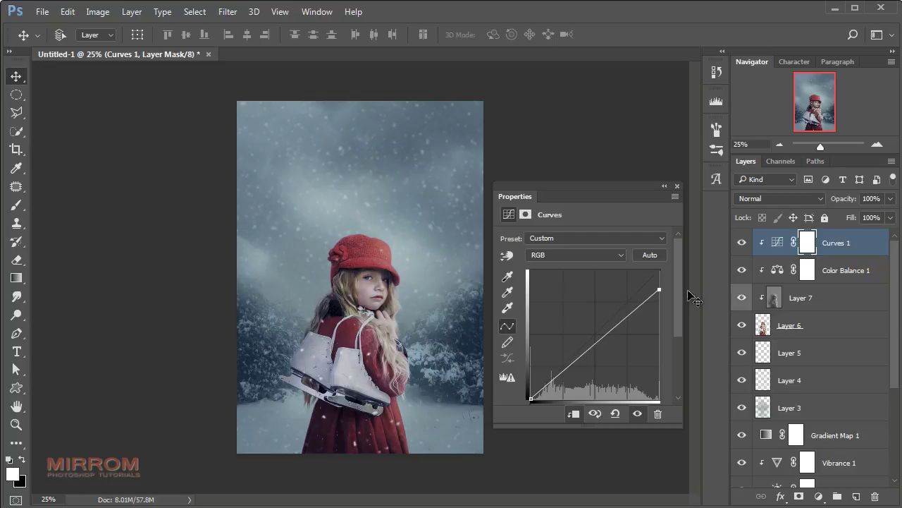
drag(532, 399, 517, 393)
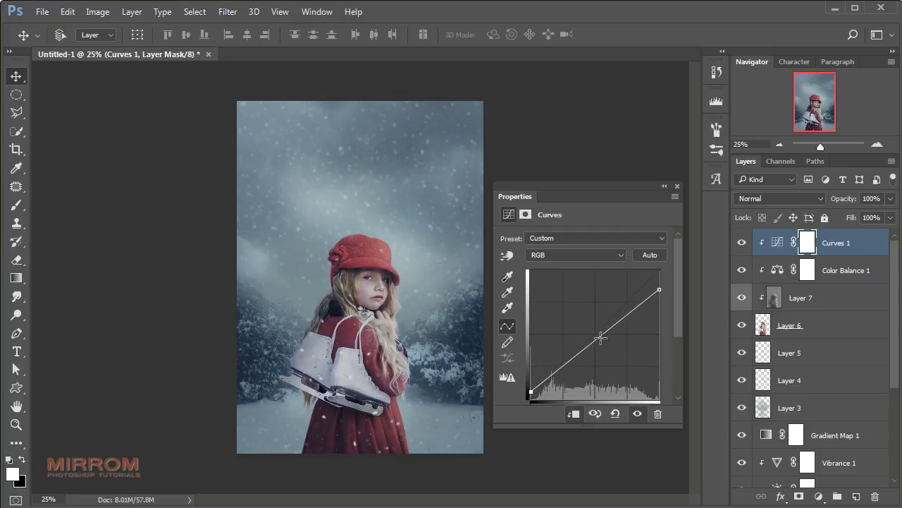
drag(600, 337, 602, 339)
click(677, 186)
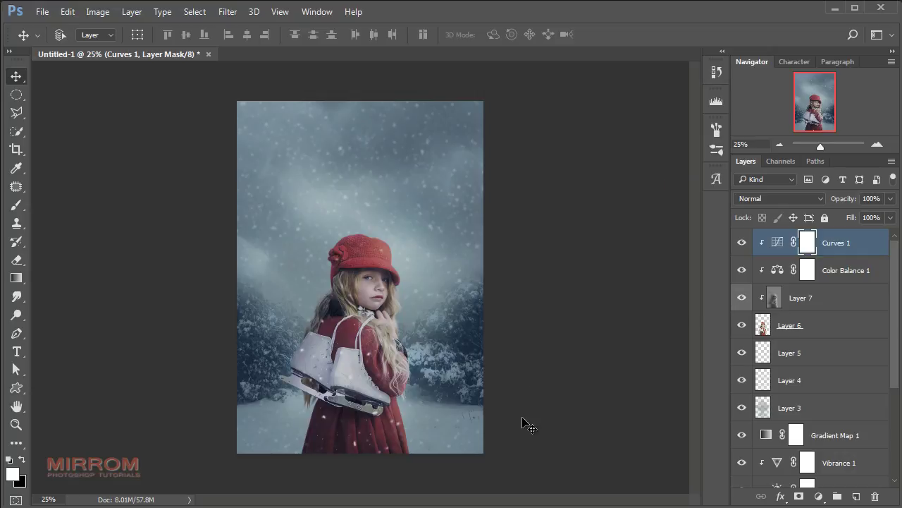
click(857, 240)
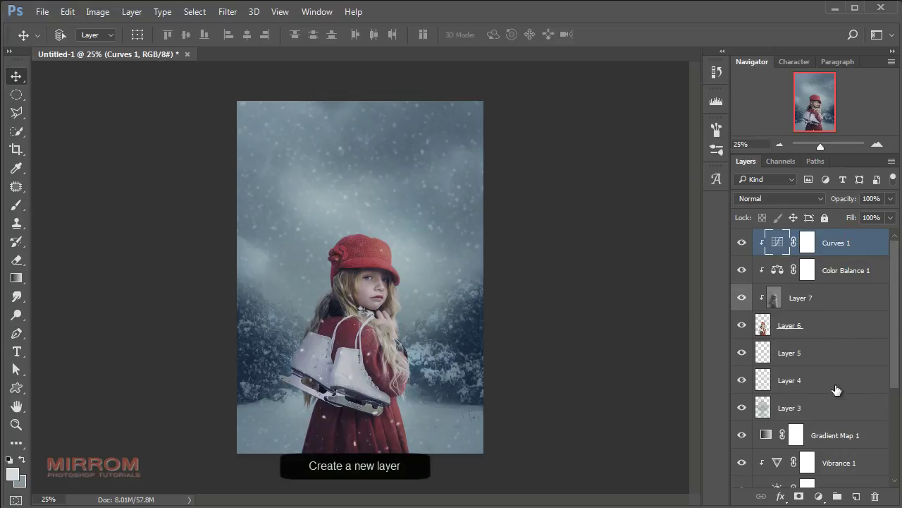
Create a new layer for snow and choose the large snowflake brush 1345.
click(851, 497)
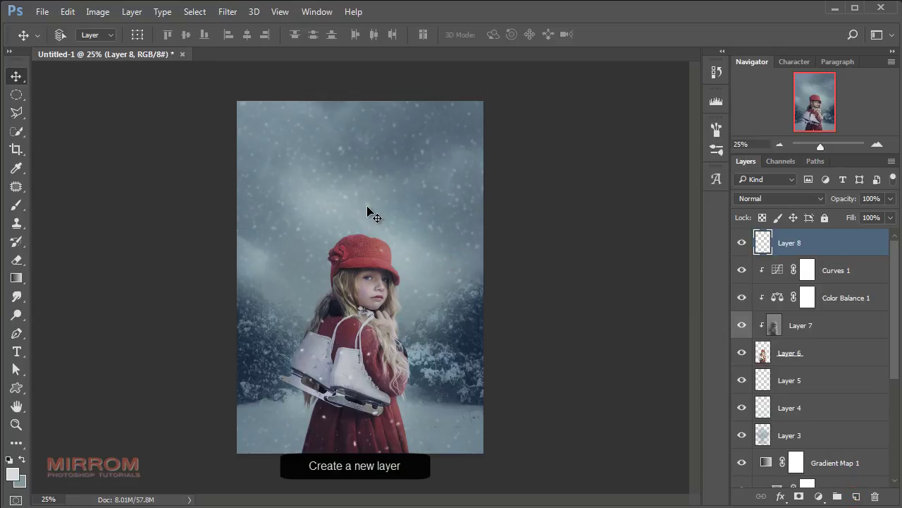
key(b)
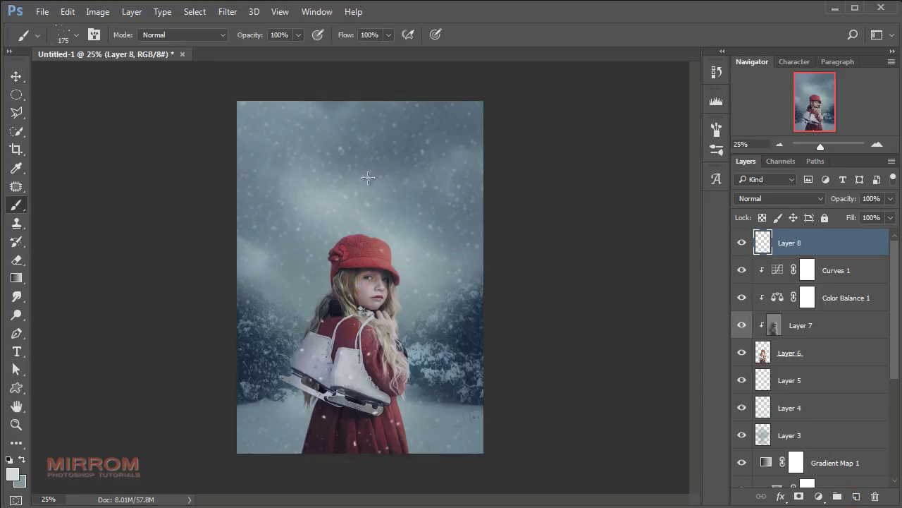
right_click(367, 178)
click(527, 332)
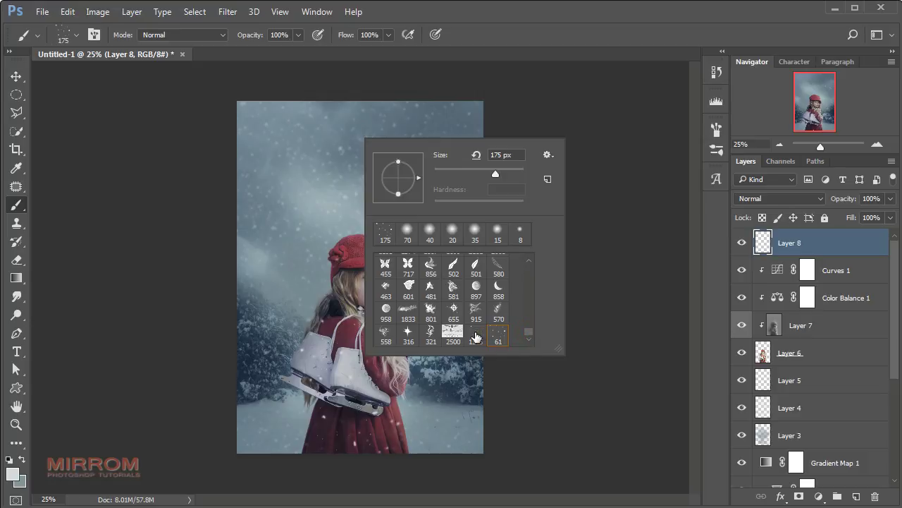
click(476, 331)
click(286, 243)
Stamp large snowflakes across the scene, undoing and redoing stamps until the placement works.
key(ctrl+z)
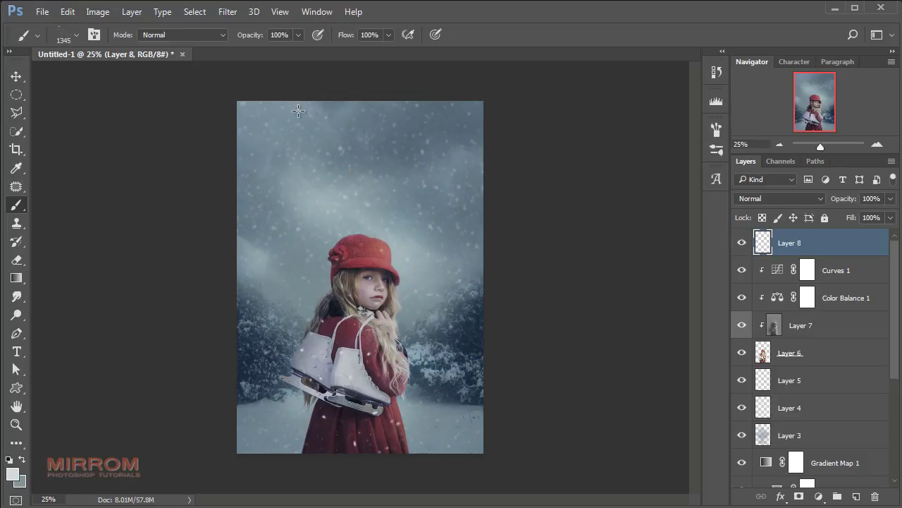
click(313, 154)
key(ctrl+z)
click(360, 221)
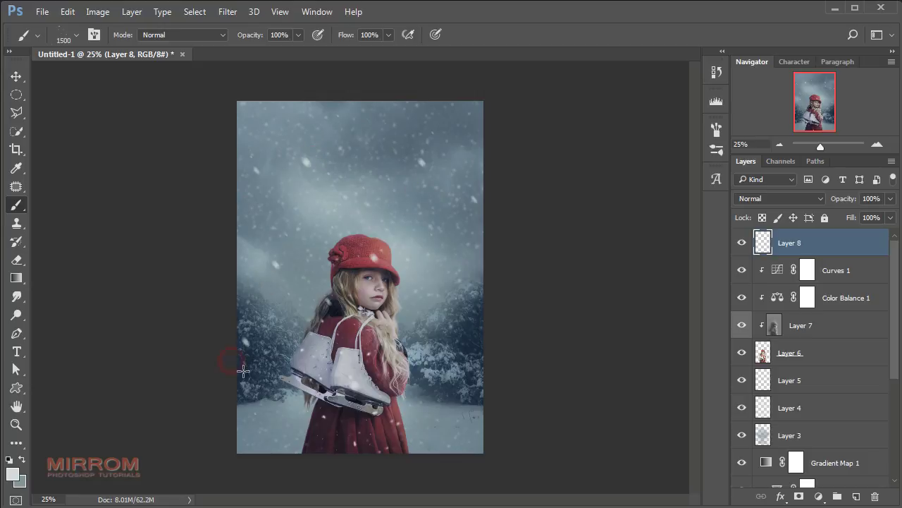
click(421, 209)
key(ctrl+z)
click(408, 229)
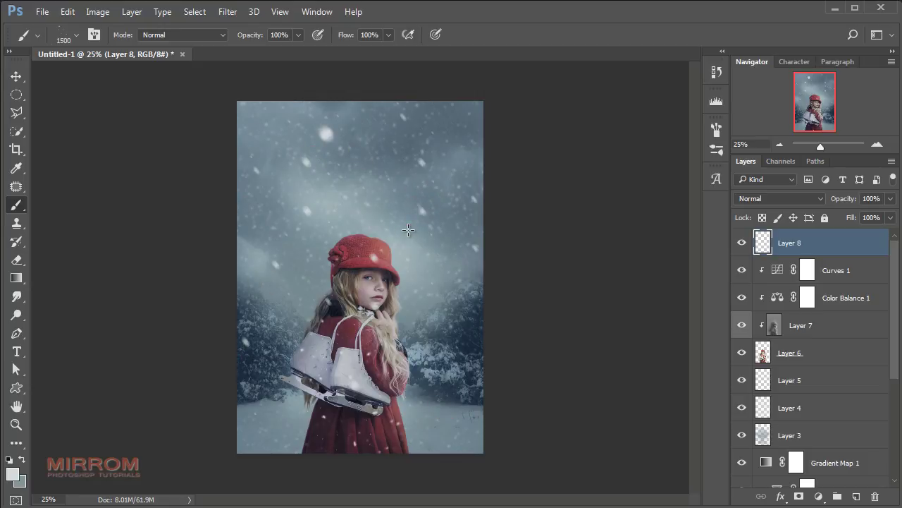
click(211, 339)
Add smaller snowflakes with a reduced brush, then lower the snow layer's opacity to about 83%.
key(bracketleft)
key(bracketleft)
click(492, 318)
click(432, 114)
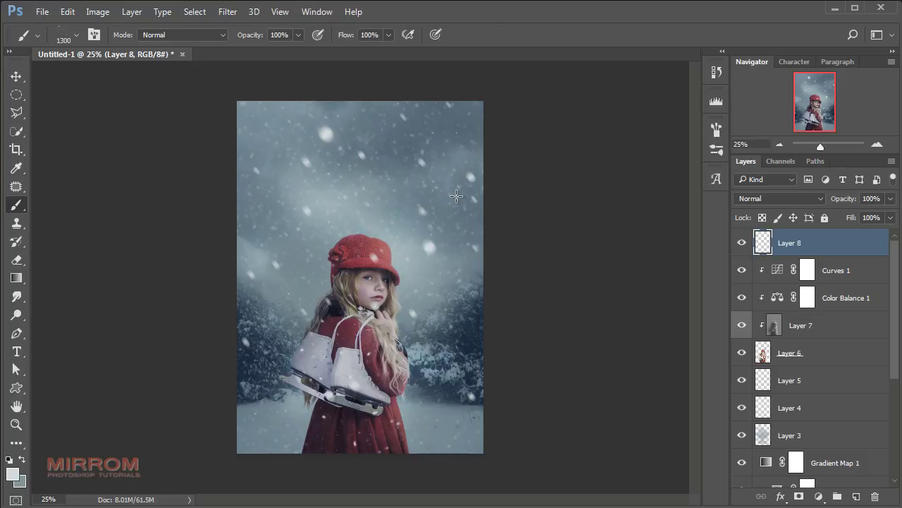
key(v)
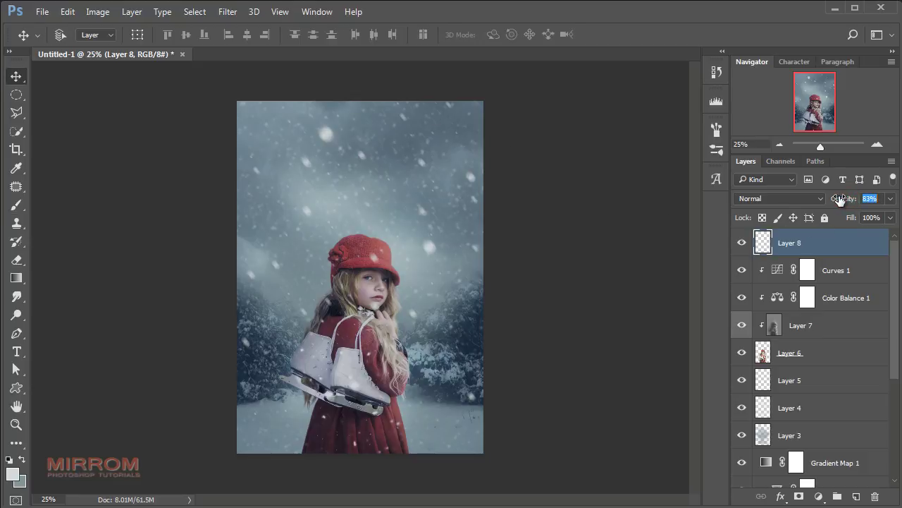
key(Return)
On a new layer, build a dark navy-to-transparent gradient in the Gradient Editor.
click(855, 496)
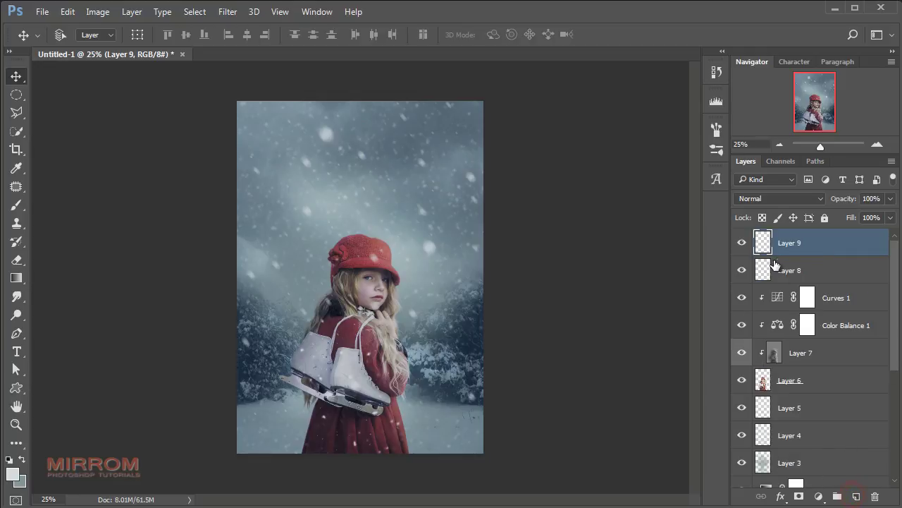
click(17, 277)
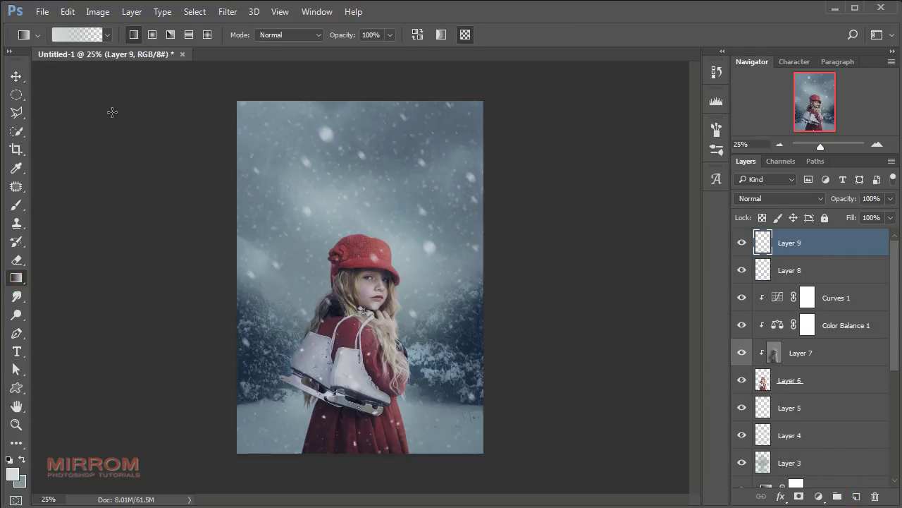
click(79, 36)
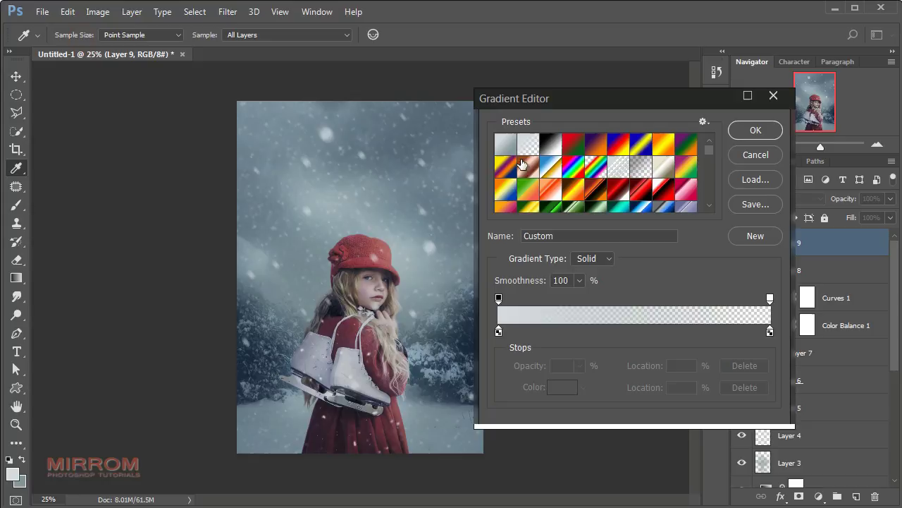
click(499, 331)
click(561, 387)
click(608, 243)
mouse_move(536, 281)
mouse_down()
mouse_move(518, 308)
mouse_move(433, 325)
mouse_up()
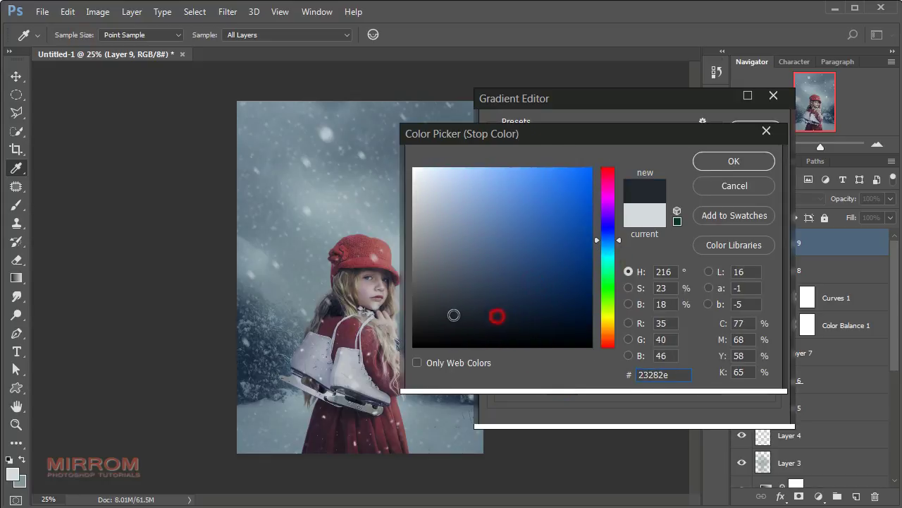
click(700, 169)
click(770, 298)
drag(547, 362, 509, 374)
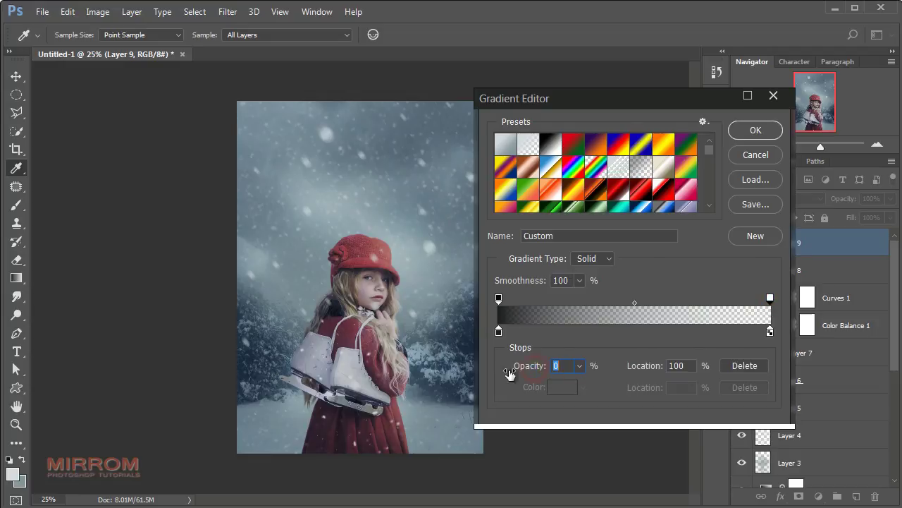
click(737, 131)
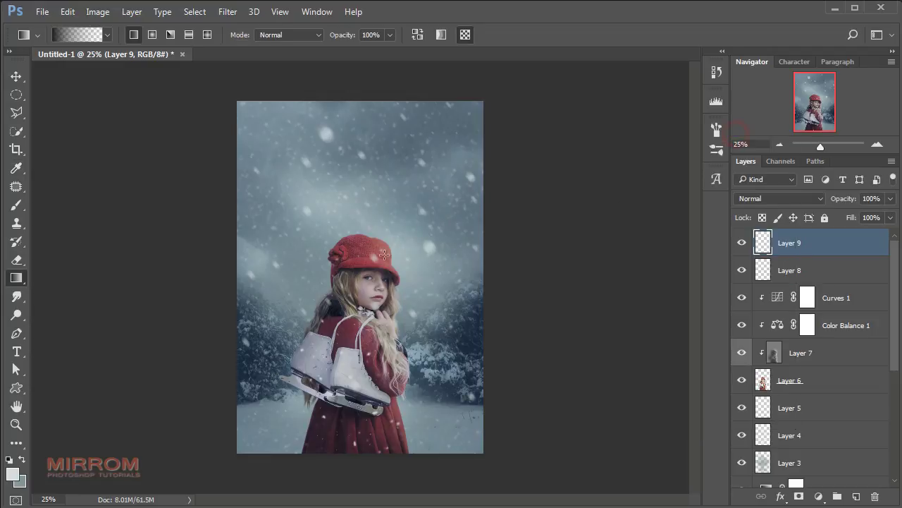
Drag a radial, dithered, reversed gradient across the canvas to darken the edges around the girl.
click(157, 40)
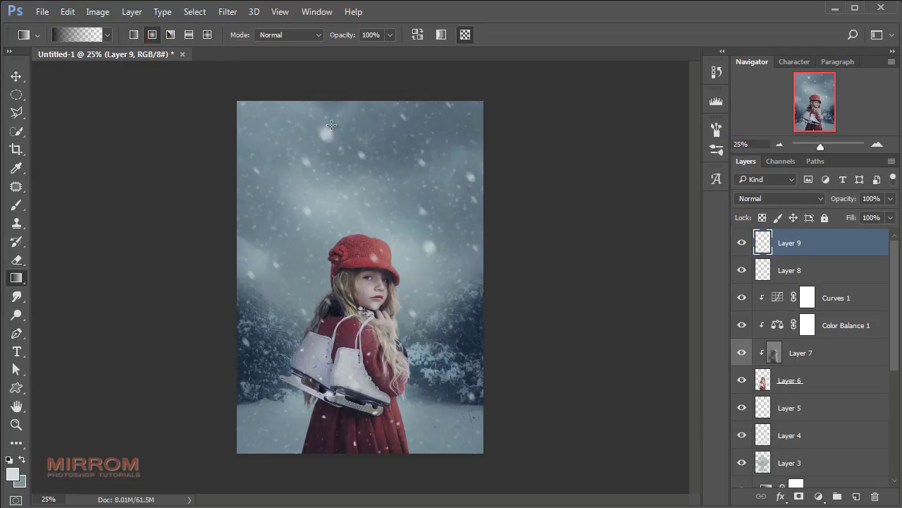
click(439, 38)
click(422, 36)
drag(335, 212, 289, 275)
key(ctrl+z)
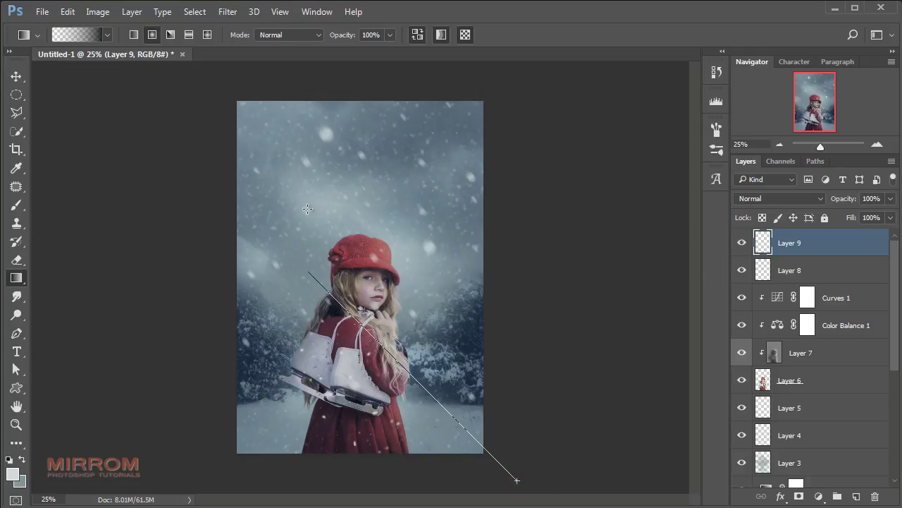
drag(516, 477, 292, 181)
drag(493, 402, 275, 135)
key(v)
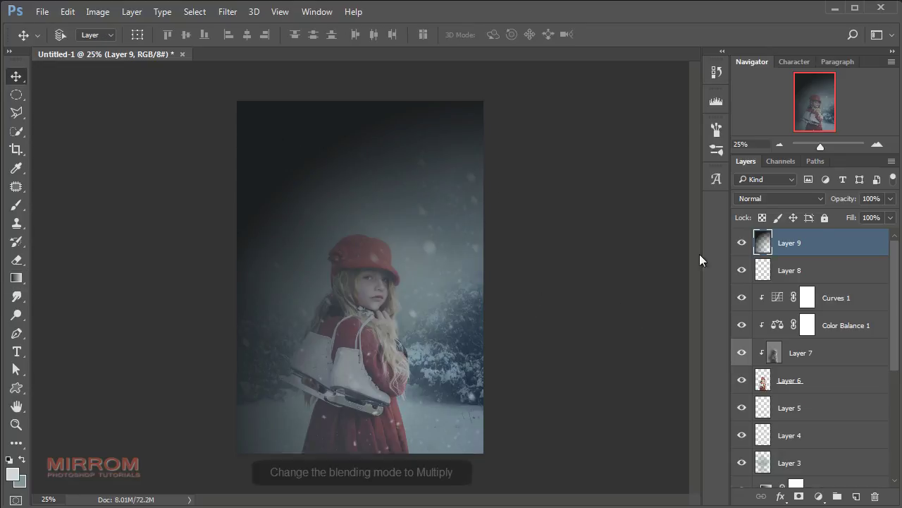
Set Layer 9 to Multiply and enlarge it to about 128% beyond the canvas edges.
click(781, 198)
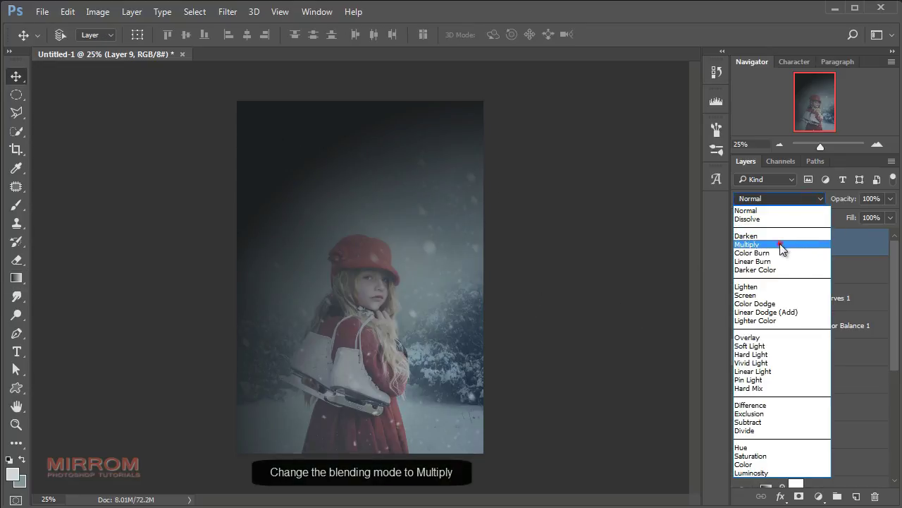
click(779, 243)
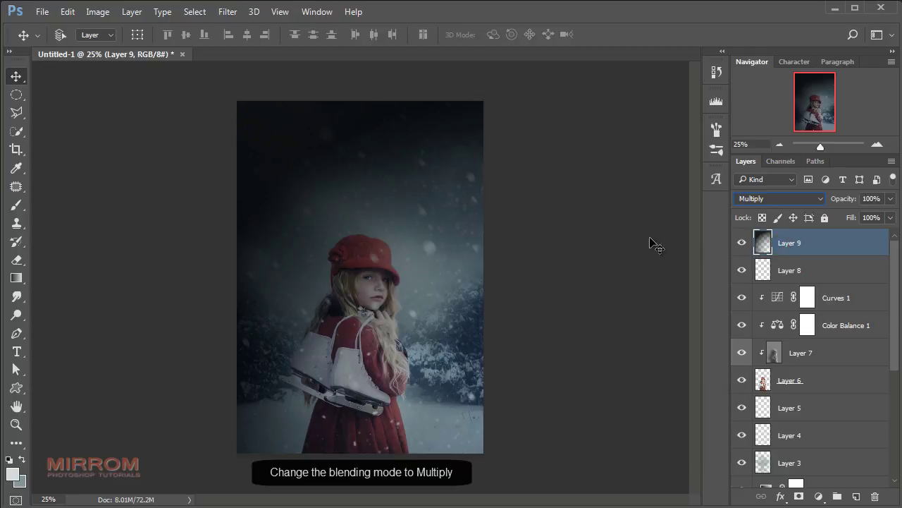
click(779, 144)
key(ctrl+t)
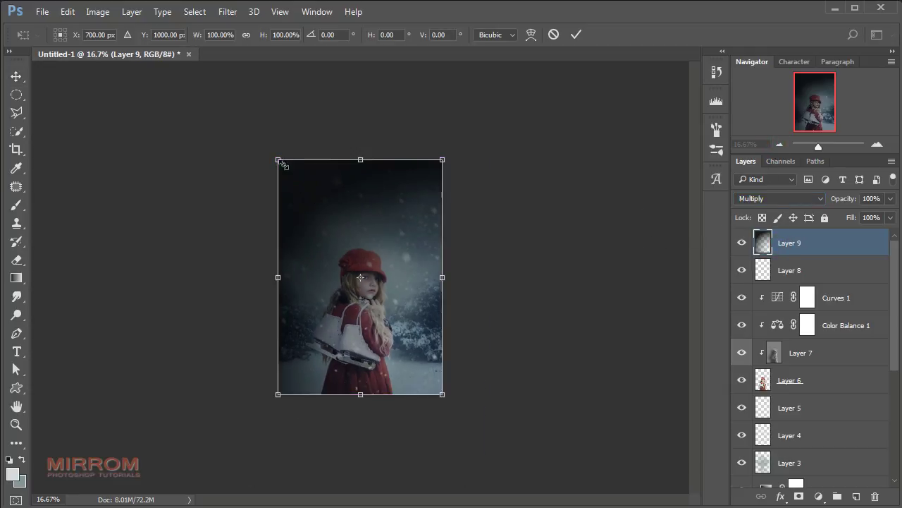
drag(278, 160, 263, 138)
drag(442, 138, 448, 129)
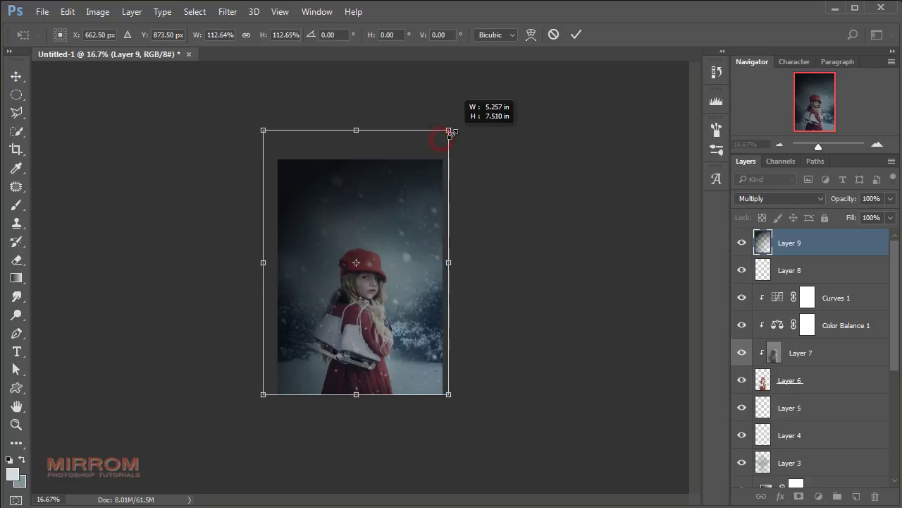
drag(262, 129, 248, 124)
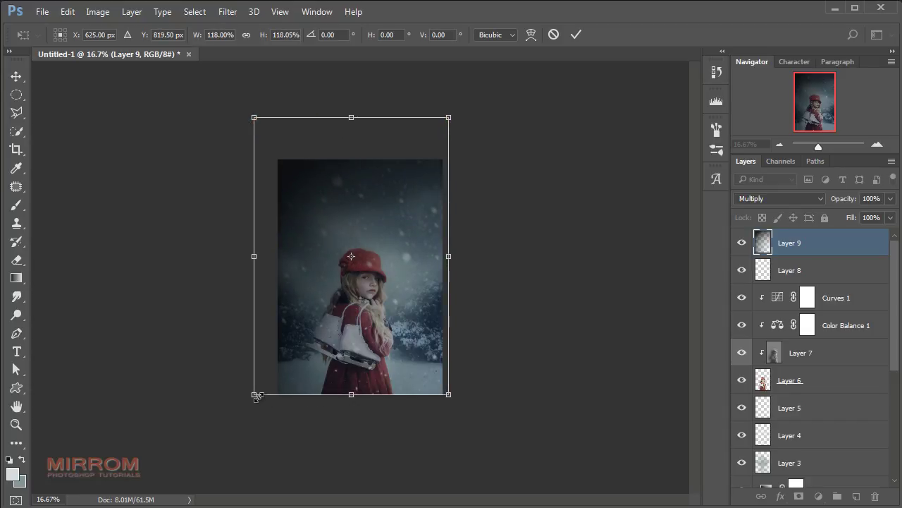
drag(253, 394, 232, 414)
drag(405, 336, 410, 327)
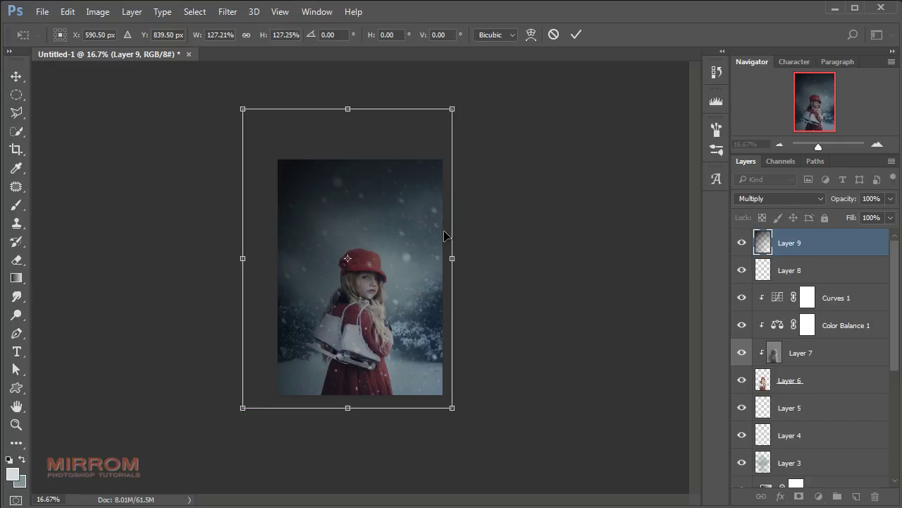
click(579, 37)
Lower Layer 9's opacity to 88%, comparing the image with and without it.
click(742, 243)
click(742, 243)
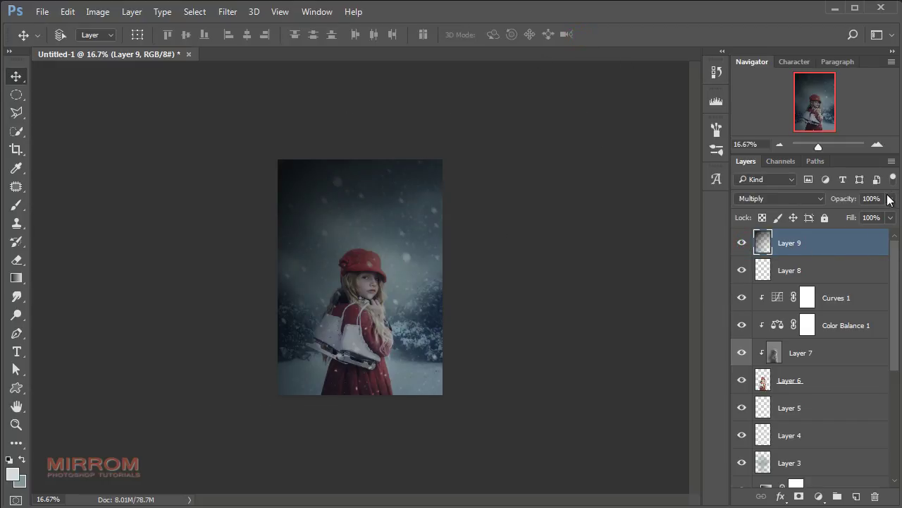
click(889, 199)
drag(889, 214, 877, 217)
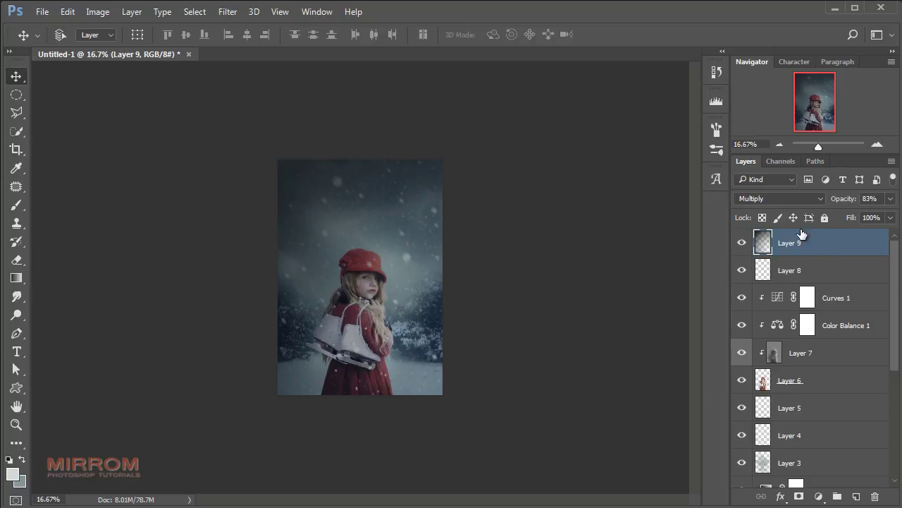
key(ctrl+plus)
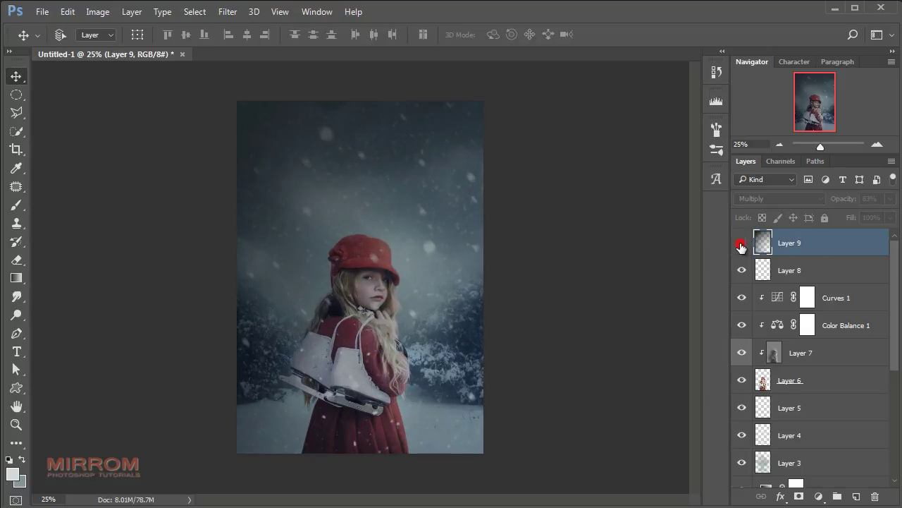
click(742, 242)
click(742, 242)
click(741, 243)
click(742, 242)
click(877, 199)
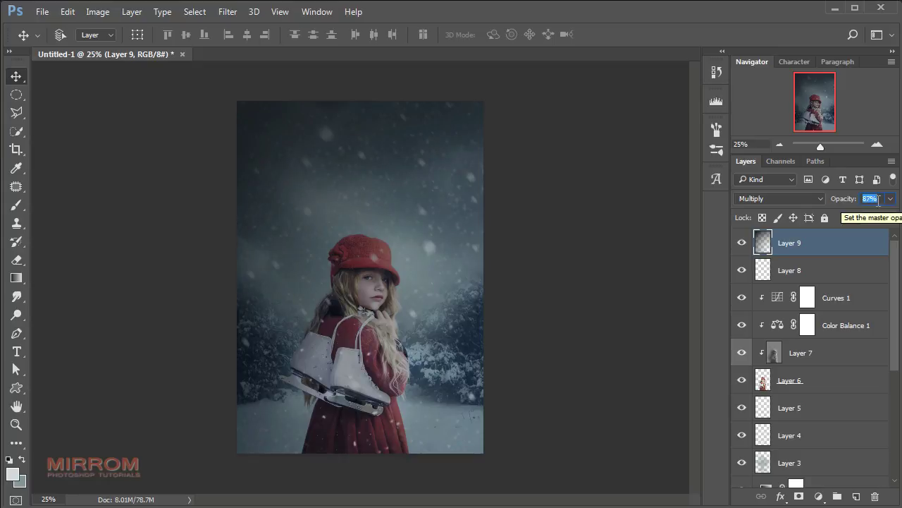
text(88)
key(Return)
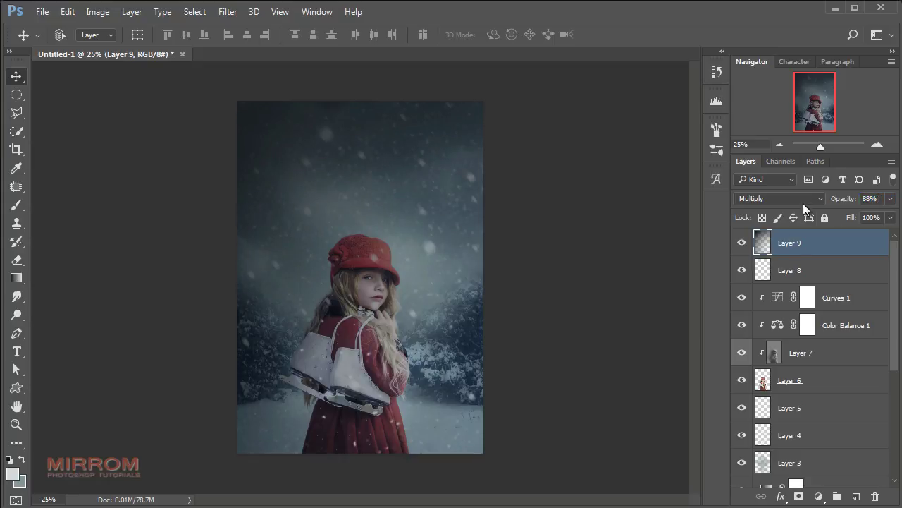
On a new layer, paint a 600 px soft round white glow beside the girl's face and nudge it into place.
click(856, 497)
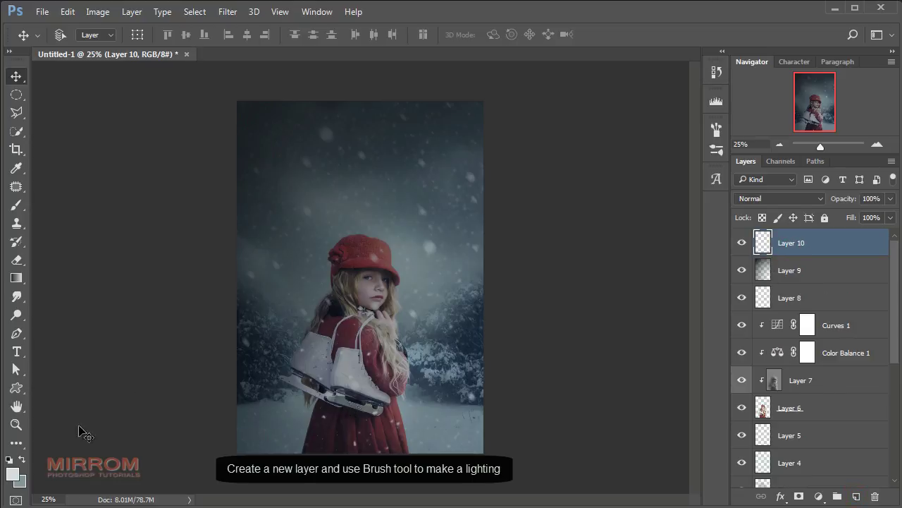
key(b)
right_click(343, 214)
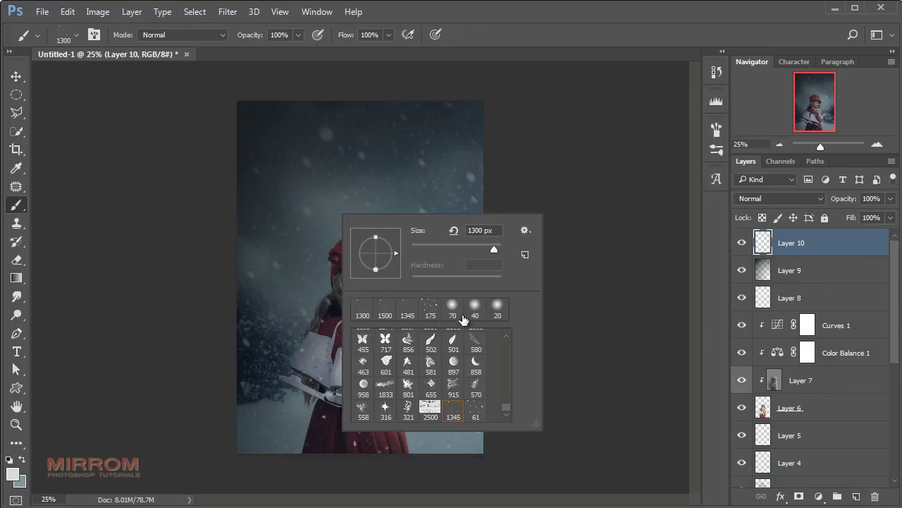
click(469, 310)
click(546, 182)
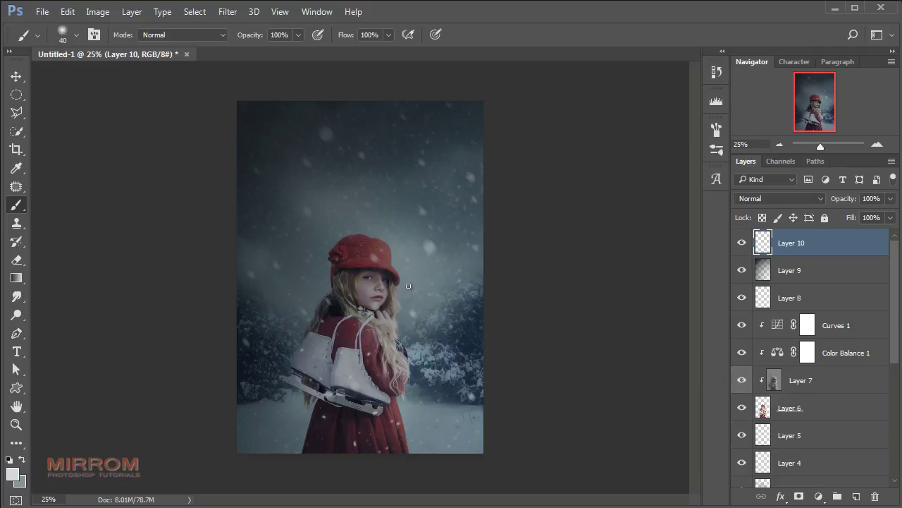
click(399, 296)
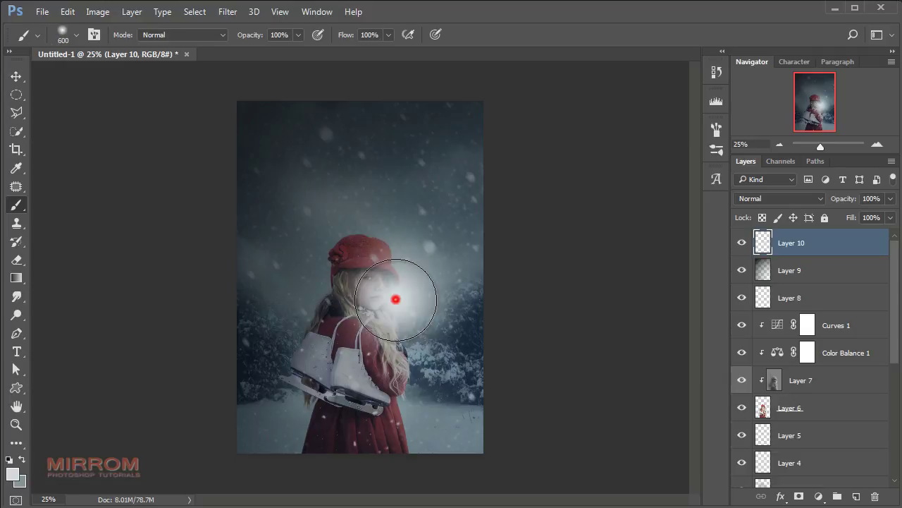
key(v)
drag(411, 306, 406, 308)
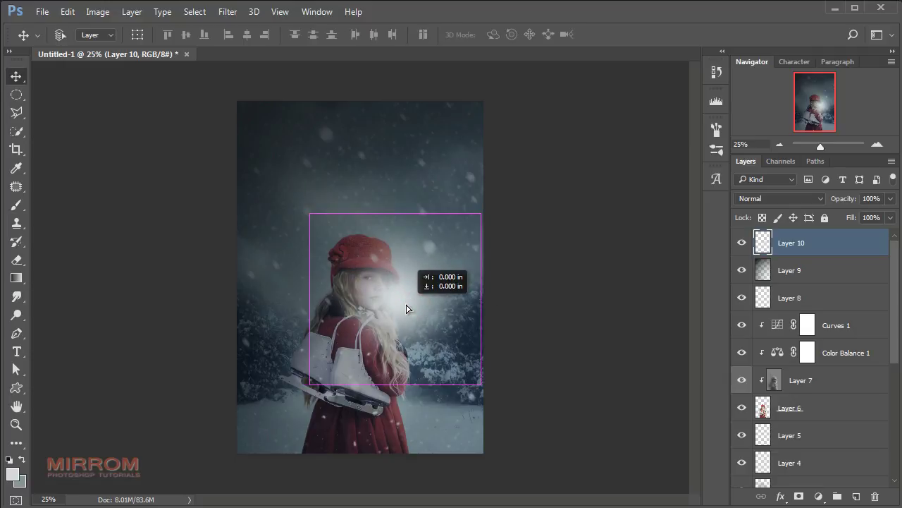
drag(407, 308, 409, 313)
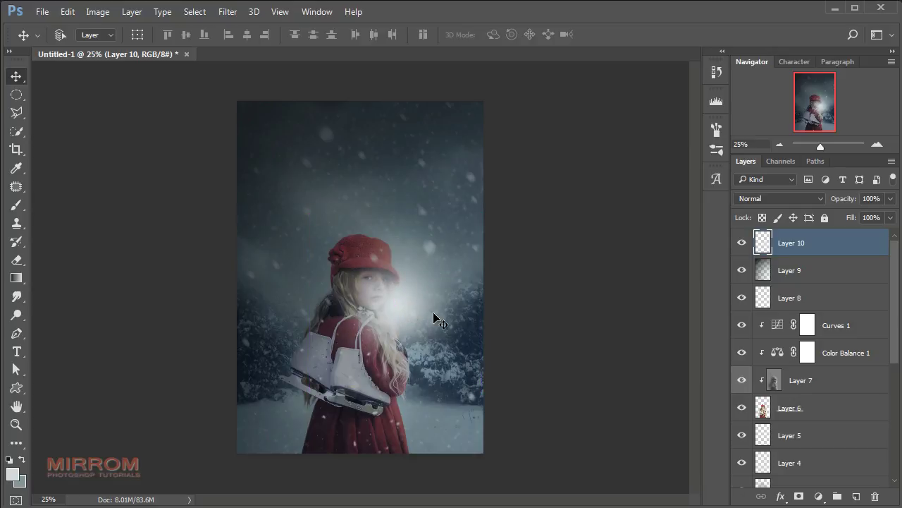
key(ctrl+plus)
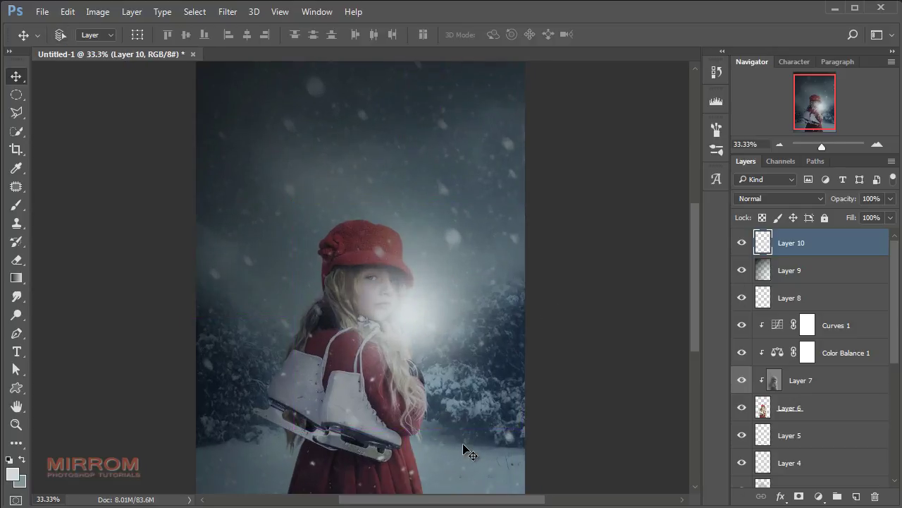
drag(399, 503, 447, 503)
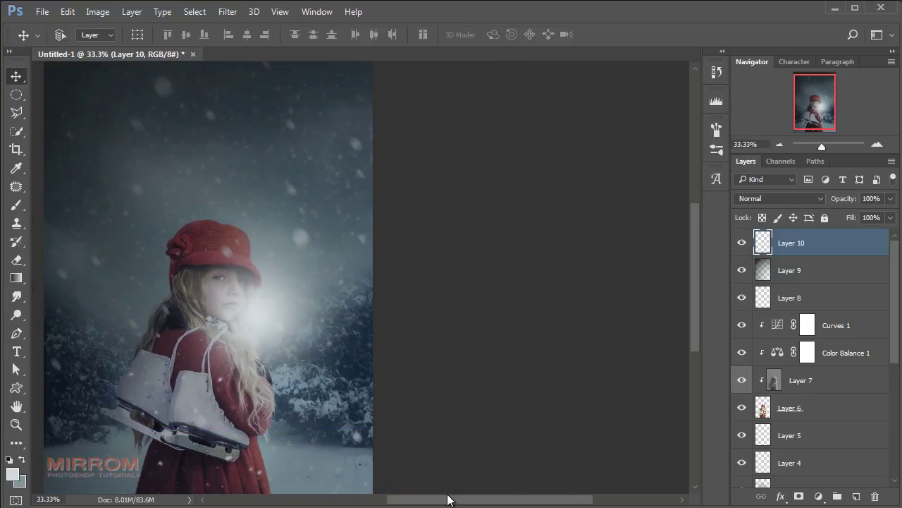
Set Layer 10's fill to 0% and add a #845e5e Color Overlay in Linear Dodge (Add) mode.
click(891, 217)
drag(875, 233, 816, 233)
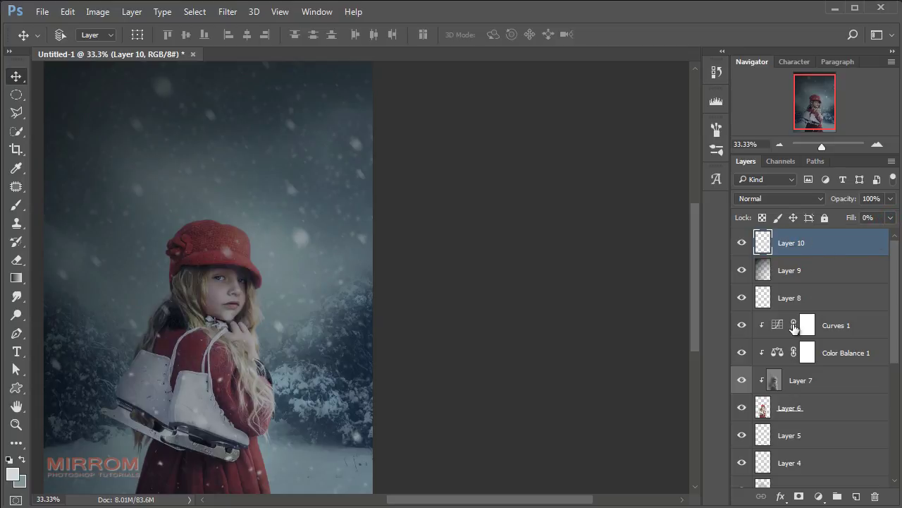
click(781, 496)
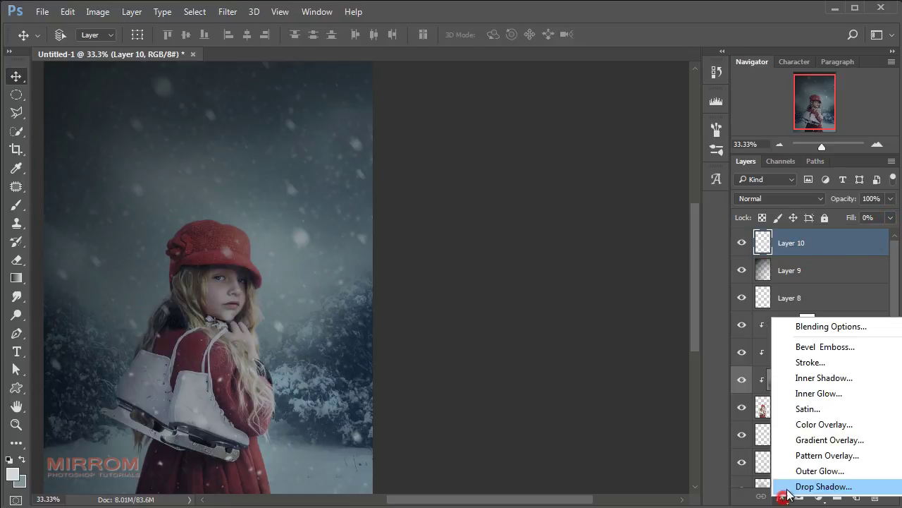
click(808, 425)
click(641, 150)
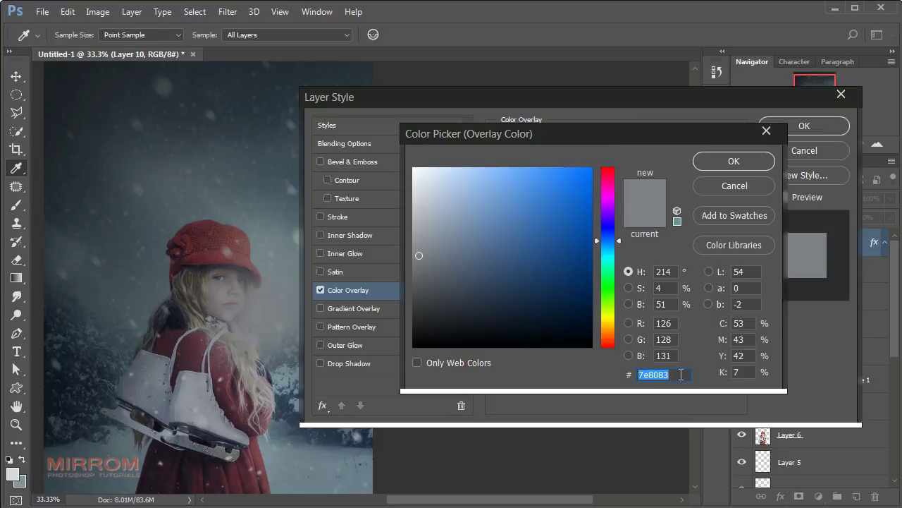
text(845e)
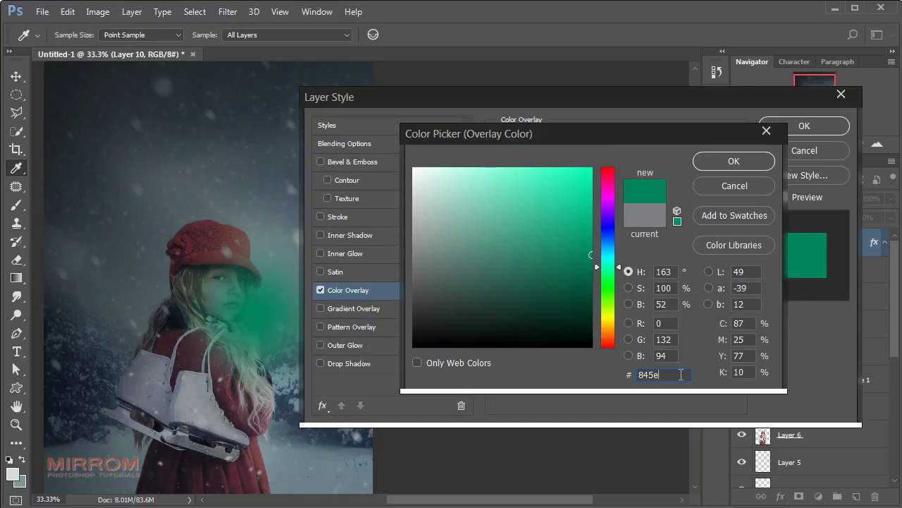
text(5e)
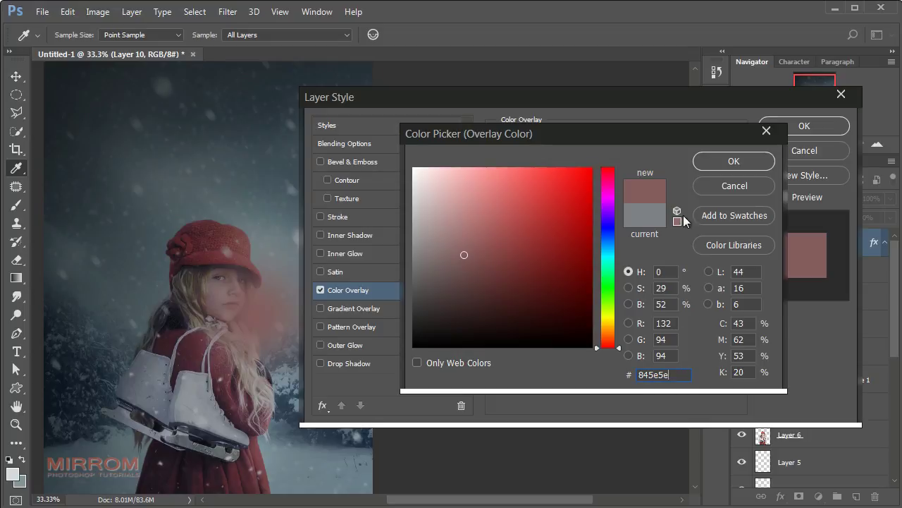
click(733, 163)
click(623, 145)
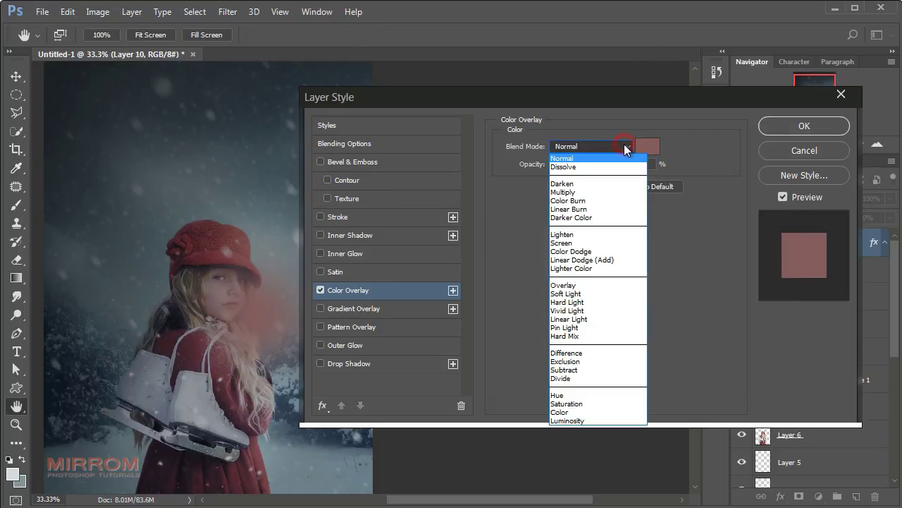
click(612, 261)
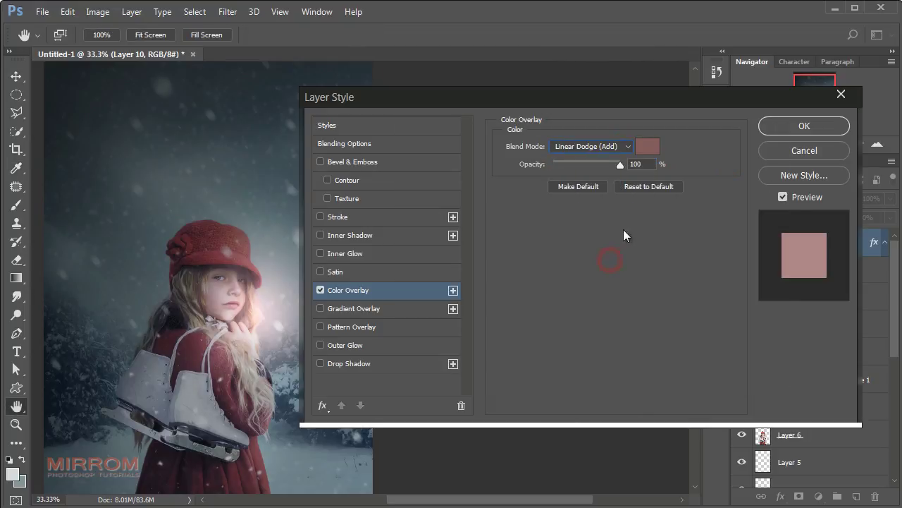
Apply the overlay style, move the glow beside the face, and enlarge it slightly.
click(787, 129)
key(v)
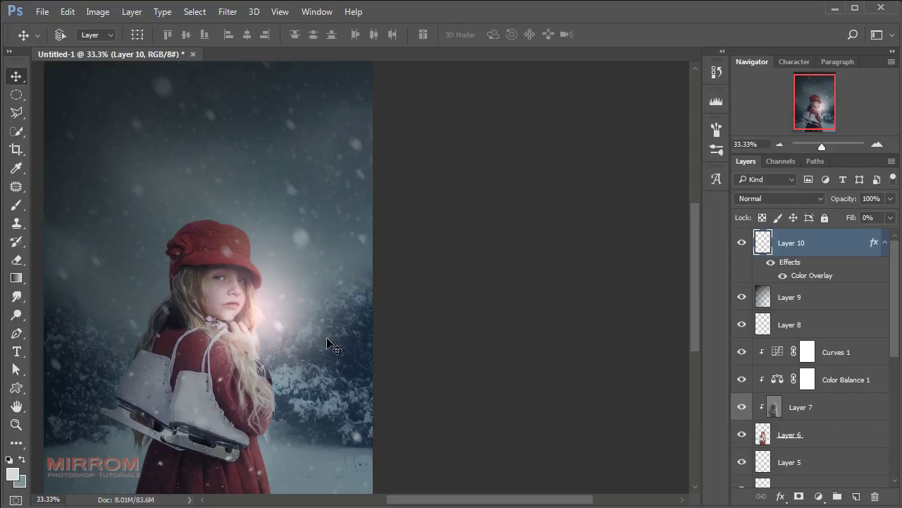
drag(279, 321, 276, 315)
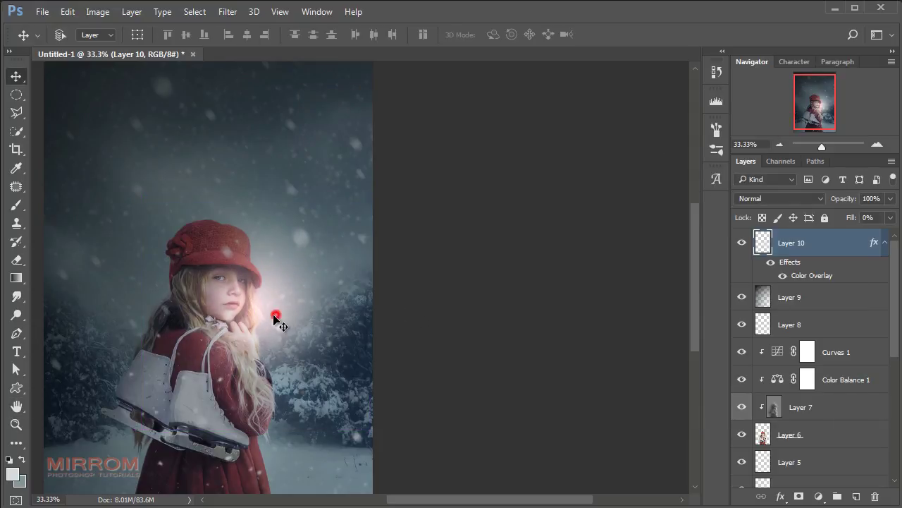
key(ctrl+t)
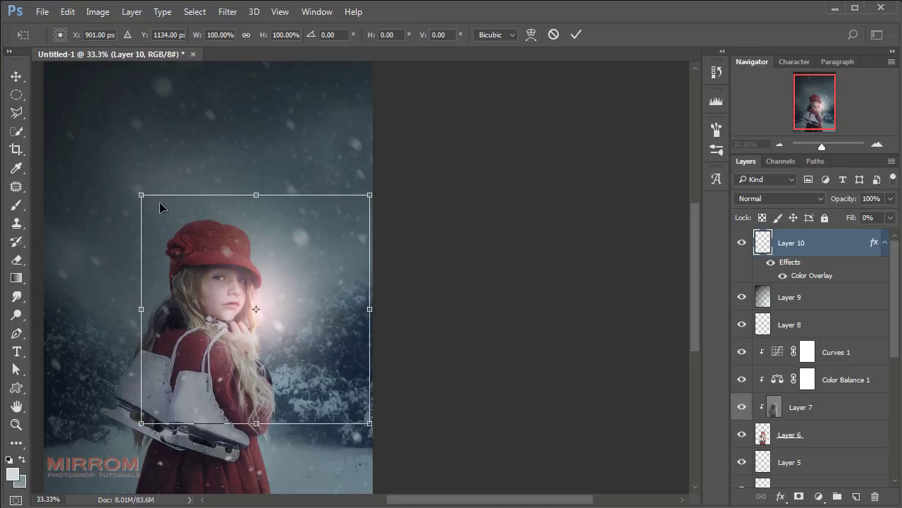
drag(141, 194, 135, 189)
drag(372, 421, 381, 432)
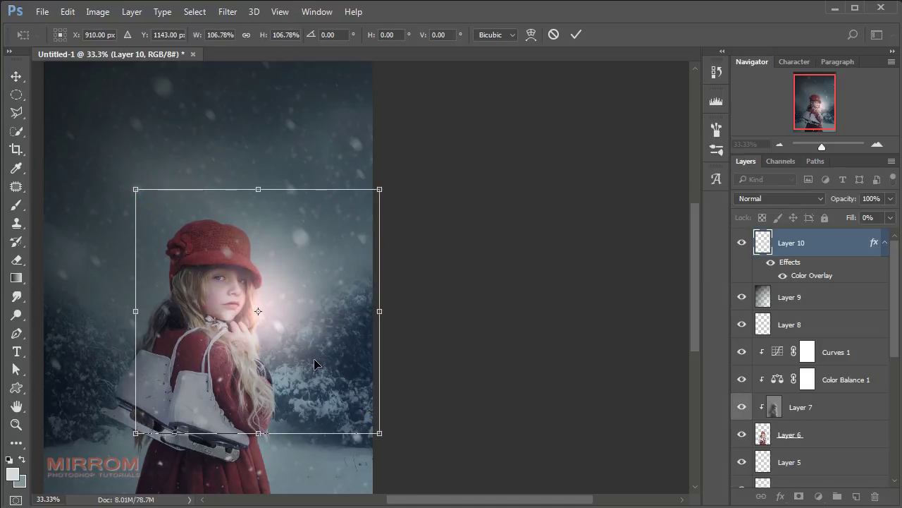
key(Return)
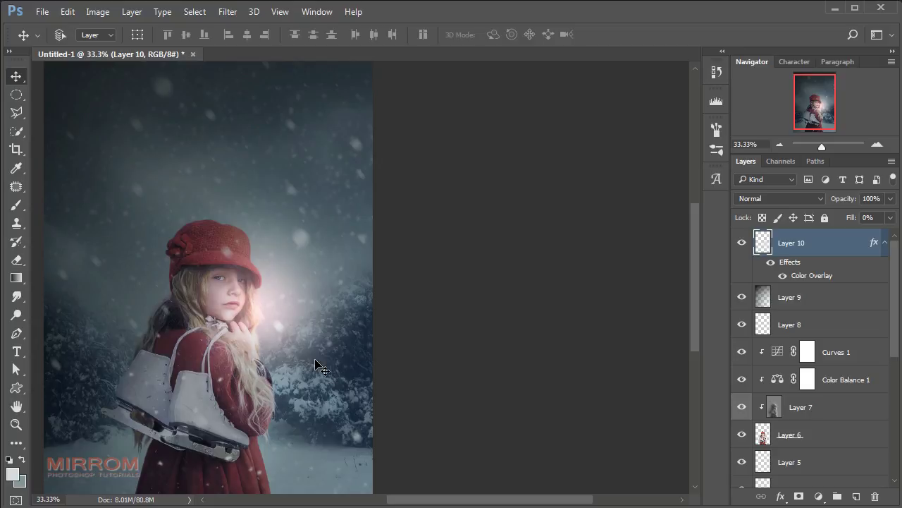
Shift the glow slightly upward behind the girl and lower its opacity to 92%.
key(ctrl+minus)
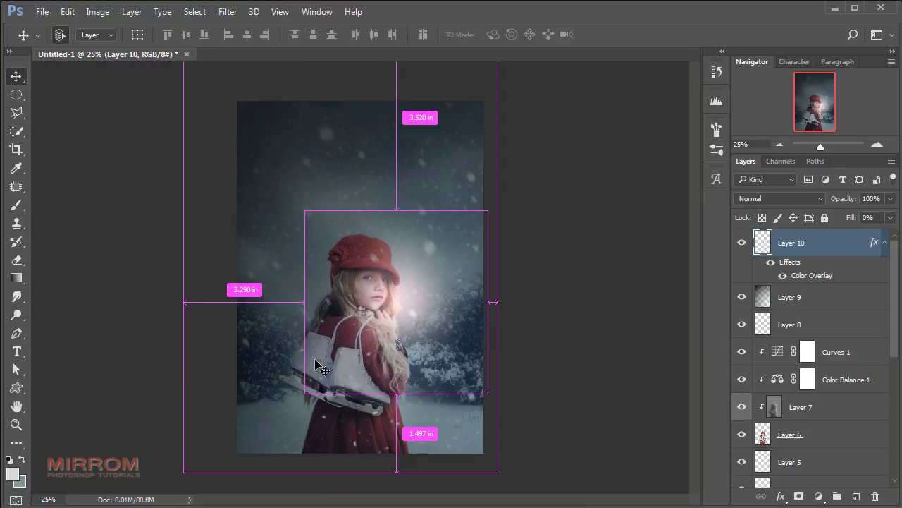
drag(393, 297, 396, 280)
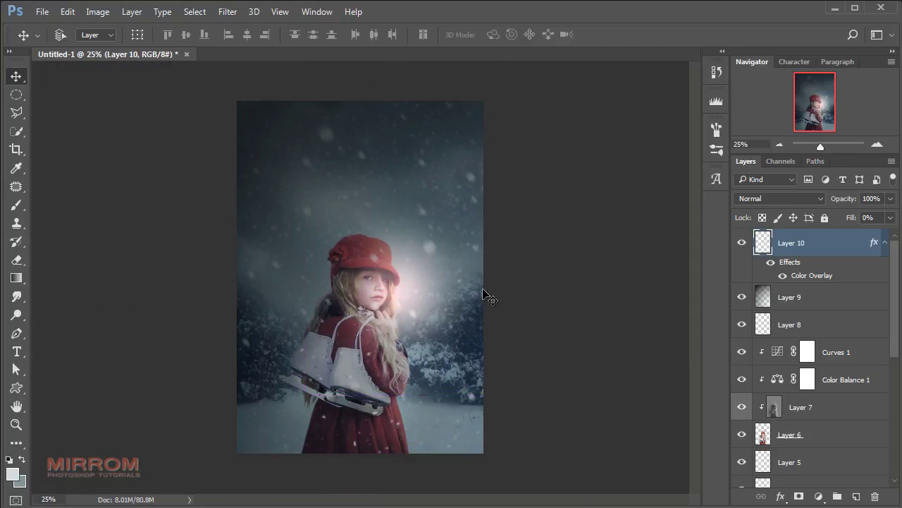
click(885, 242)
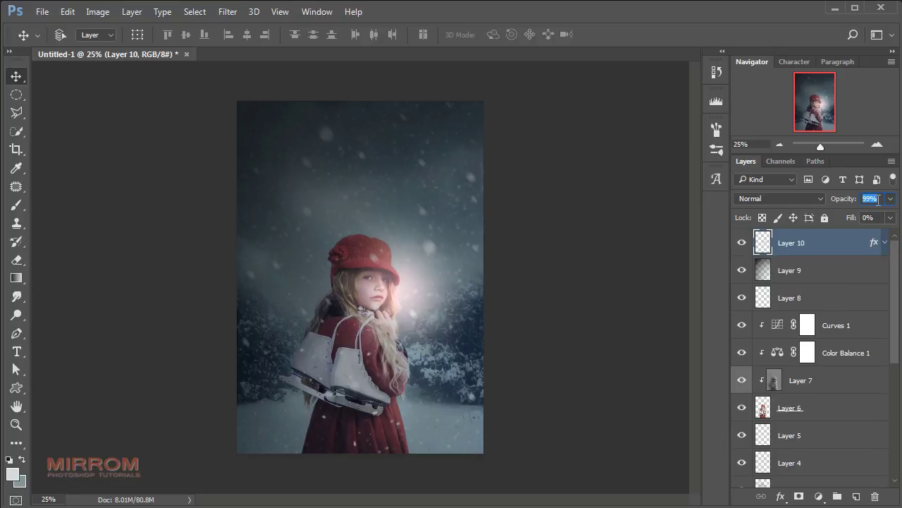
key(Down)
key(Down)
key(Down)
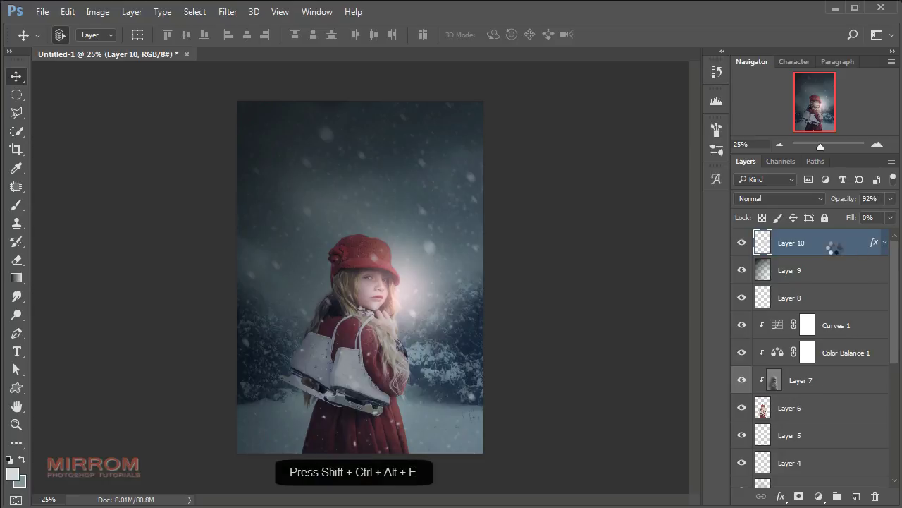
Stamp visible layers into Layer 11 and apply Color Efex Pro 4 Cross Processing with method B02.
key(ctrl+shift+alt+e)
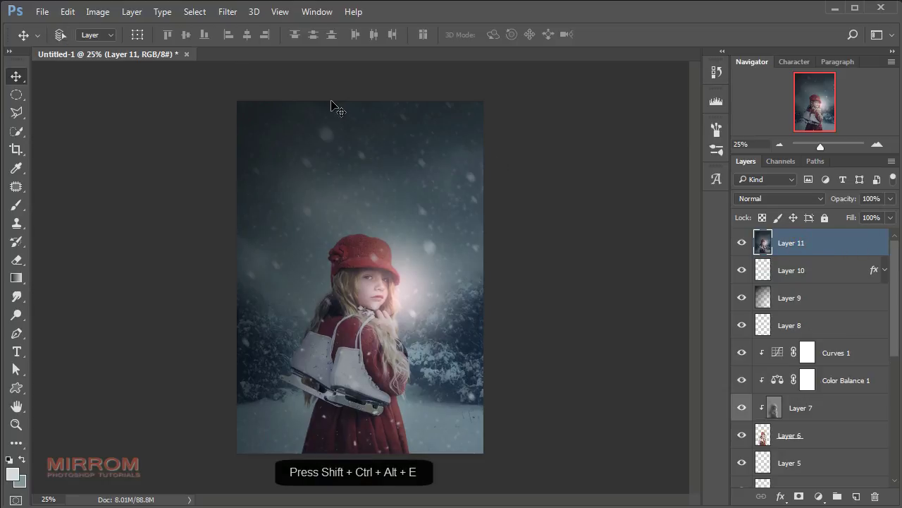
click(228, 11)
mouse_move(282, 307)
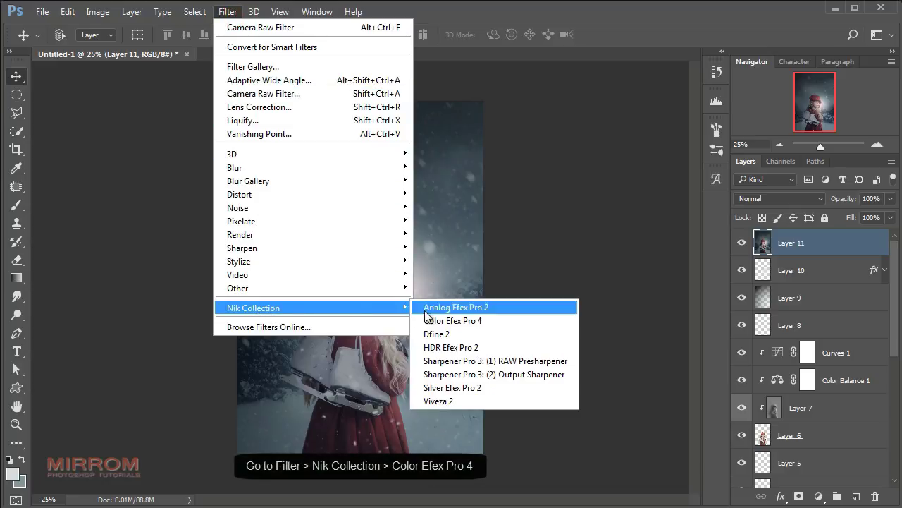
click(450, 320)
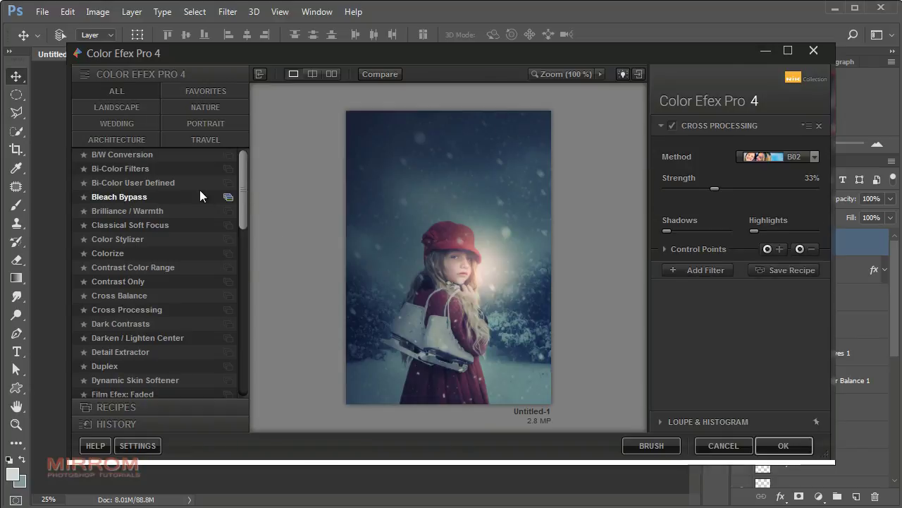
scroll(244, 204, down, 1)
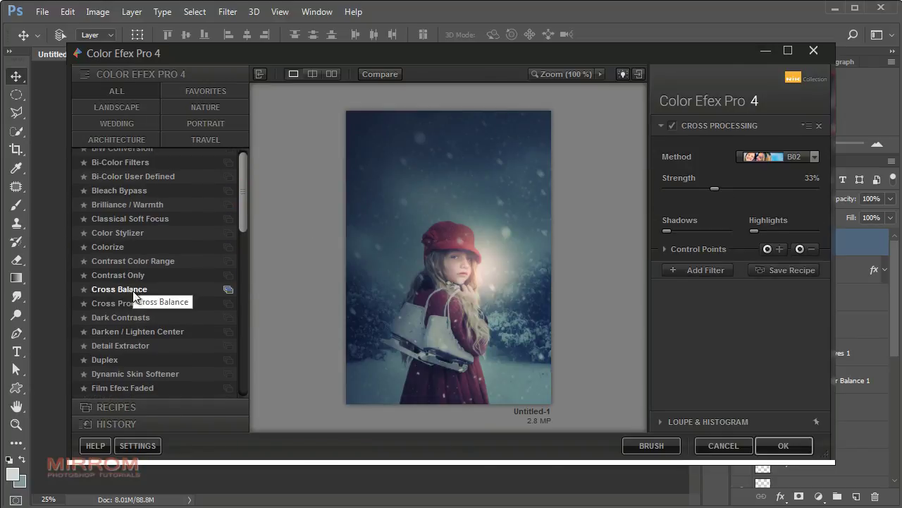
click(135, 304)
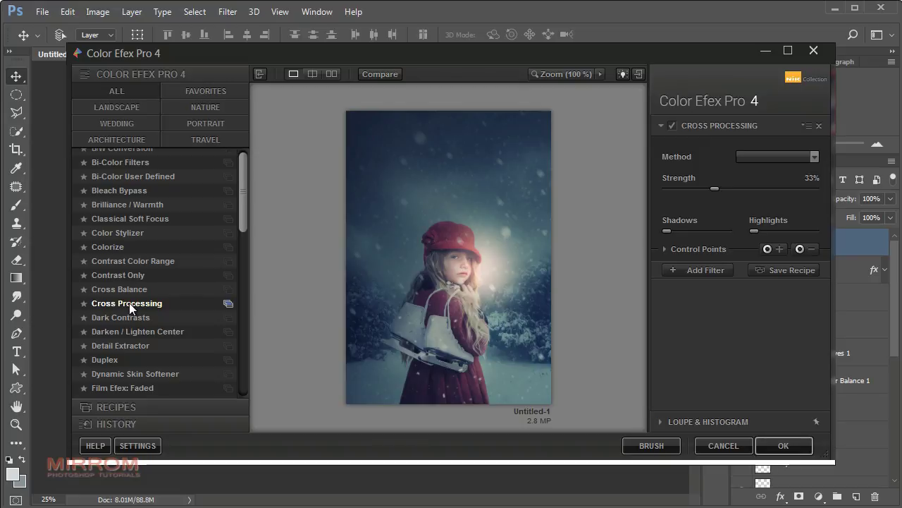
click(781, 159)
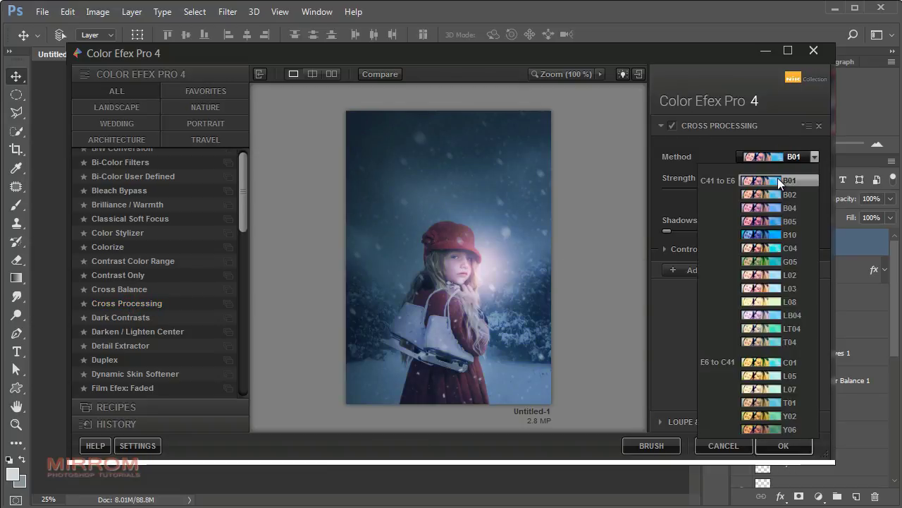
click(768, 195)
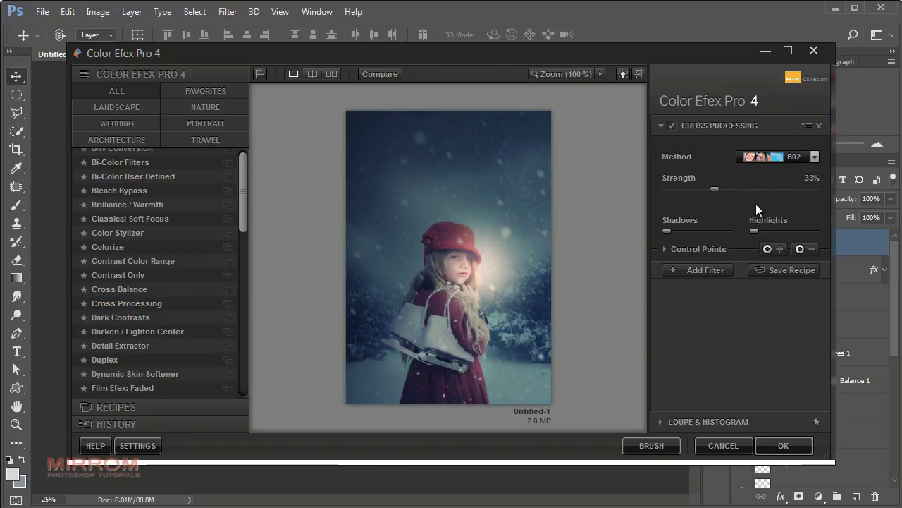
click(700, 271)
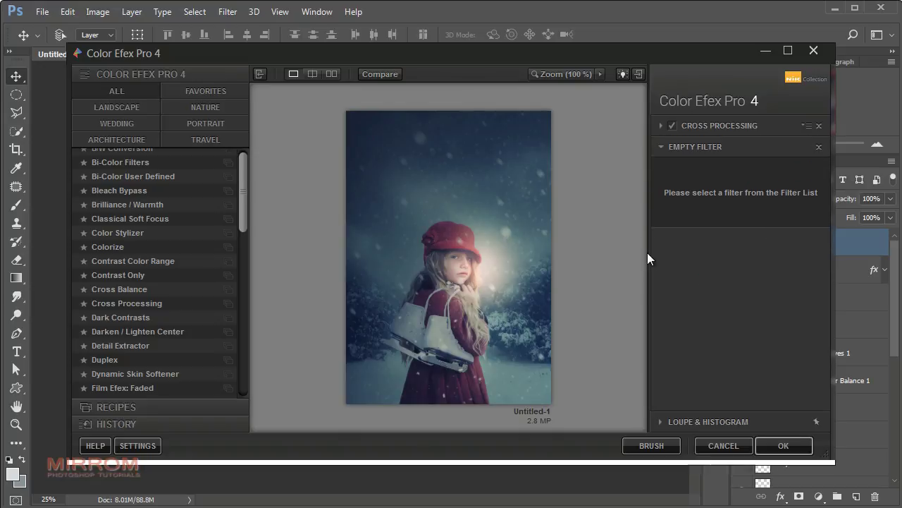
Add Vignette: Blur with shape 3, type 1, 92% transition, 54% size and 54% opacity.
drag(246, 202, 245, 367)
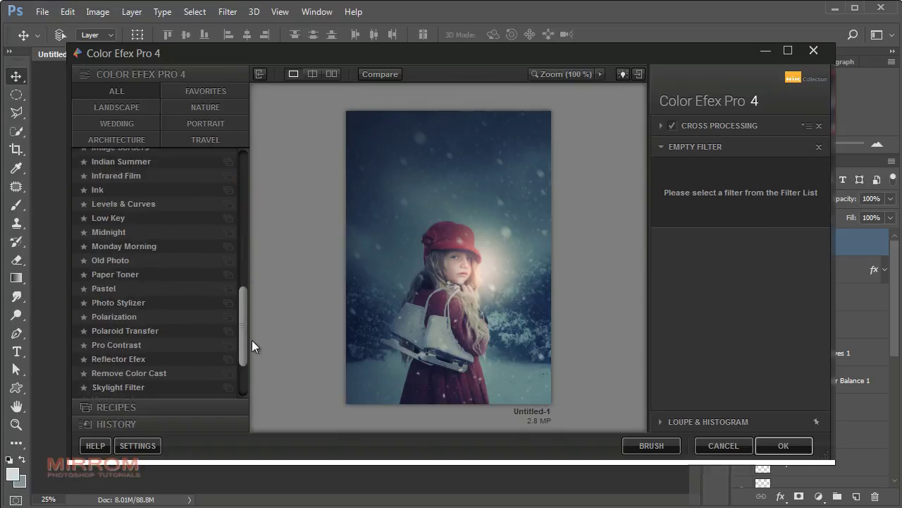
click(159, 365)
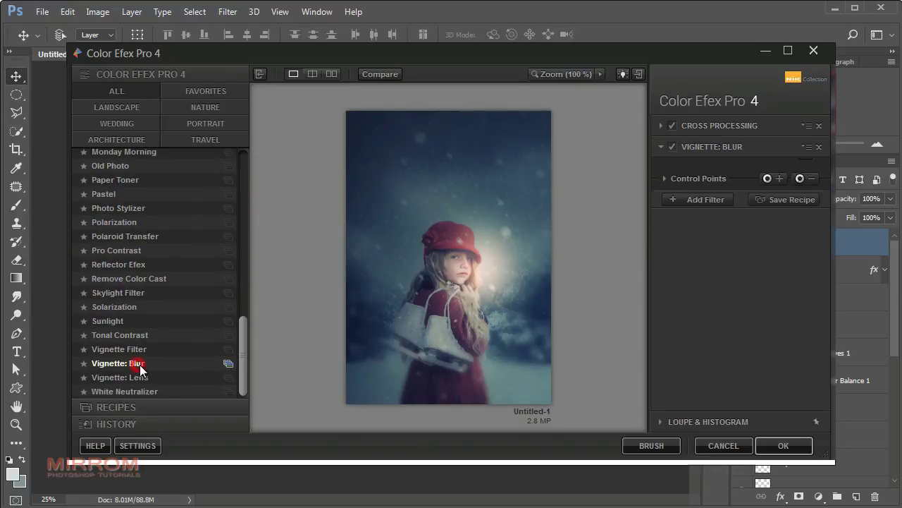
click(794, 177)
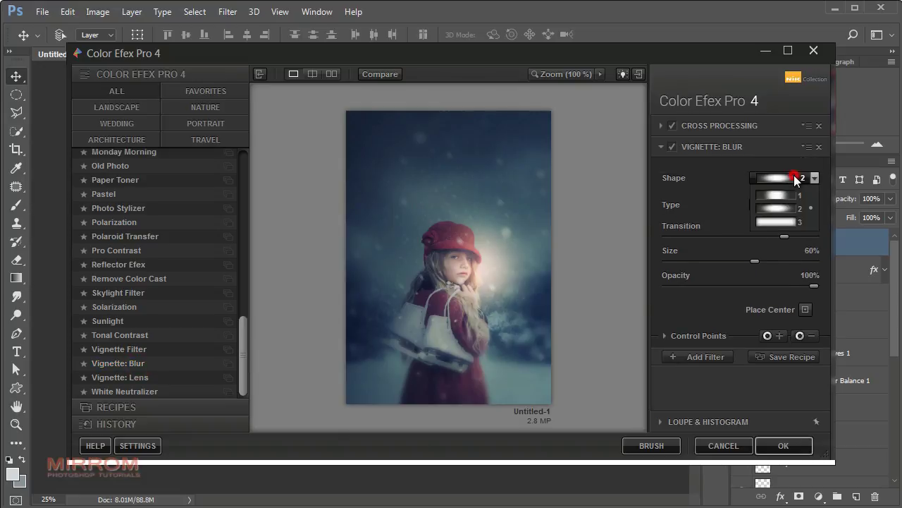
click(780, 219)
click(782, 205)
click(777, 222)
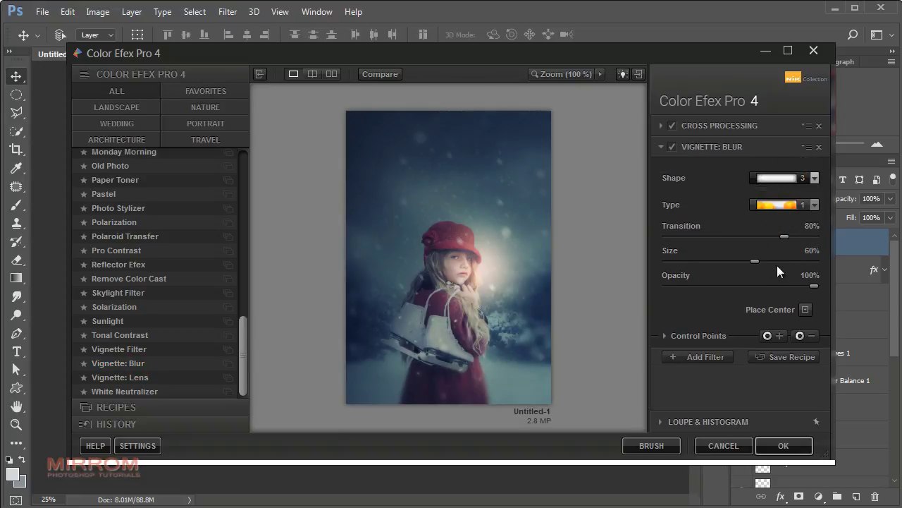
drag(784, 237, 805, 238)
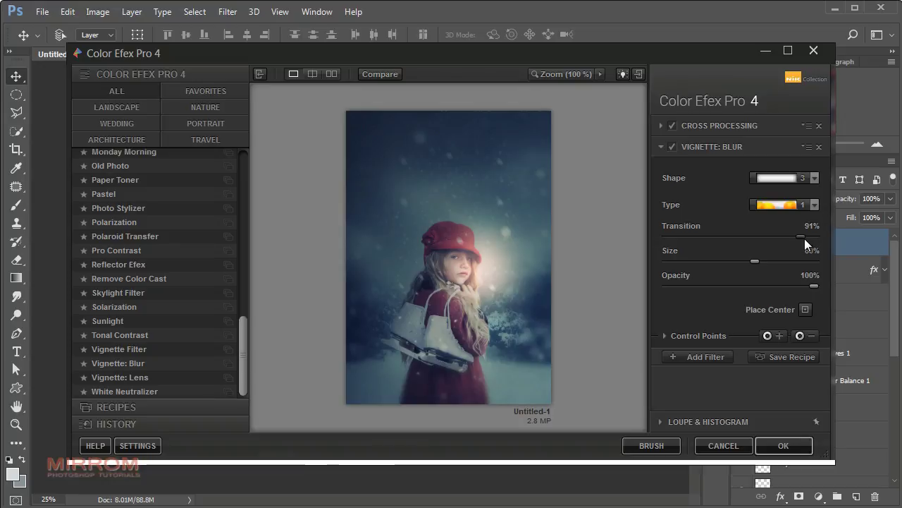
drag(753, 260, 744, 260)
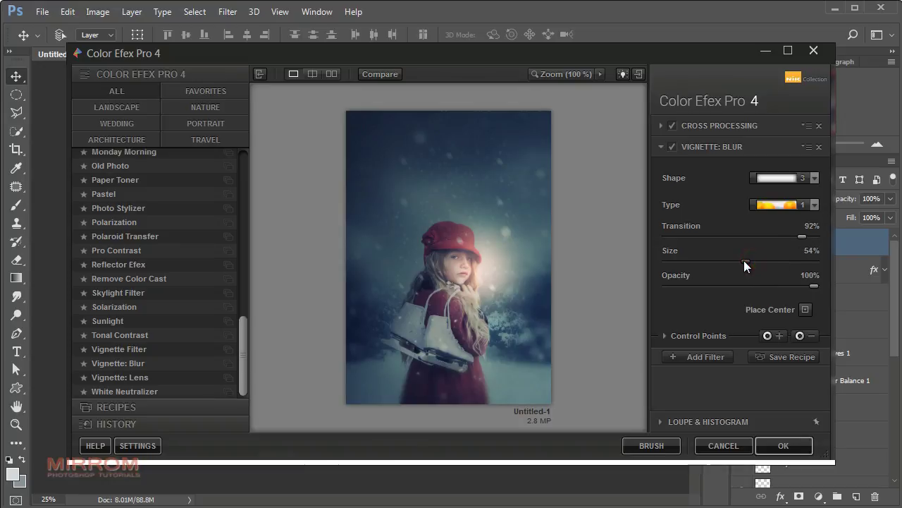
drag(811, 285, 748, 285)
Check the vignette at 100% zoom around the skates, then fit the preview back.
click(564, 74)
mouse_move(584, 170)
mouse_down()
mouse_move(597, 175)
mouse_move(610, 210)
mouse_move(612, 185)
mouse_move(596, 161)
mouse_move(587, 177)
mouse_move(598, 163)
mouse_up()
click(569, 78)
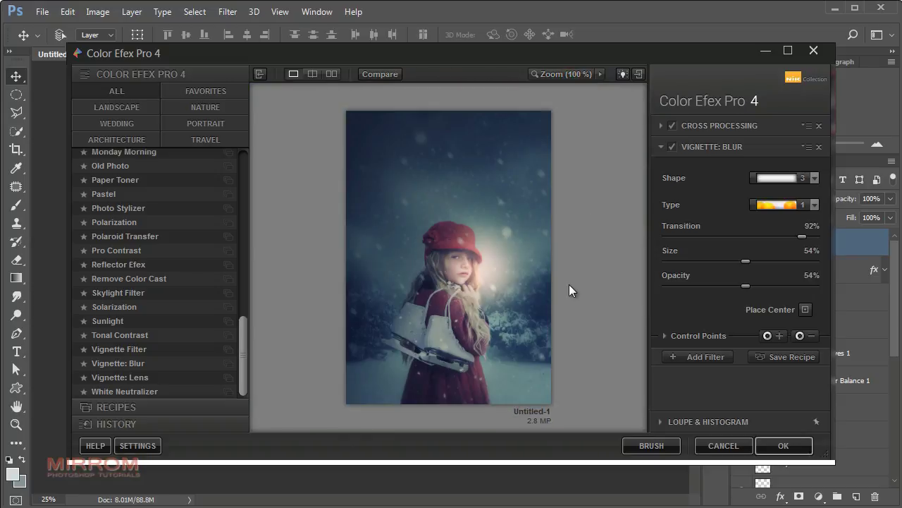
click(704, 358)
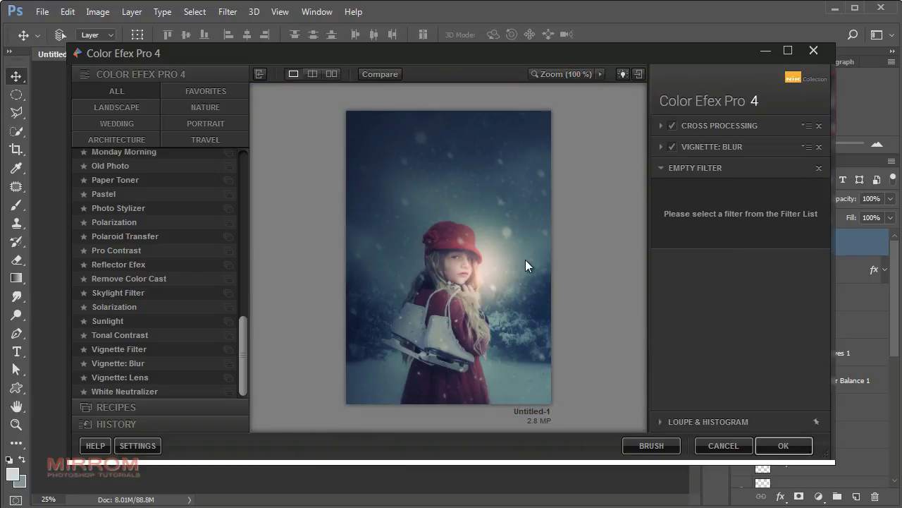
Add Classical Soft Focus (Diffusion 1, 33% strength, -40% brightness) and apply the stack as a new layer.
mouse_move(244, 331)
mouse_down()
mouse_move(245, 172)
mouse_move(242, 202)
mouse_up()
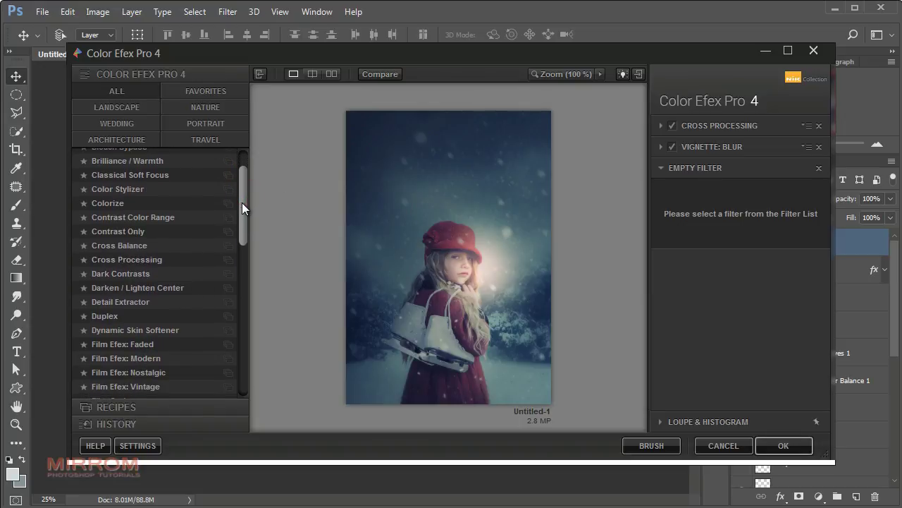
click(181, 178)
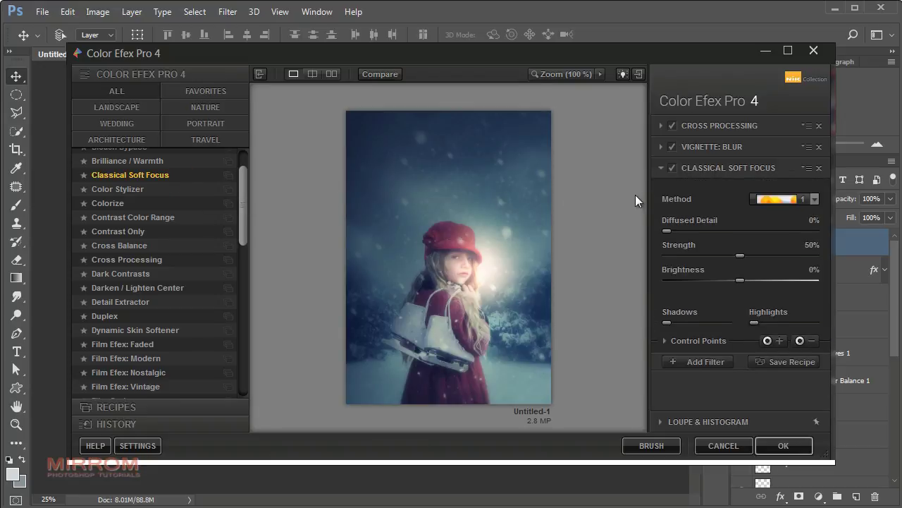
click(774, 200)
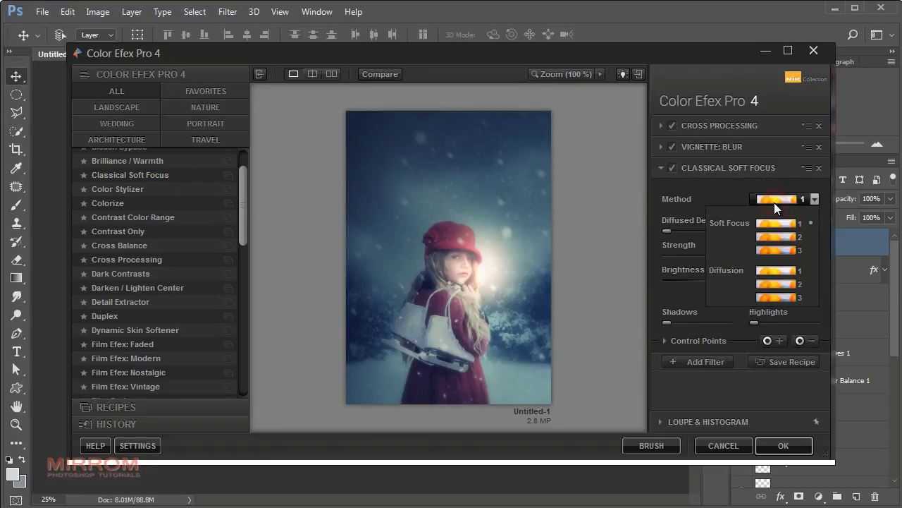
click(769, 269)
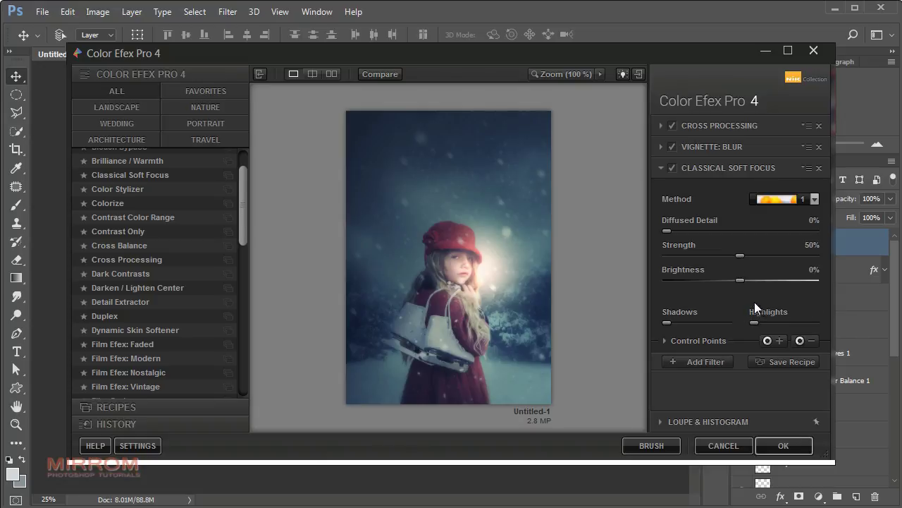
drag(740, 281, 728, 257)
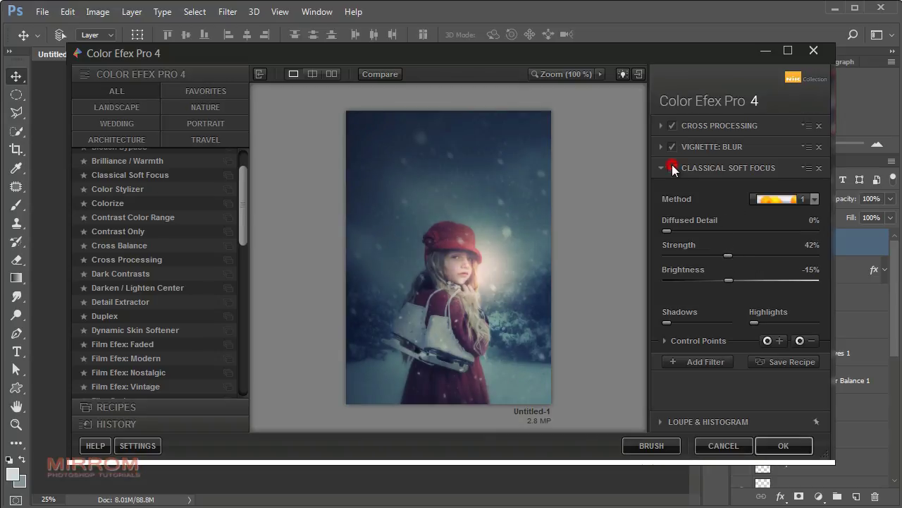
mouse_move(729, 255)
mouse_down()
mouse_move(707, 256)
mouse_move(709, 280)
mouse_up()
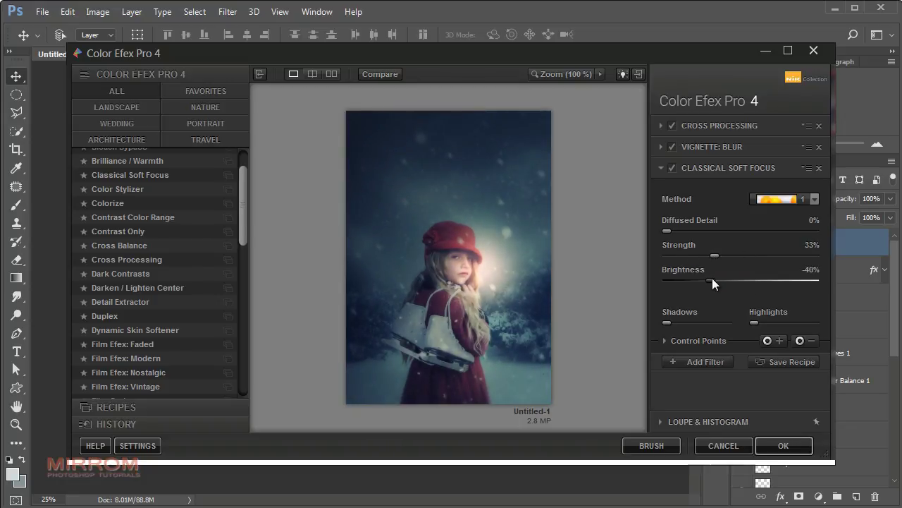
click(776, 451)
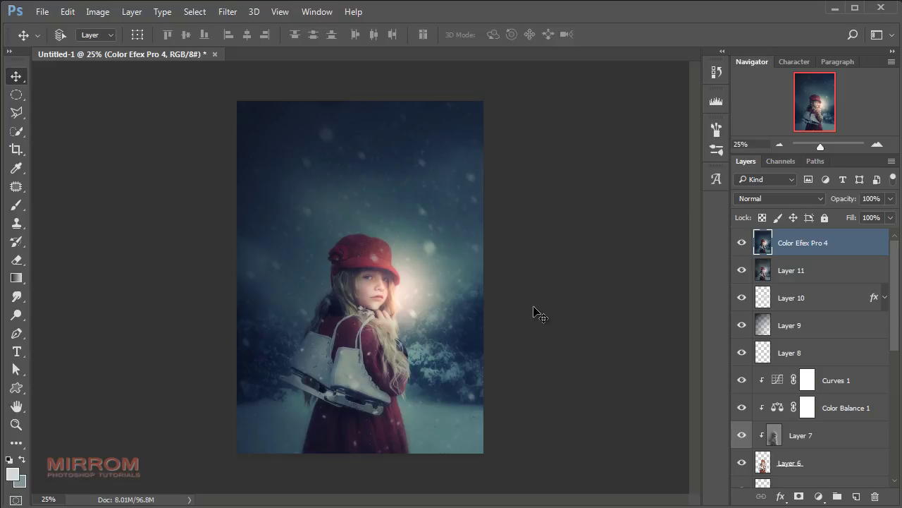
Add a Color Lookup adjustment layer using the 3Strip.look 3DLUT profile.
key(ctrl+plus)
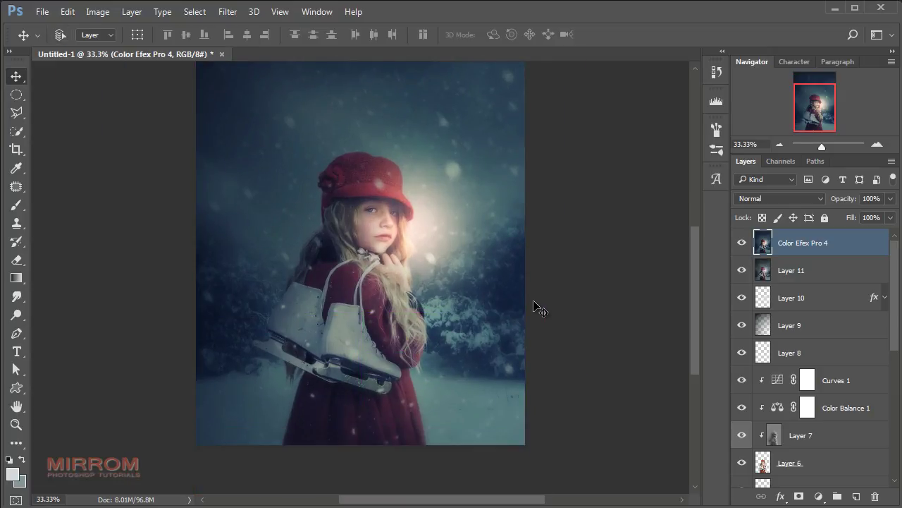
key(ctrl+plus)
scroll(539, 308, down, 3)
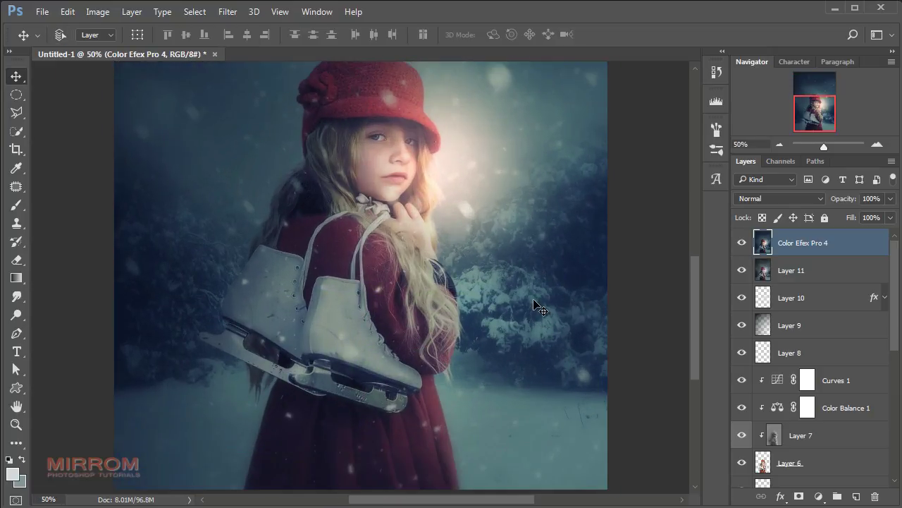
scroll(539, 309, up, 2)
scroll(539, 309, up, 2)
scroll(540, 308, up, 1)
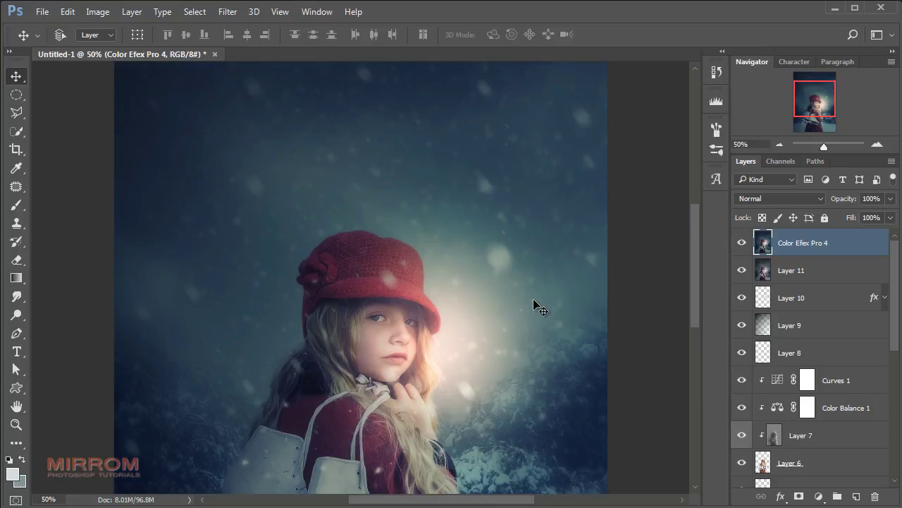
scroll(533, 298, up, 1)
key(ctrl+minus)
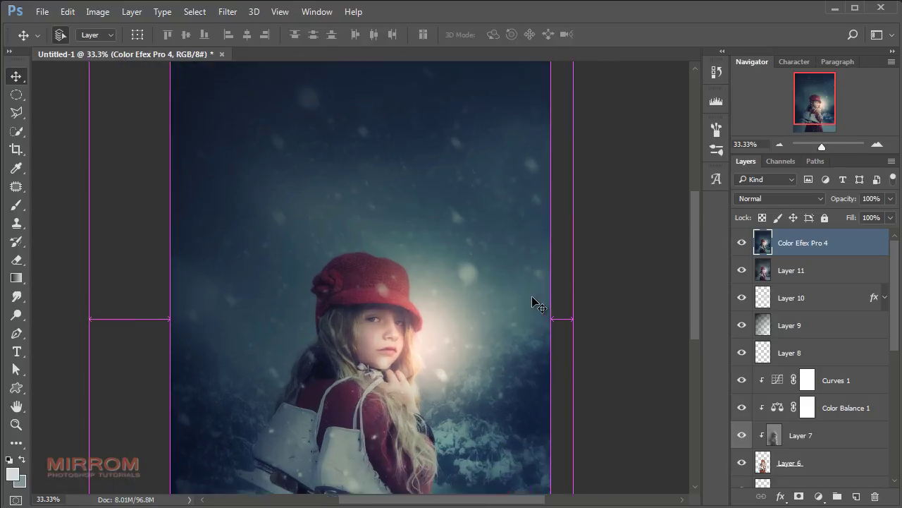
key(ctrl+minus)
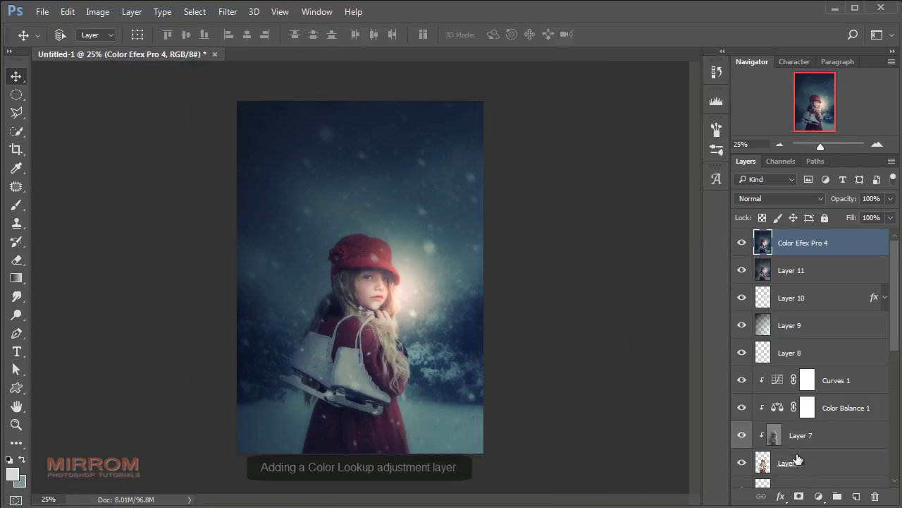
click(819, 496)
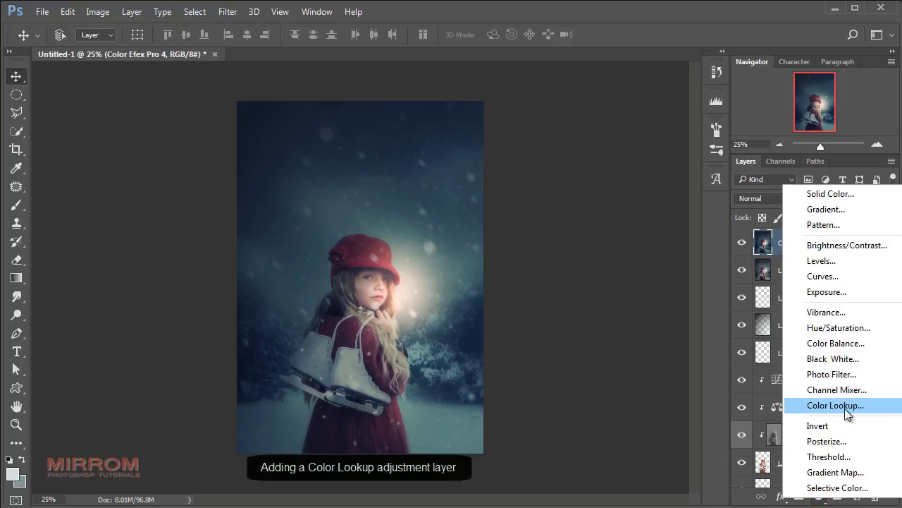
click(836, 405)
click(629, 238)
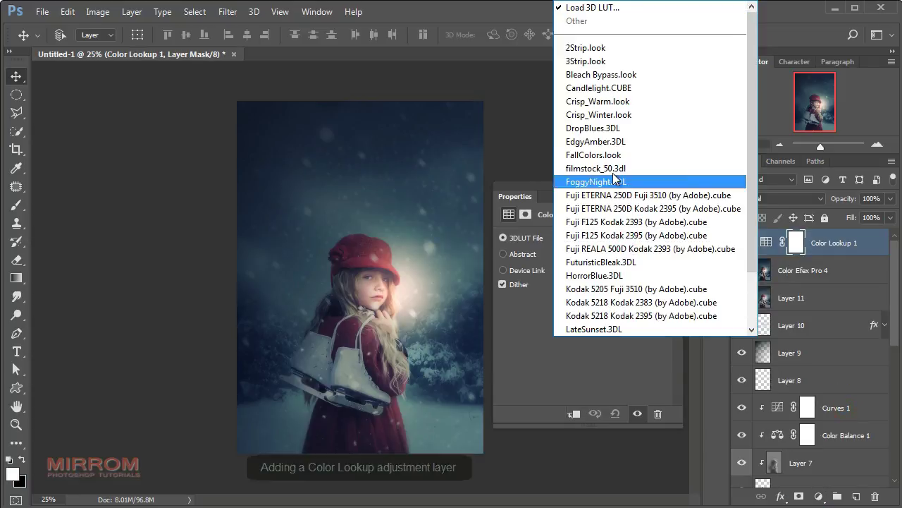
click(593, 65)
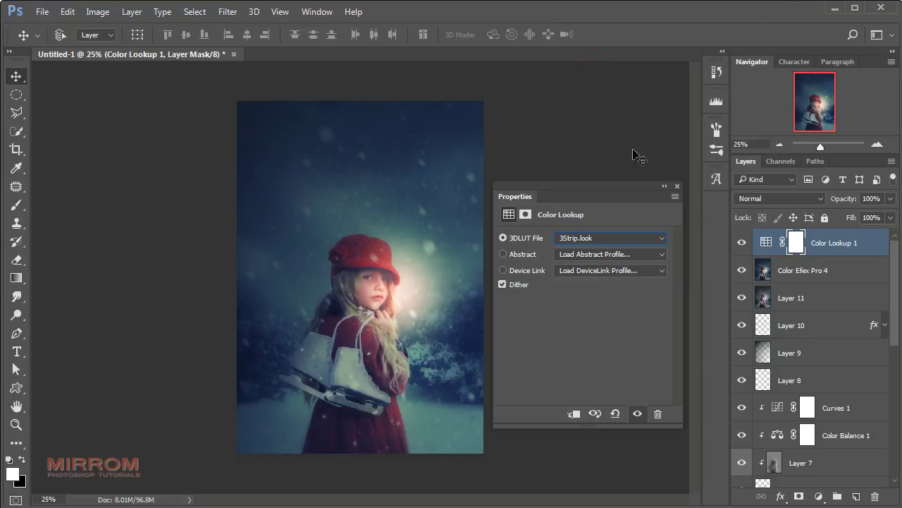
click(674, 187)
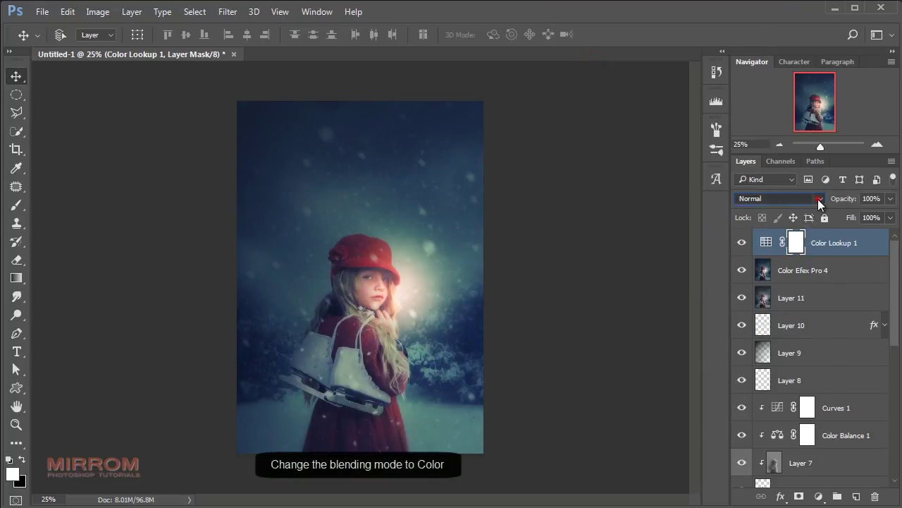
Set the Color Lookup layer's blend mode to Color and check the resulting grade.
click(776, 198)
click(747, 463)
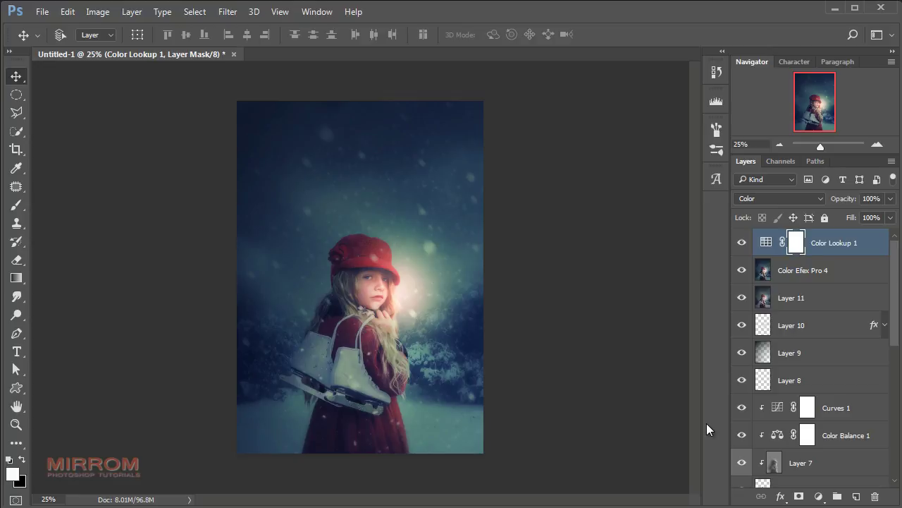
click(625, 367)
key(ctrl+minus)
key(ctrl+minus)
key(ctrl+plus)
key(ctrl+plus)
key(ctrl+plus)
key(ctrl+plus)
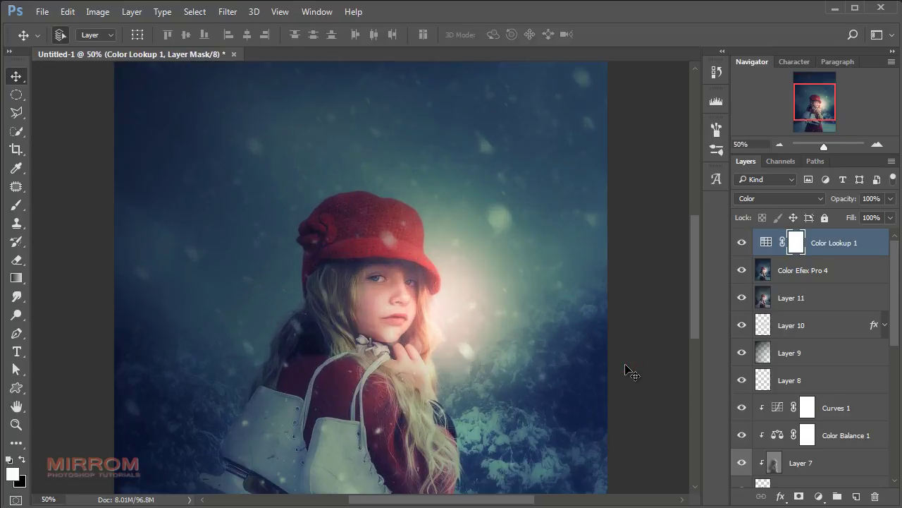
key(ctrl+minus)
key(ctrl+minus)
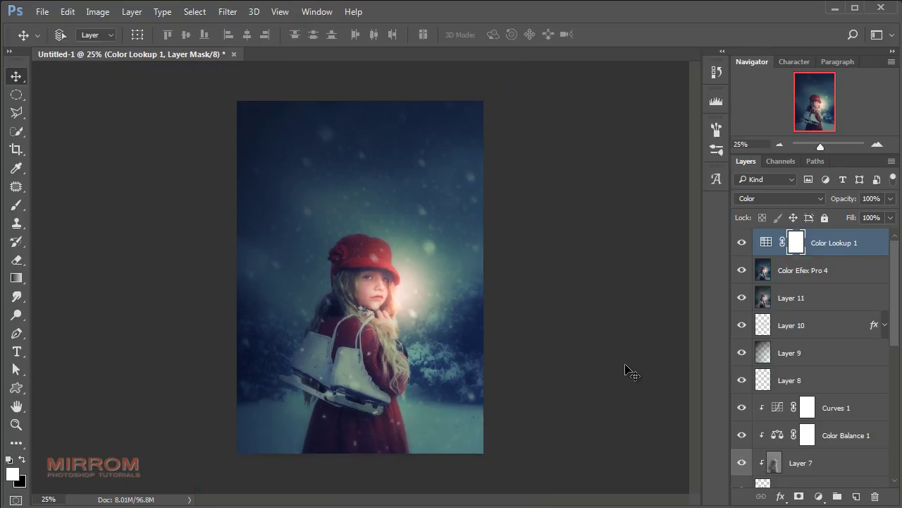
Type WINTERGIRL in Downcome at 54 pt near the top of the poster.
click(795, 61)
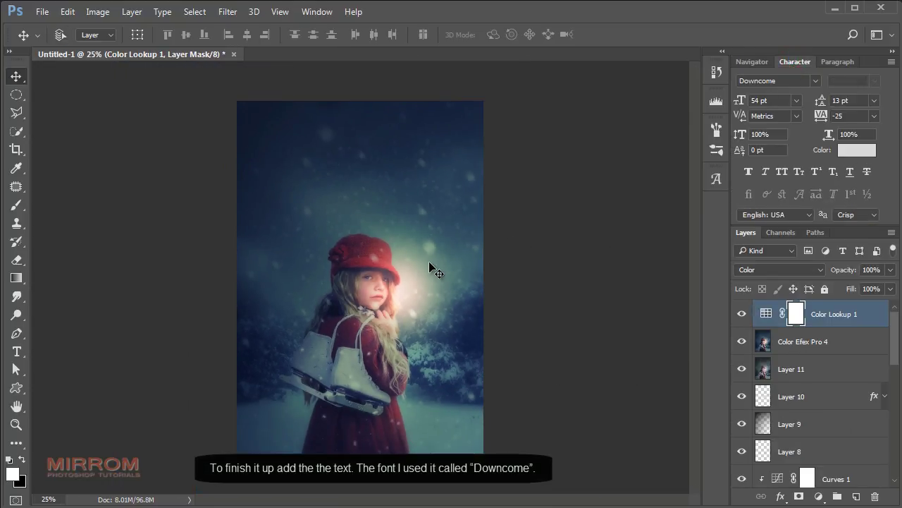
click(16, 351)
click(780, 80)
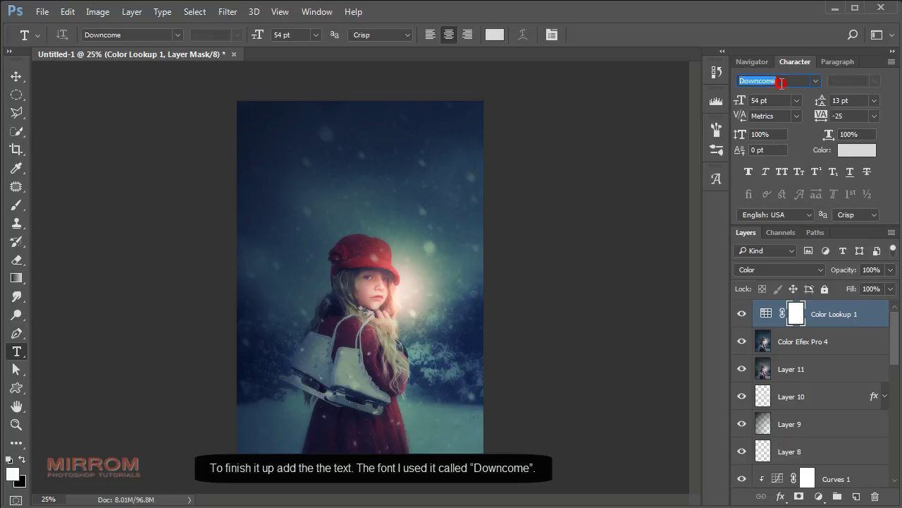
click(775, 100)
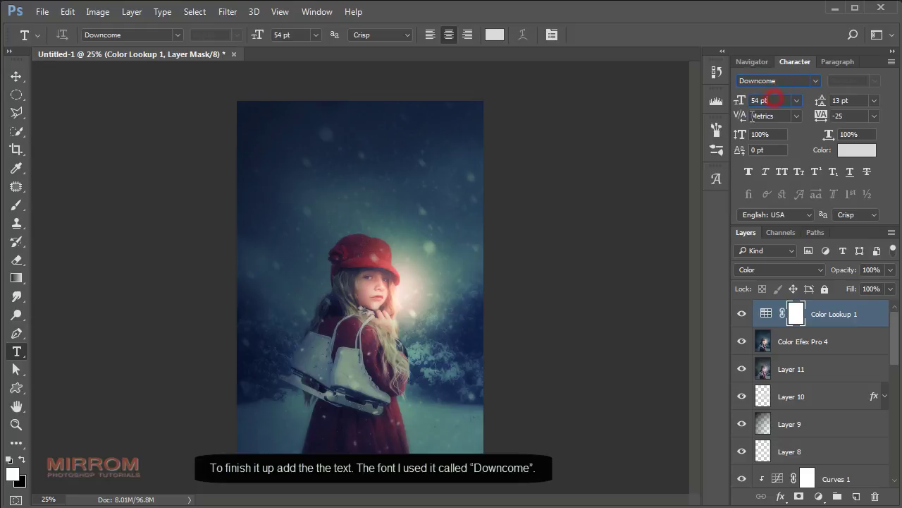
click(358, 187)
text(WINTERGIRL)
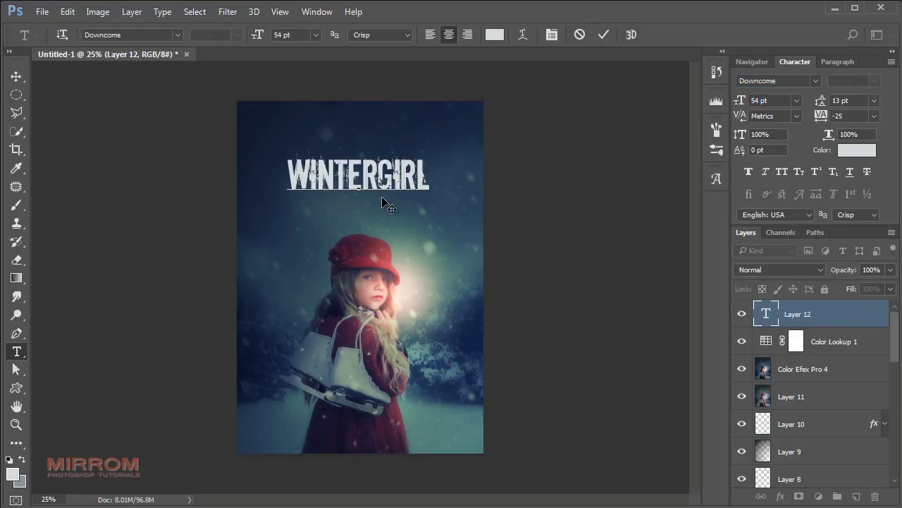
key(ctrl+Return)
Move the WINTERGIRL title into place near the top of the poster.
key(v)
key(ctrl+plus)
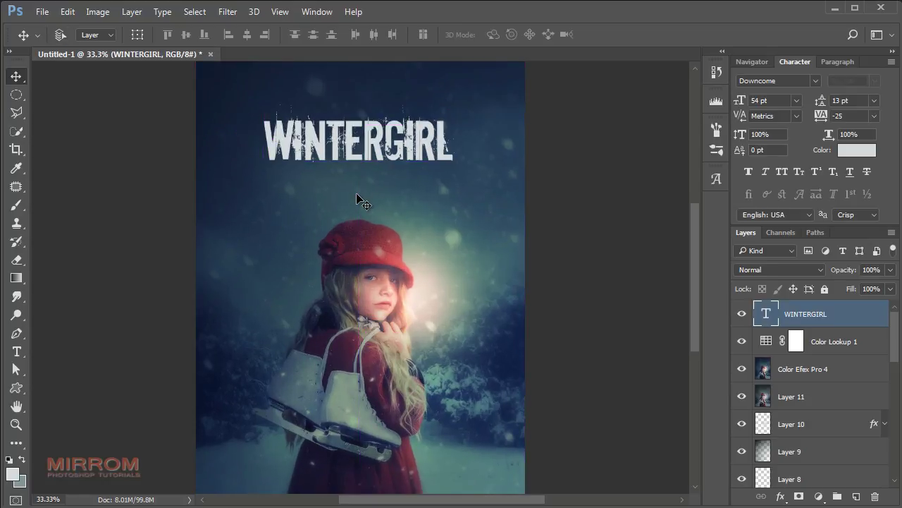
scroll(359, 196, up, 2)
mouse_move(352, 168)
mouse_down()
mouse_move(366, 144)
mouse_move(358, 155)
mouse_move(391, 136)
mouse_up()
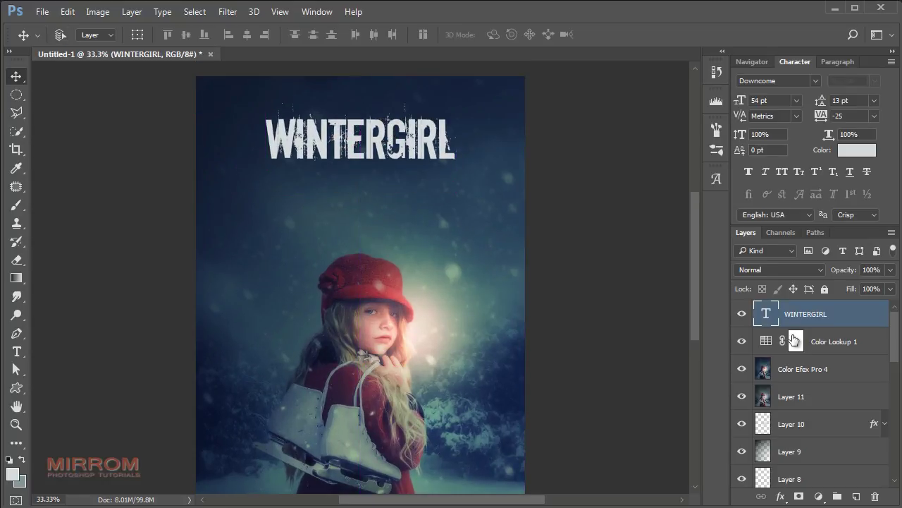
scroll(423, 482, right, 3)
Add a Gradient Overlay to the title, setting its left stop to navy sampled from the background.
click(780, 497)
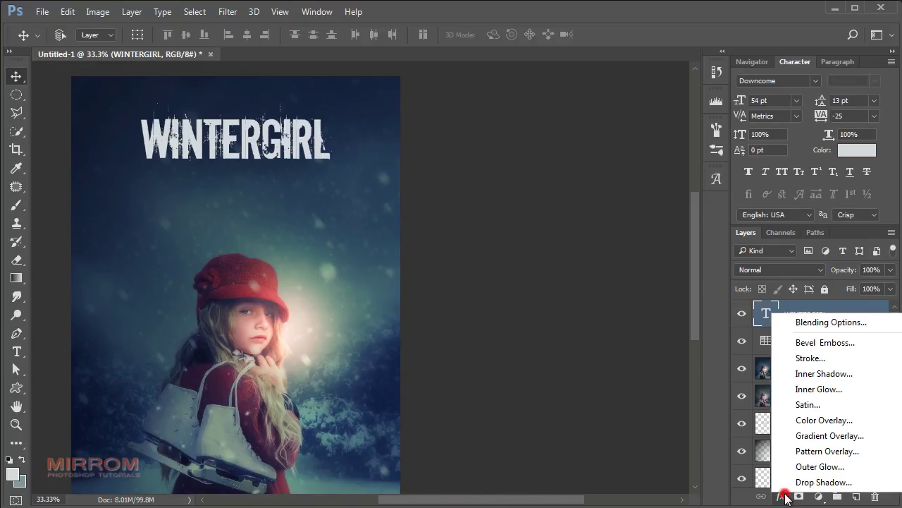
click(813, 441)
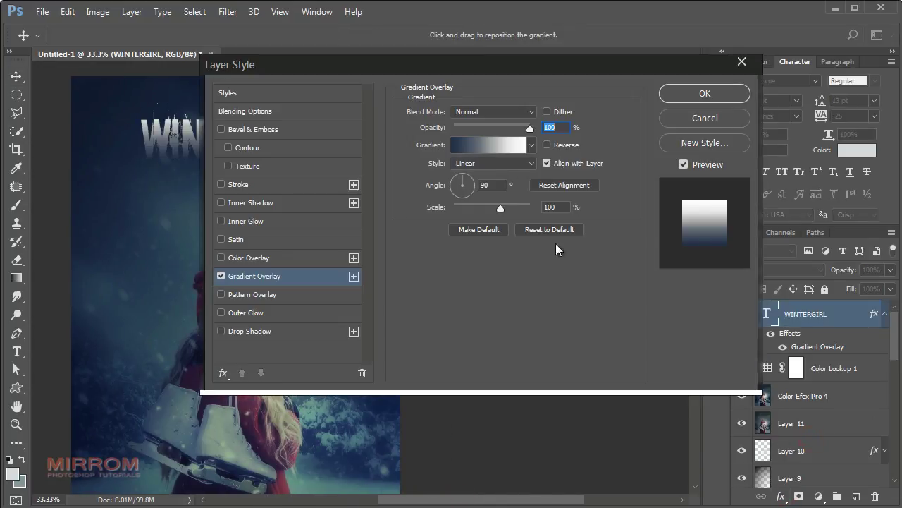
mouse_move(421, 66)
mouse_down()
mouse_move(552, 112)
mouse_move(526, 117)
mouse_up()
click(626, 201)
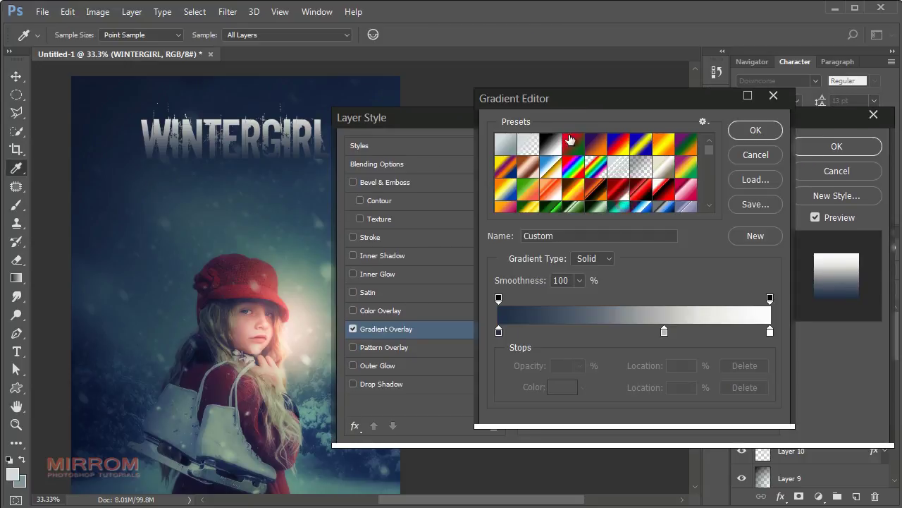
click(554, 98)
click(498, 331)
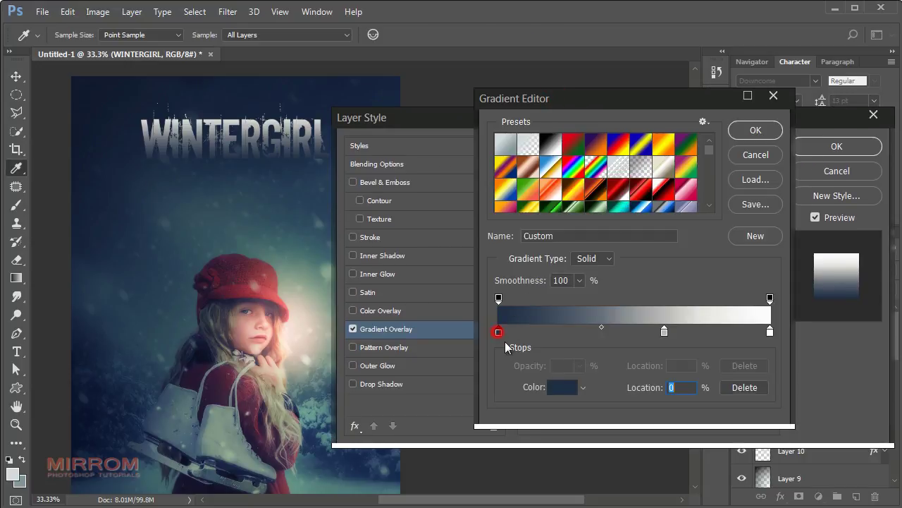
click(562, 387)
drag(156, 166, 138, 162)
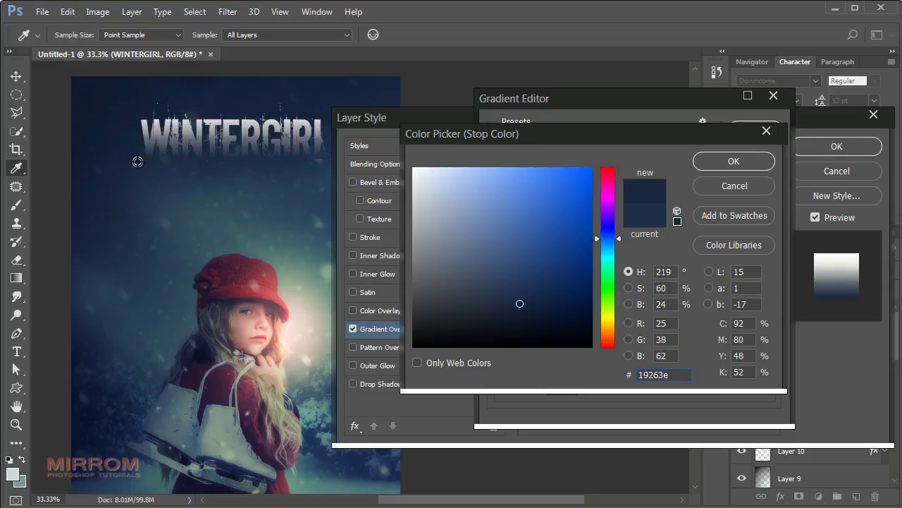
click(711, 164)
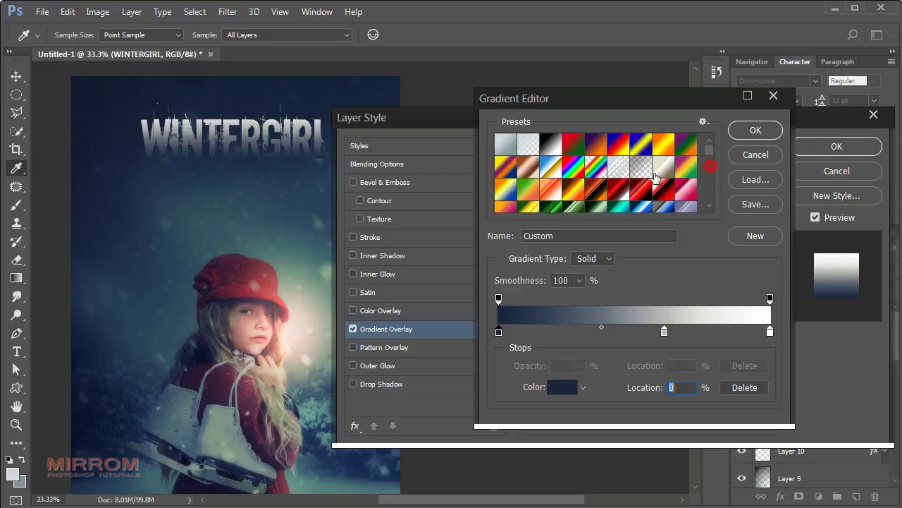
Set the gradient's middle stop to light grey b8b9b7 and right stop to white ffffff.
click(664, 330)
click(564, 387)
click(670, 374)
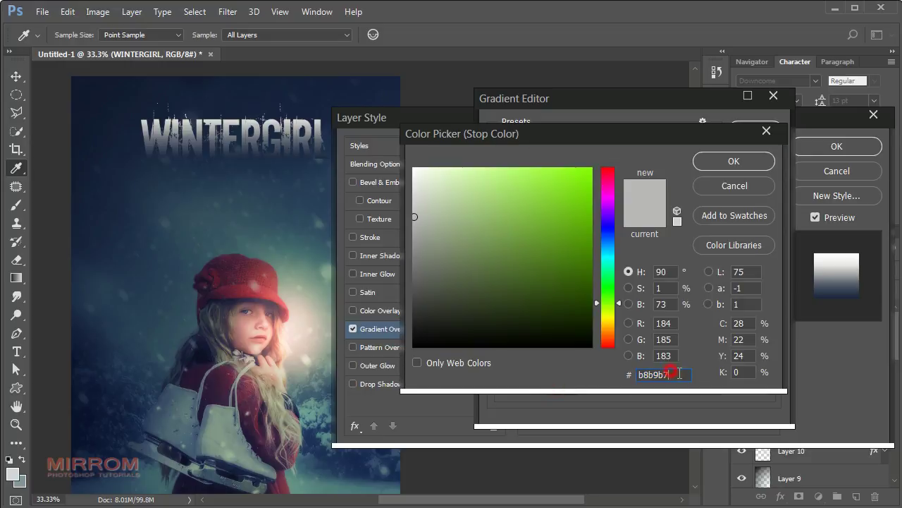
click(715, 168)
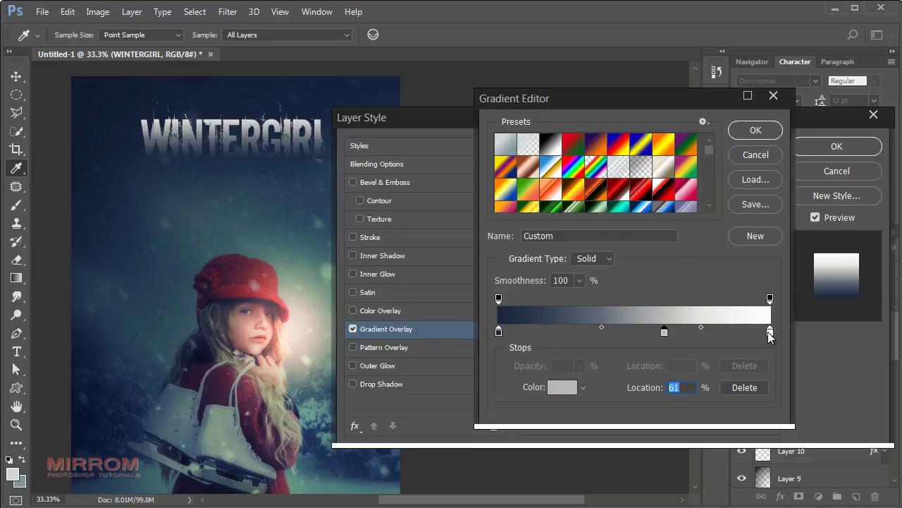
click(769, 329)
click(569, 386)
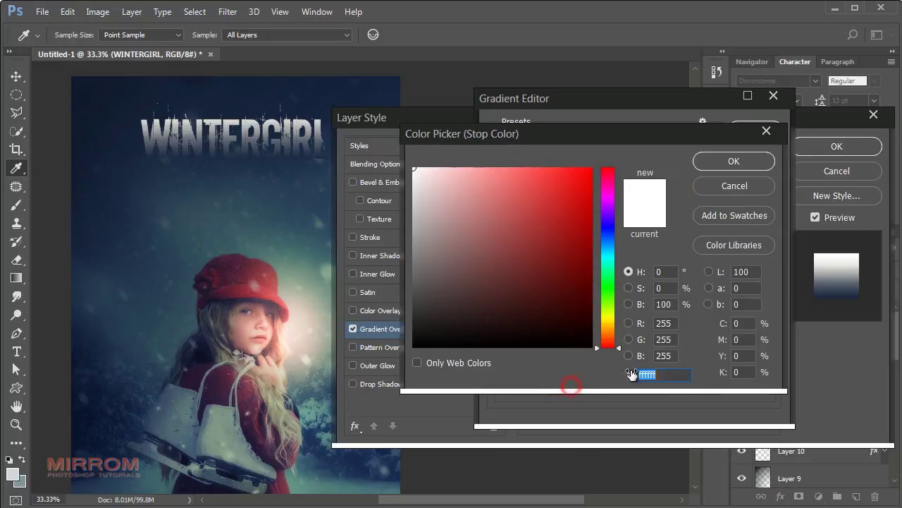
click(728, 162)
click(742, 132)
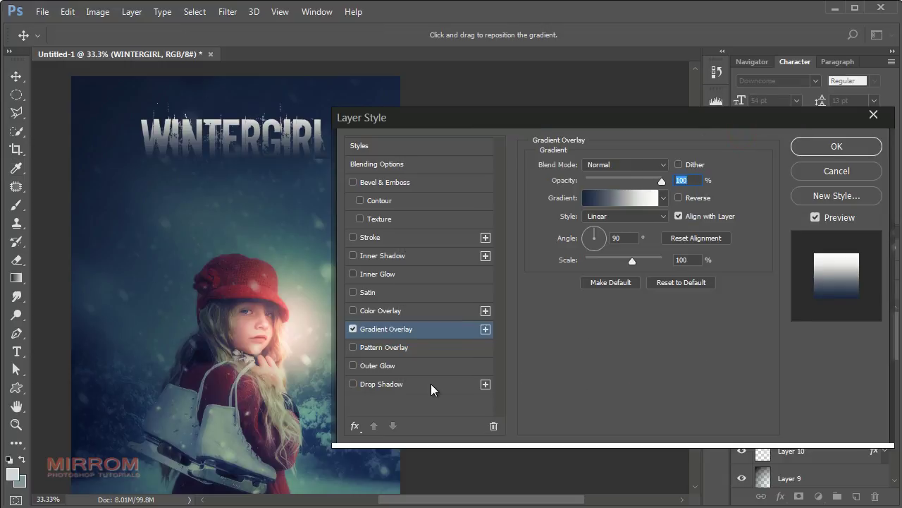
Add a drop shadow with 20% opacity, 5 px distance and 4 px size.
click(429, 385)
click(675, 186)
key(Down)
key(Down)
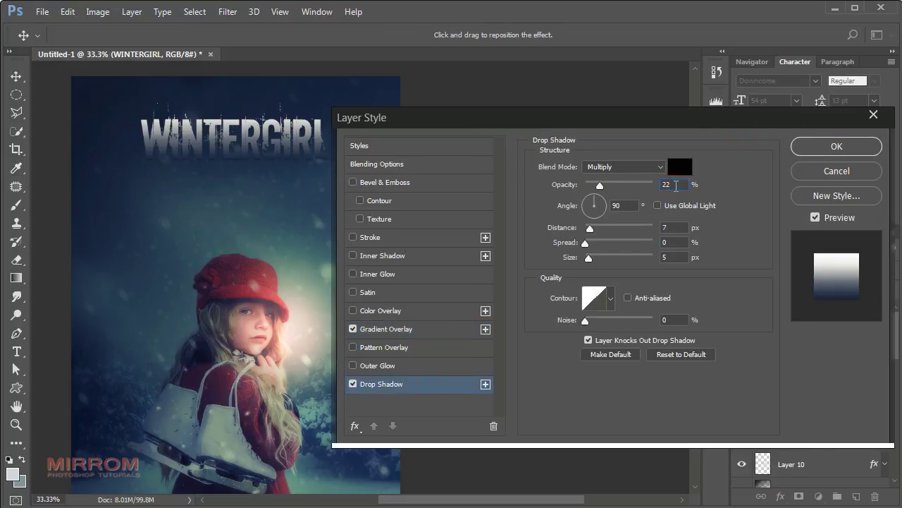
click(677, 225)
key(Down)
key(Down)
click(677, 257)
key(Down)
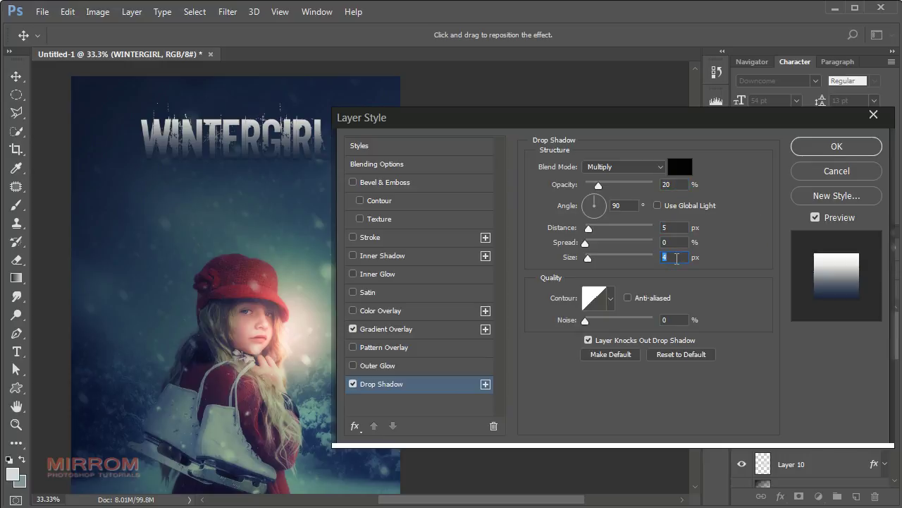